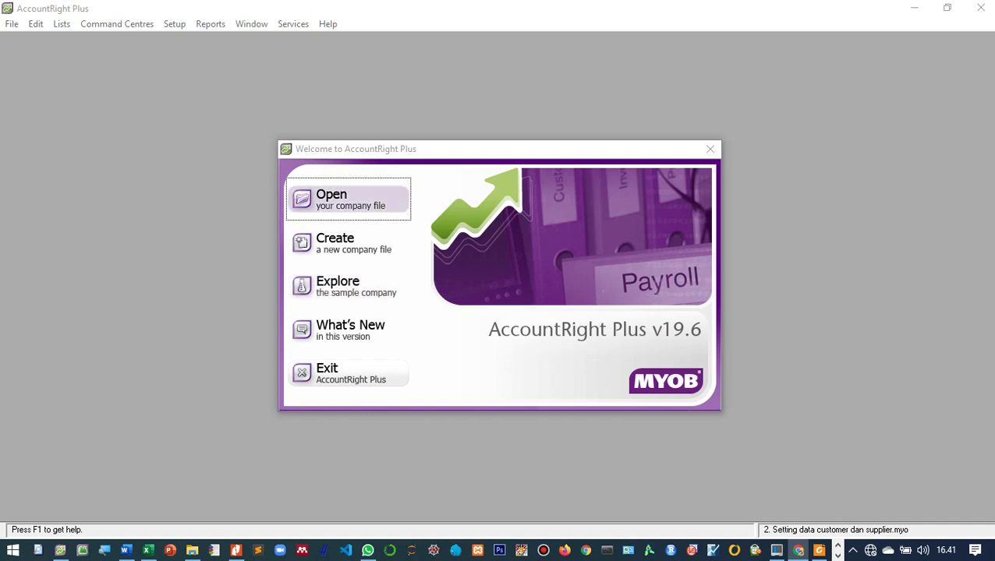
Step: Open the company file '2. Setting data customer dan supplier.myo' from the Welcome screen
click(349, 200)
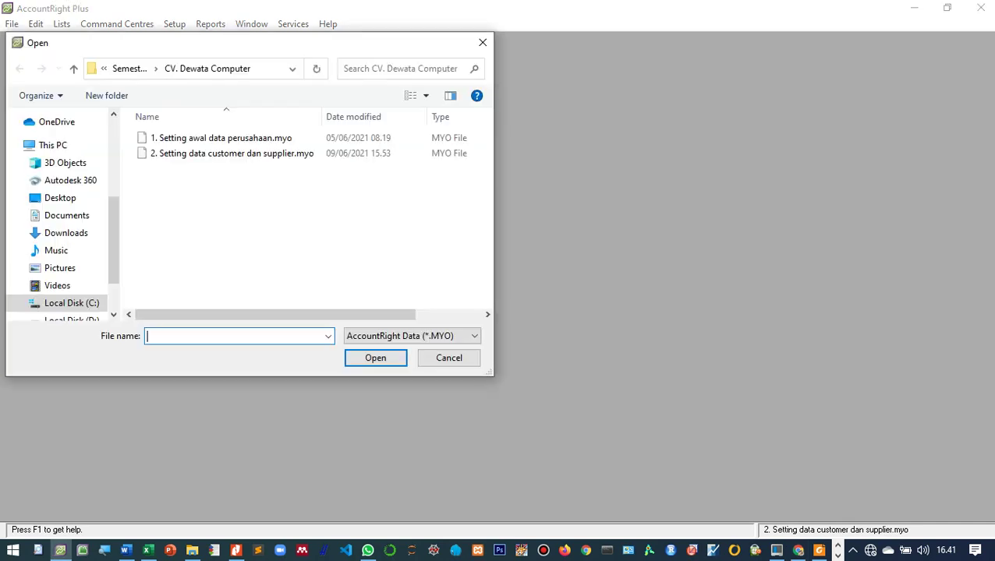
click(231, 152)
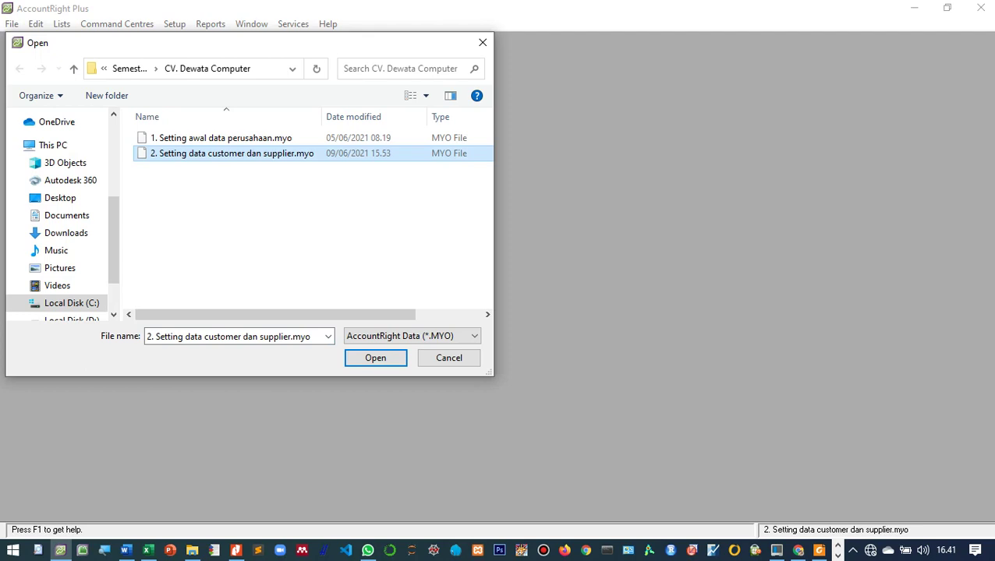
key(Return)
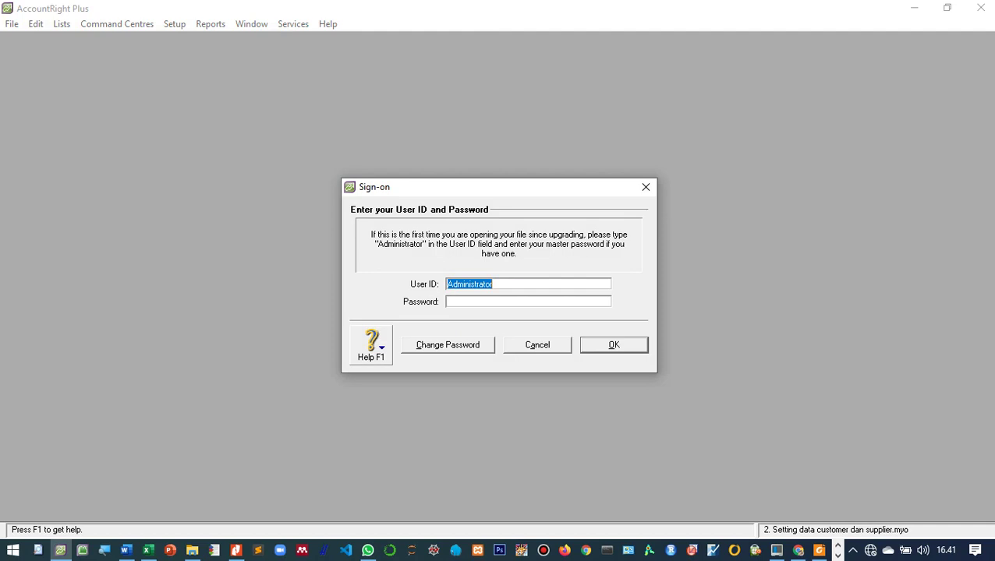
Step: Sign on with a blank password, use the file for practice, dismiss the 84-days notice and skip data verification
click(528, 302)
key(Return)
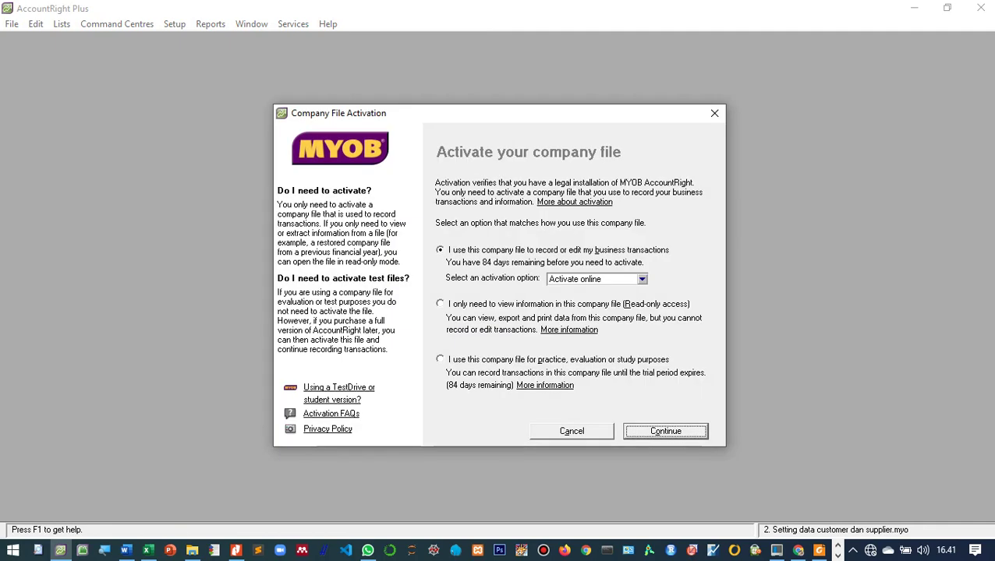
click(557, 359)
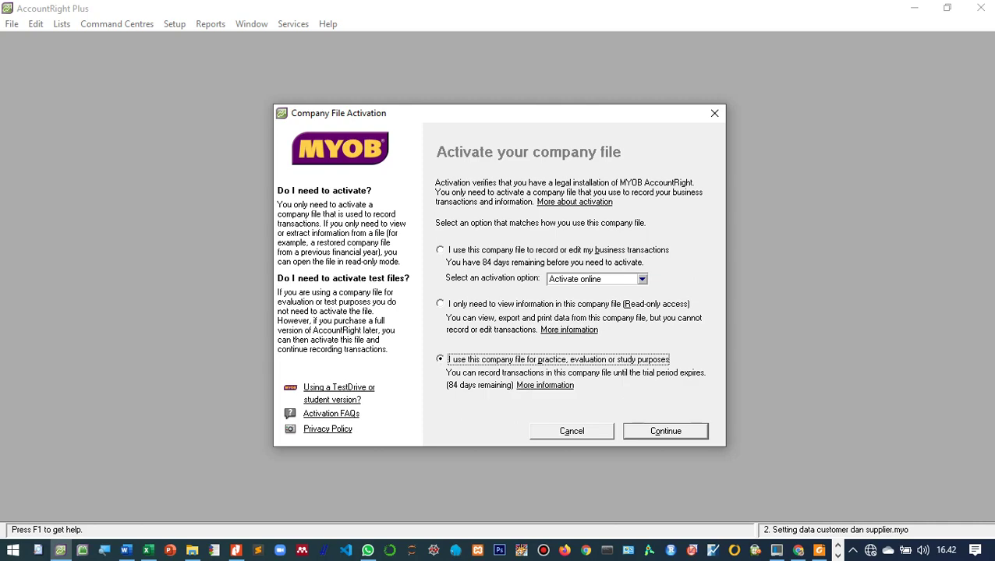
key(Return)
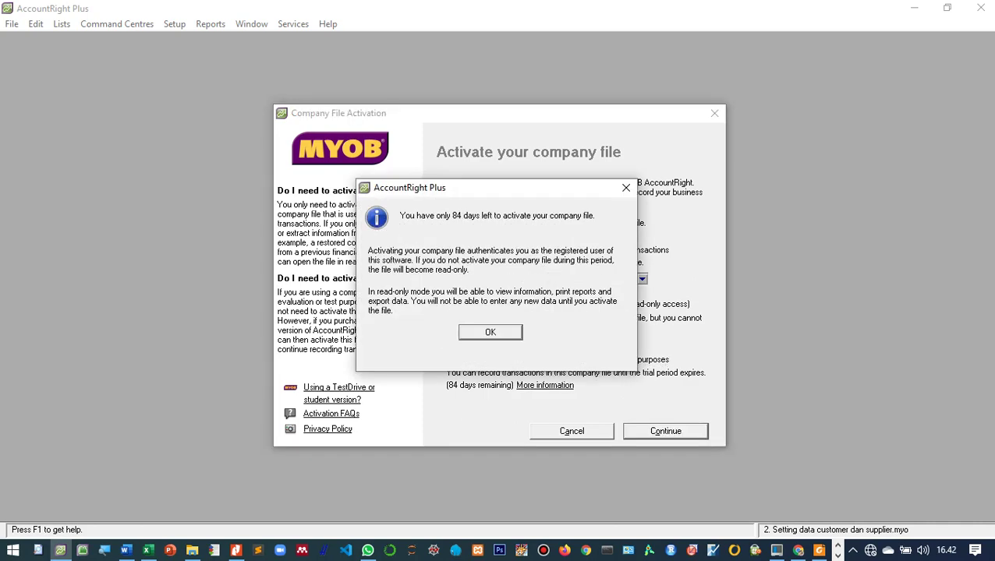
key(Return)
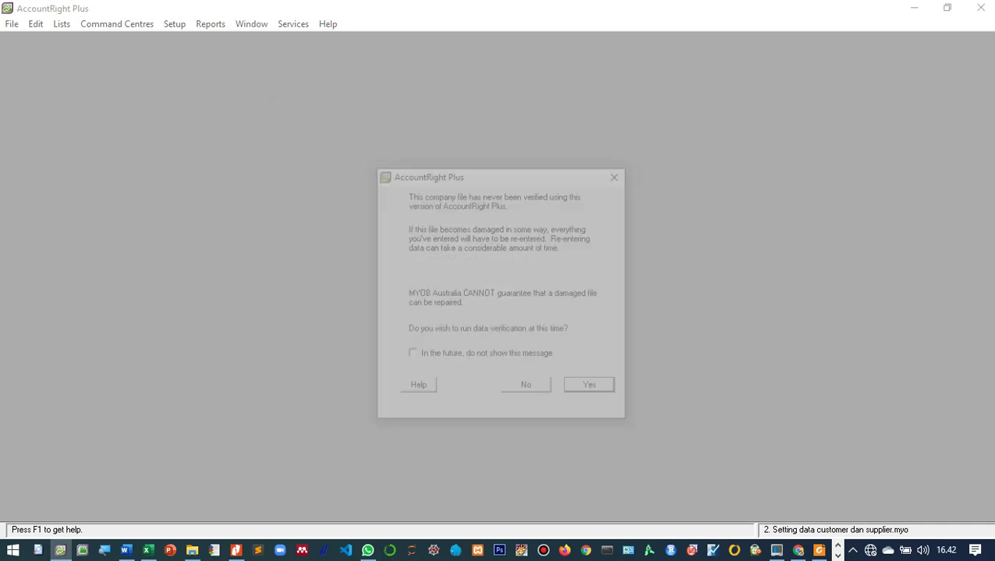
key(Tab)
key(Return)
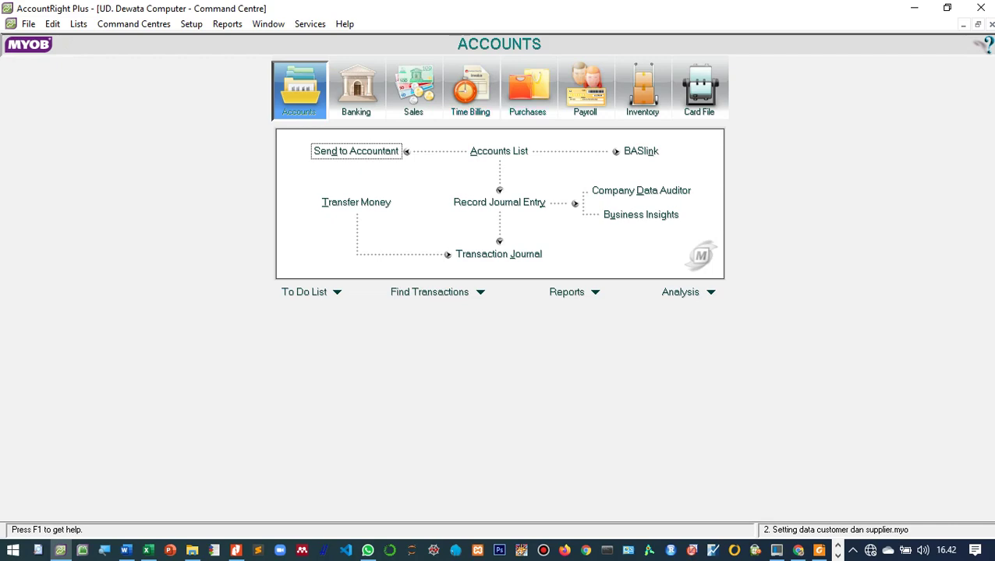
Step: Restore the MYOB window from full screen and move the case-study PDF window toward the middle
click(819, 550)
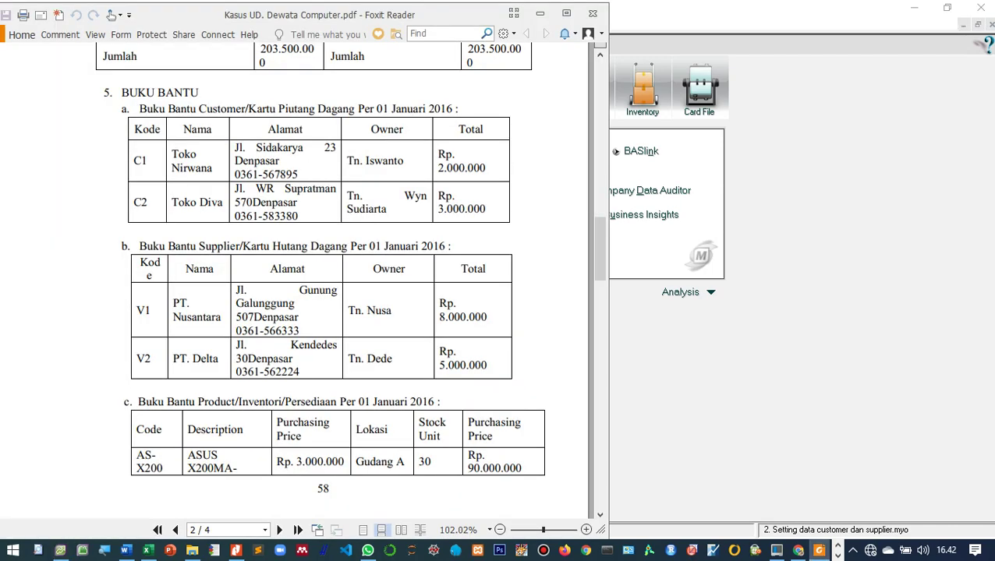
scroll(320, 281, up, 2)
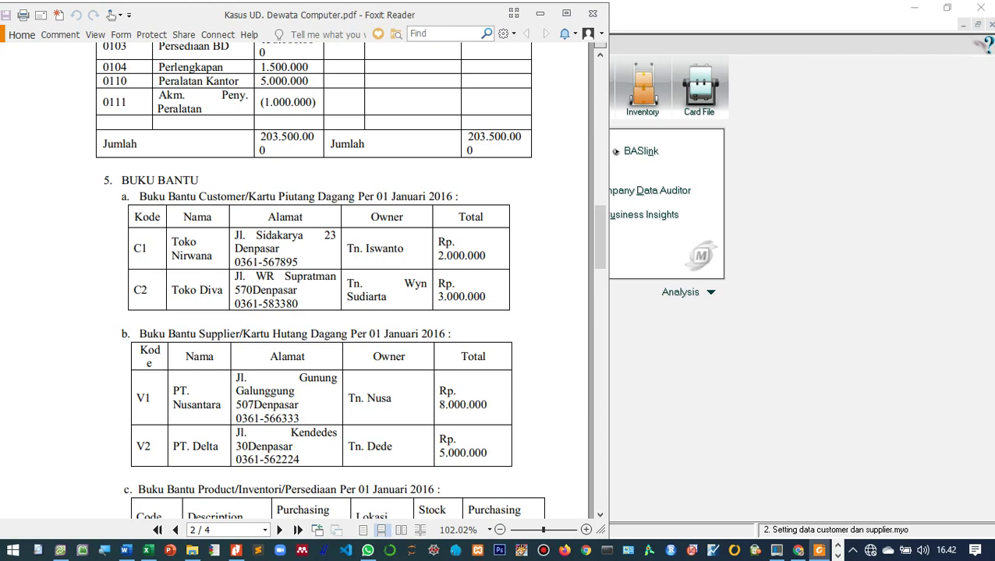
click(947, 7)
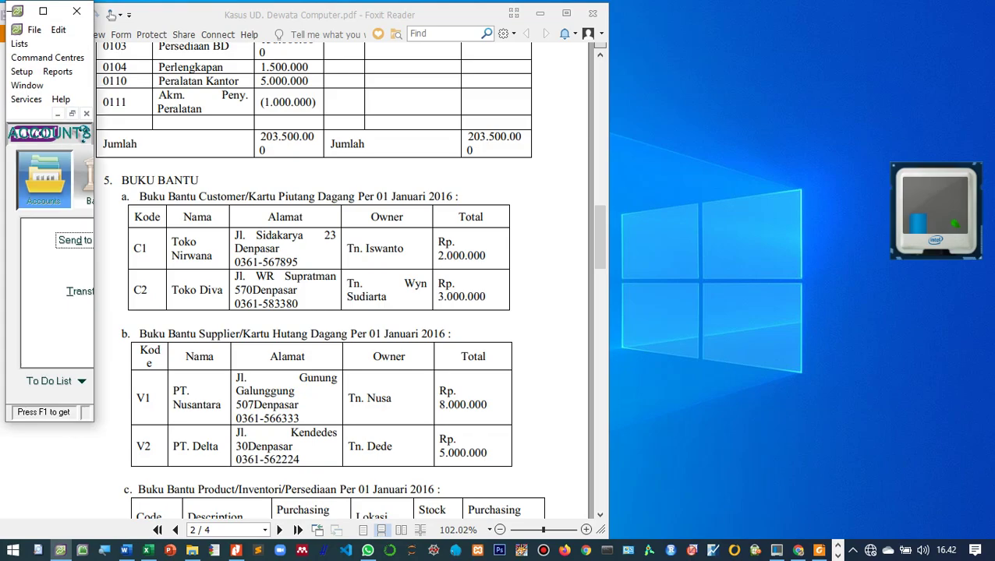
drag(374, 14, 358, 43)
click(35, 11)
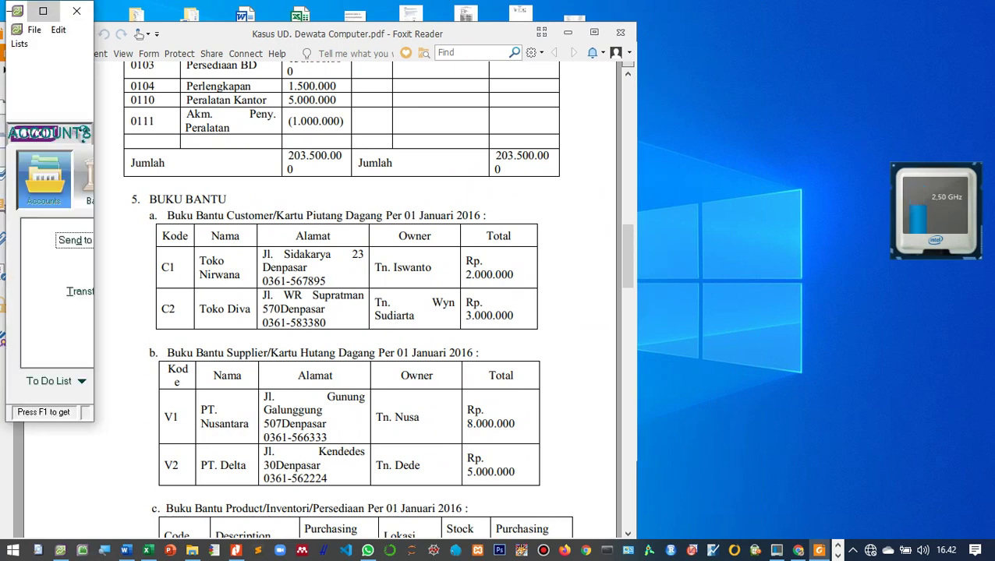
click(17, 11)
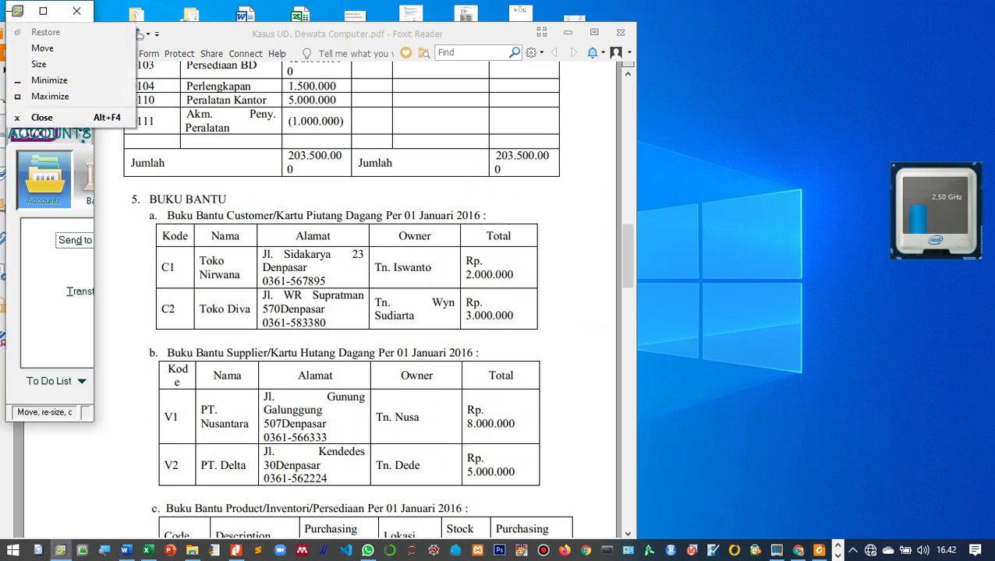
click(18, 10)
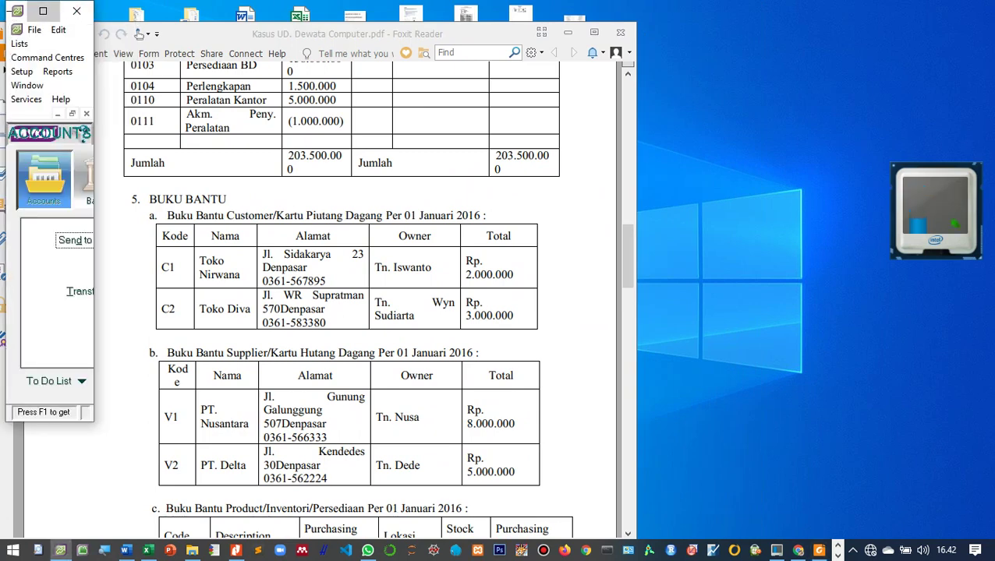
click(43, 11)
Step: Place MYOB on the right half beside the narrowed PDF, and zoom the PDF to 99.22%
drag(43, 11, 682, 31)
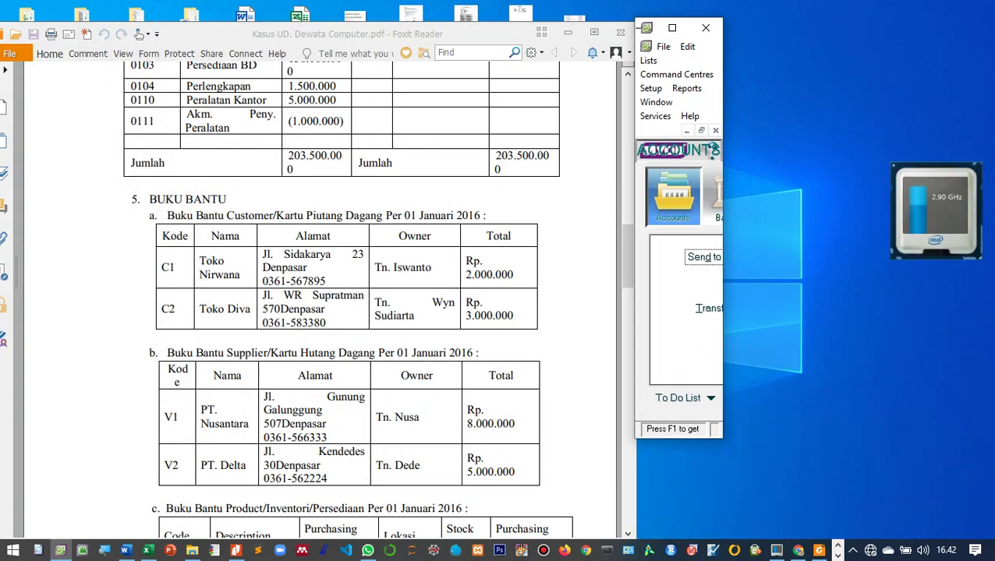
drag(725, 83, 994, 83)
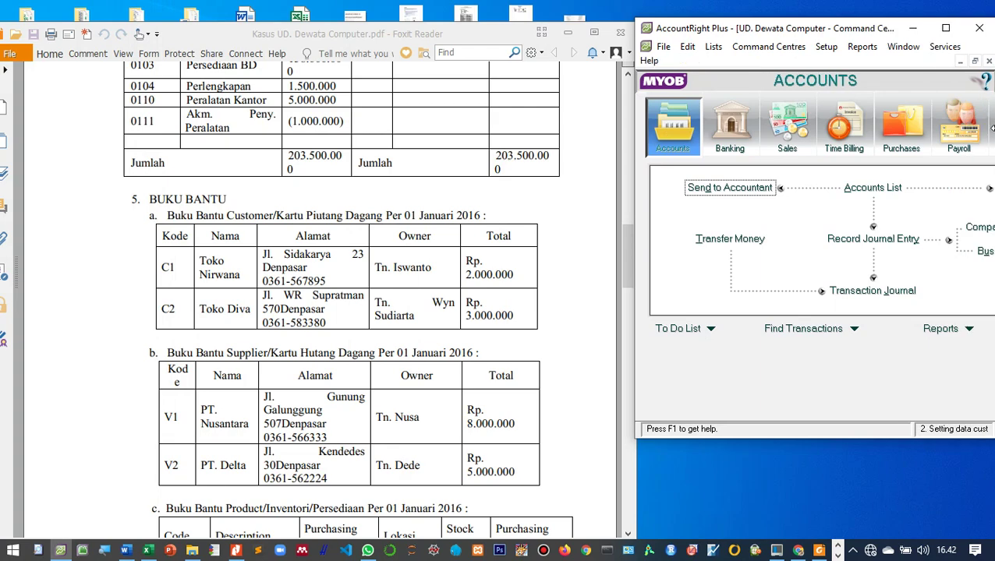
drag(635, 312, 509, 312)
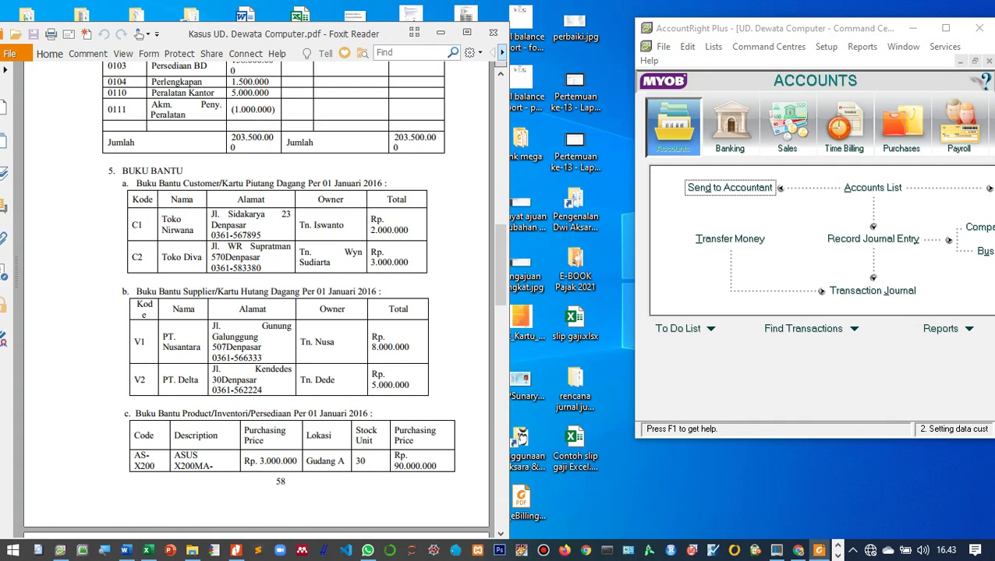
drag(741, 28, 623, 15)
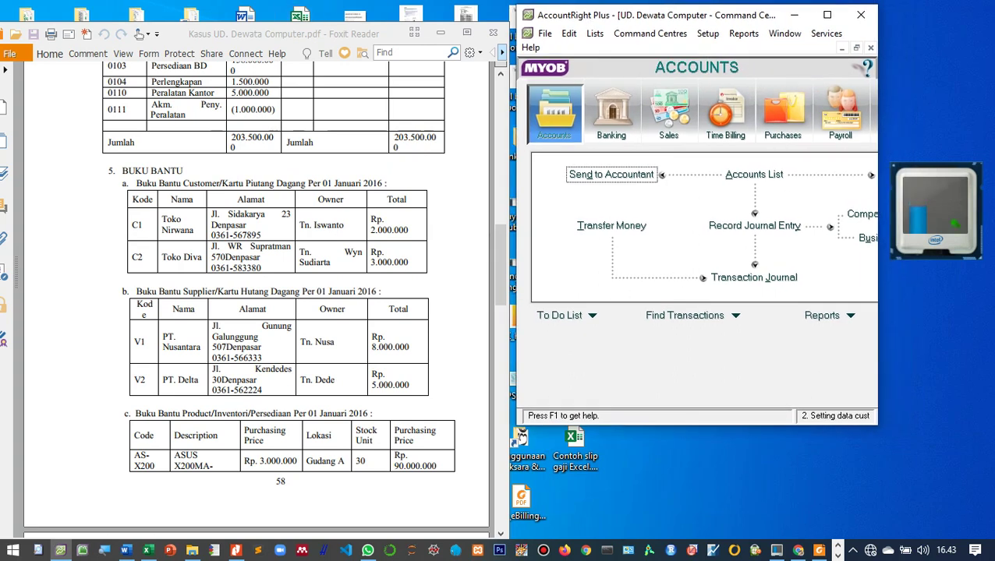
drag(280, 34, 272, 15)
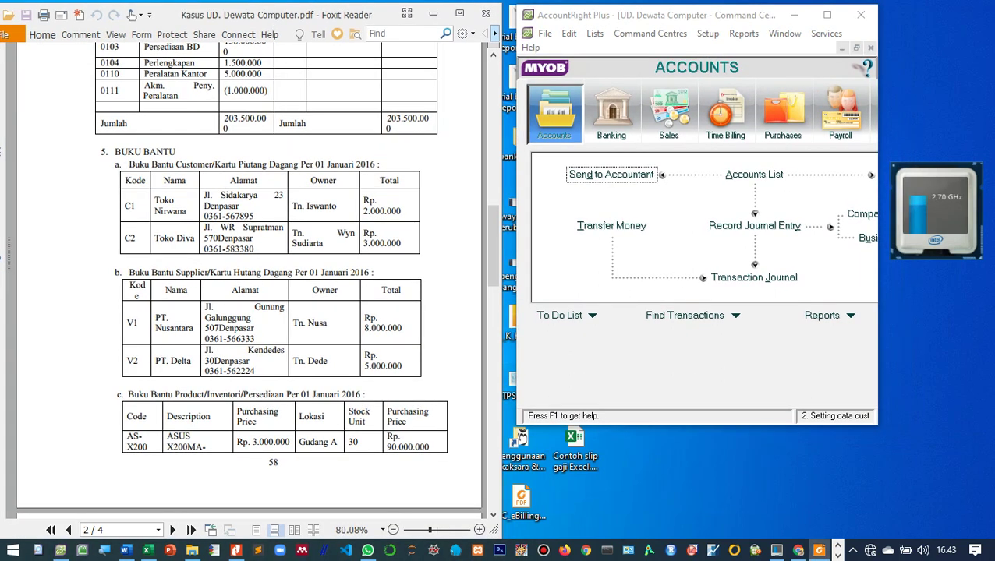
drag(702, 15, 679, 14)
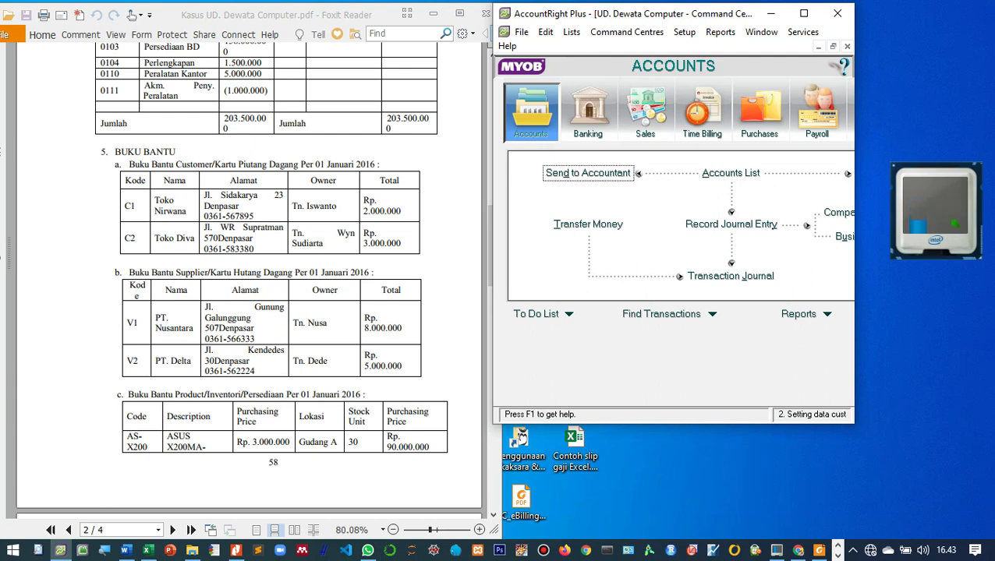
drag(854, 424, 994, 539)
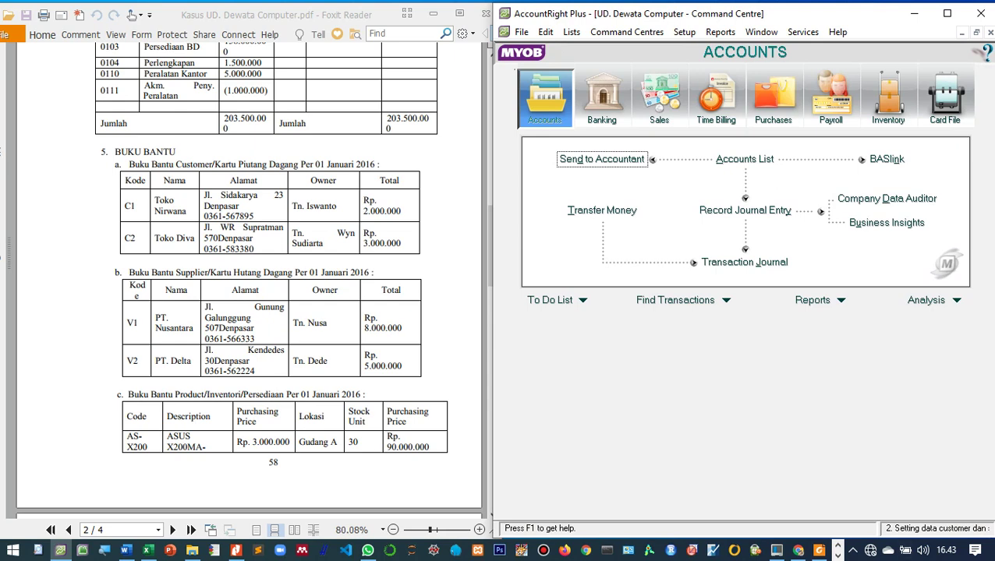
key(alt+Tab)
scroll(257, 280, up, 2)
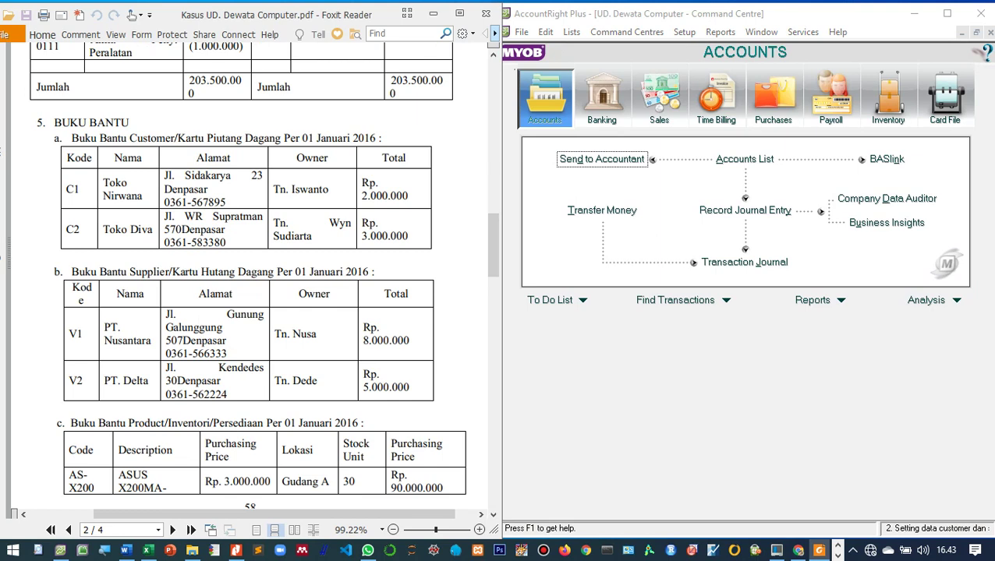
Step: From the Customer cards list, start a new card named Toko Nirwana with card ID C1
click(944, 101)
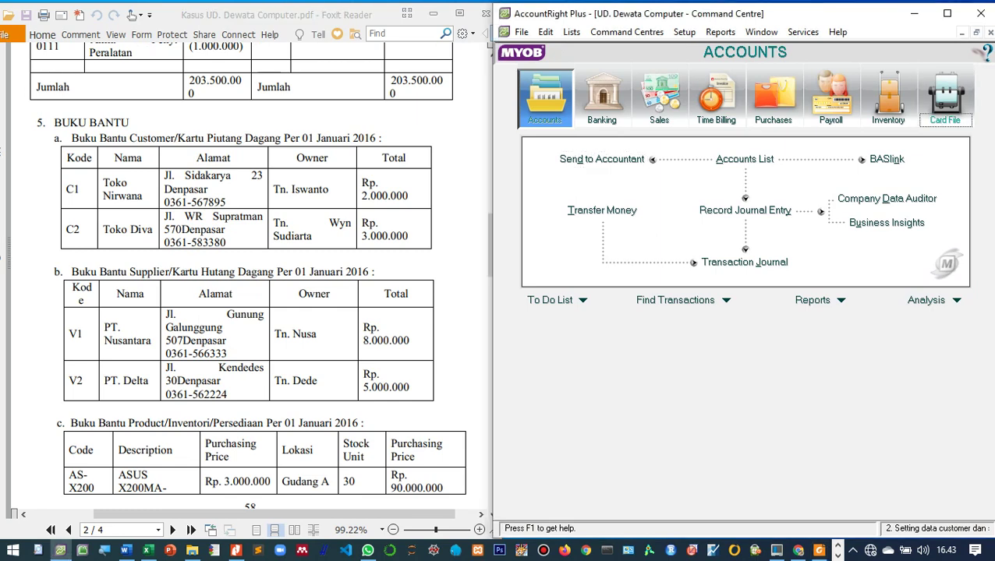
key(Return)
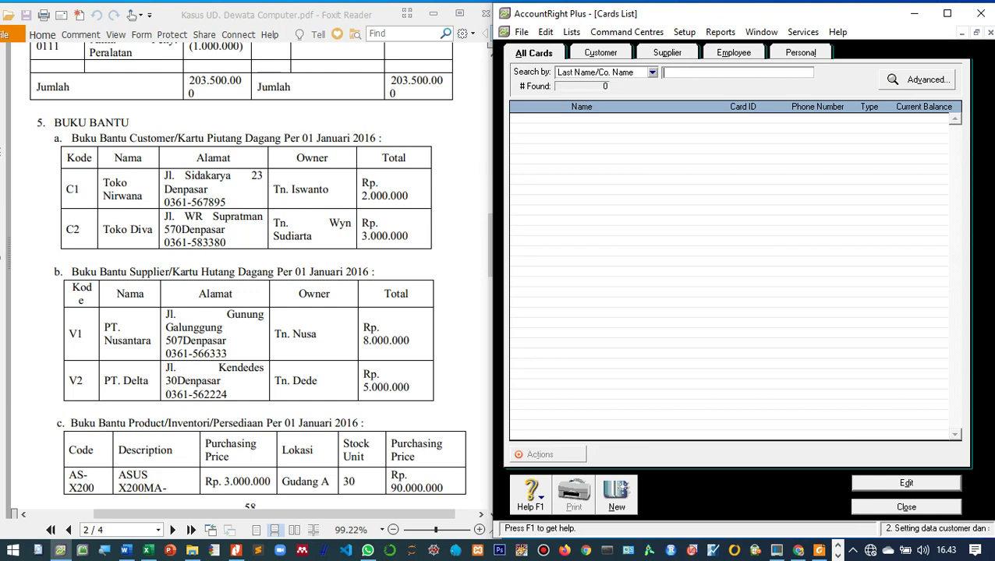
key(ctrl+Tab)
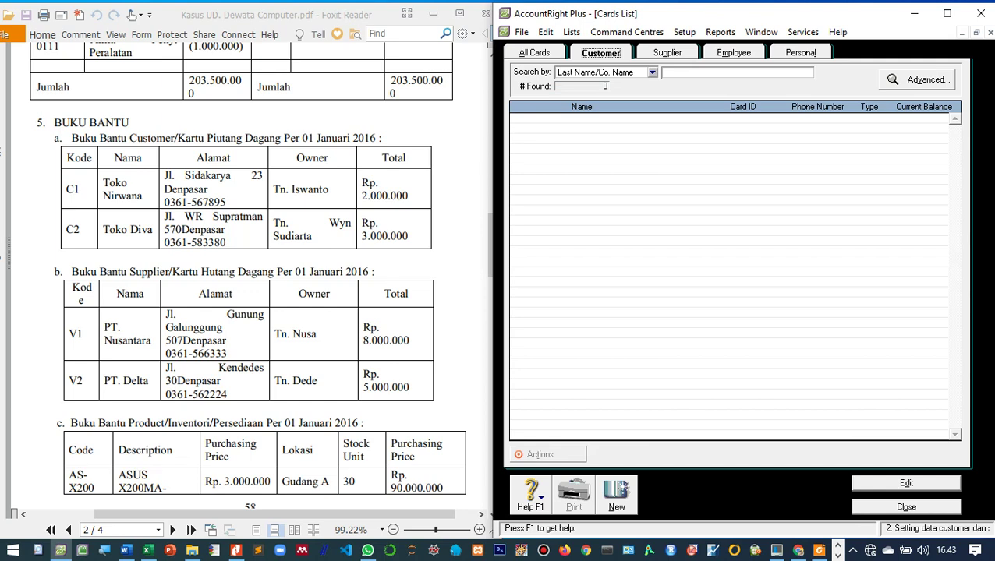
key(ctrl+n)
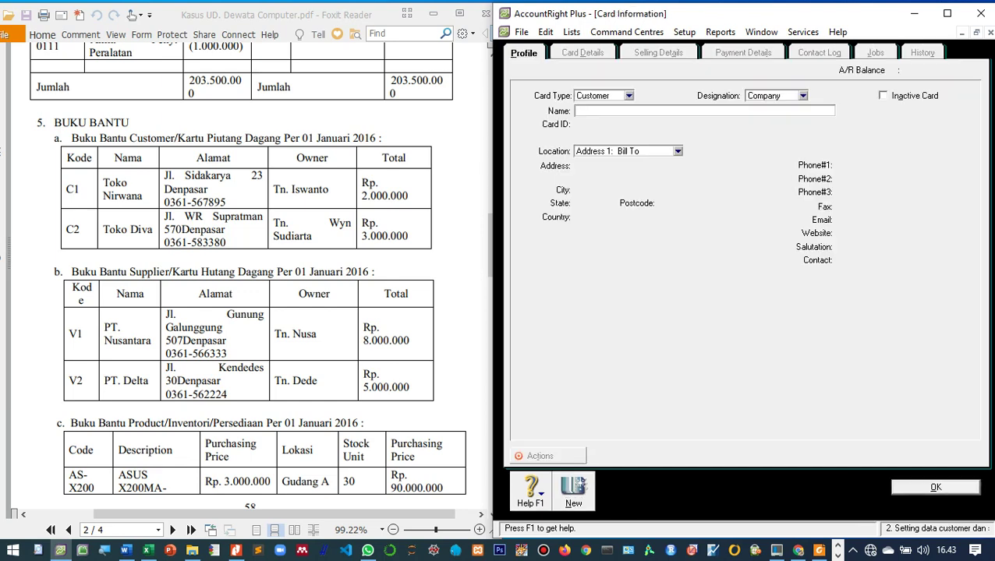
text(Toko Nirwana)
key(Tab)
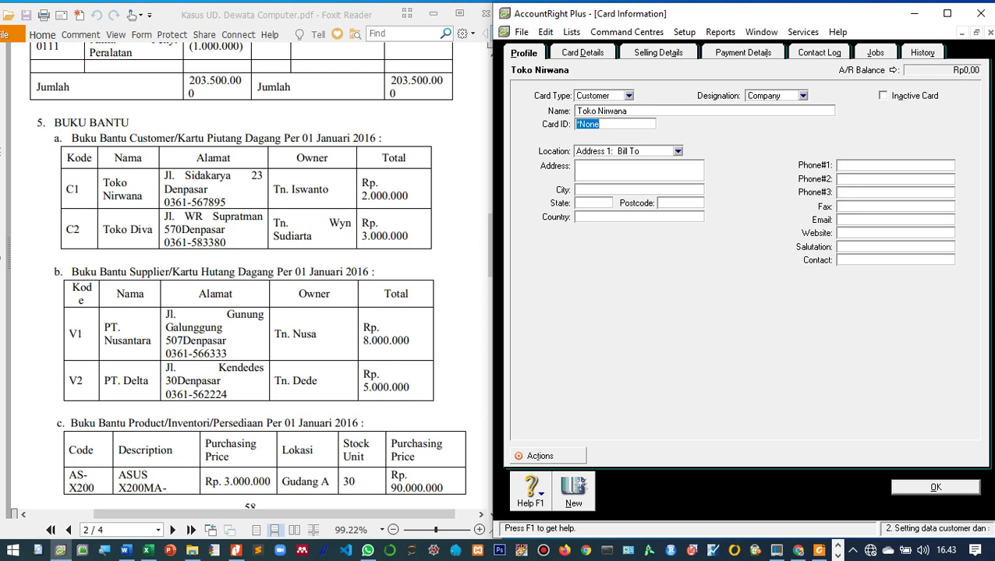
text(C1)
Step: Enter Toko Nirwana's street address and first phone number, then go to Selling Details
key(Tab)
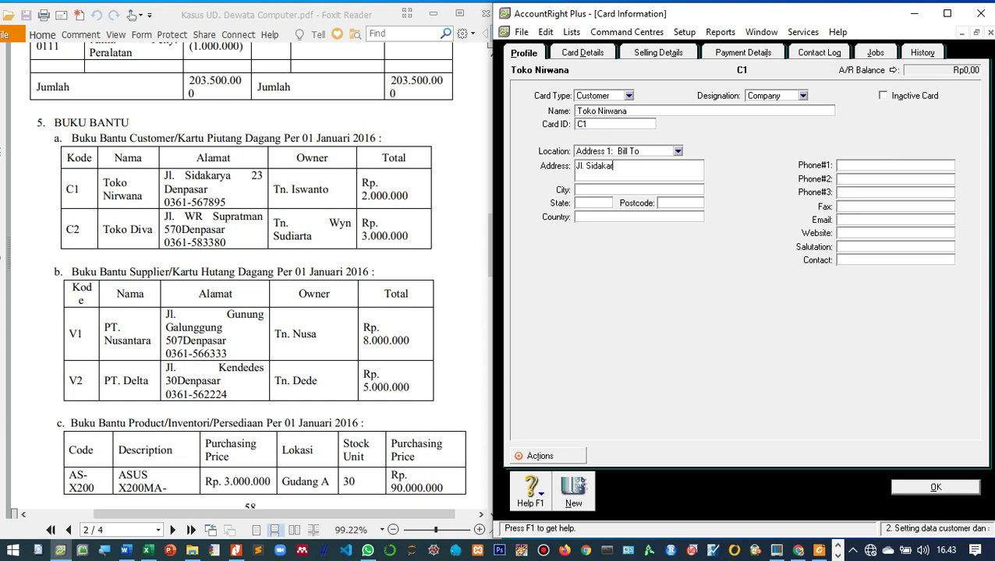
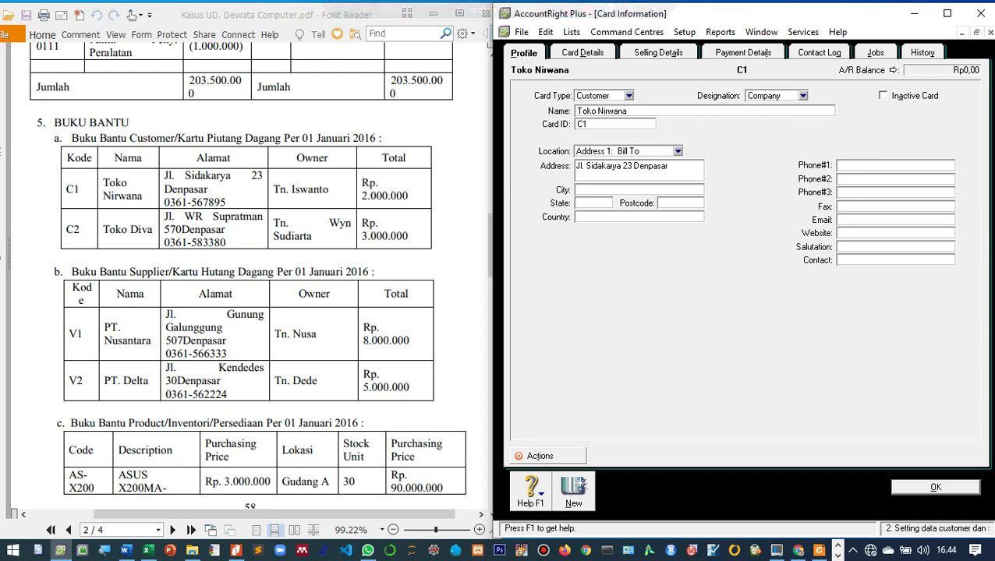
click(895, 165)
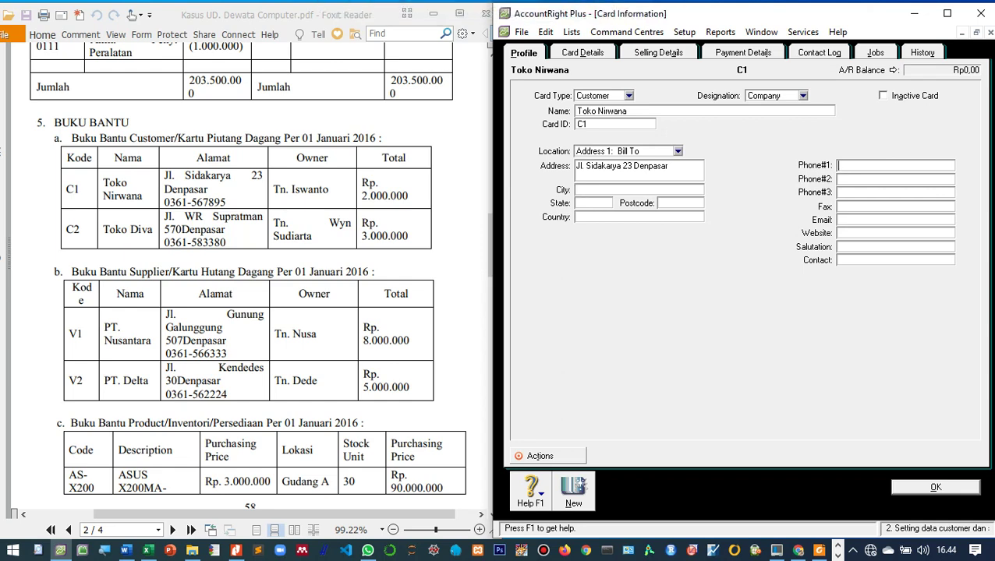
key(Tab)
key(ctrl+Tab)
key(ctrl+Tab)
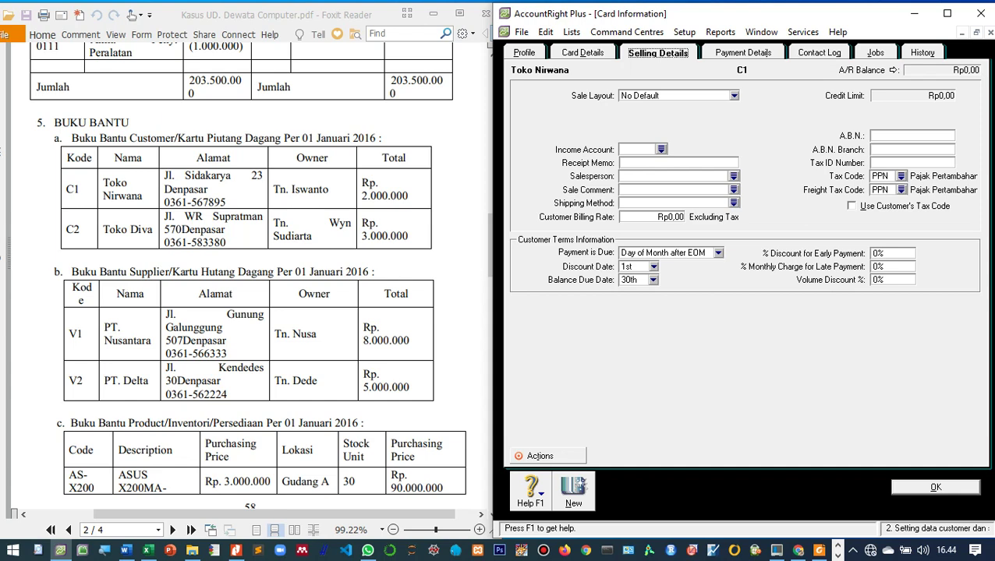
Step: Give Toko Nirwana the Item sale layout, N-T freight tax code and customer's tax code, then save
click(734, 96)
key(Down)
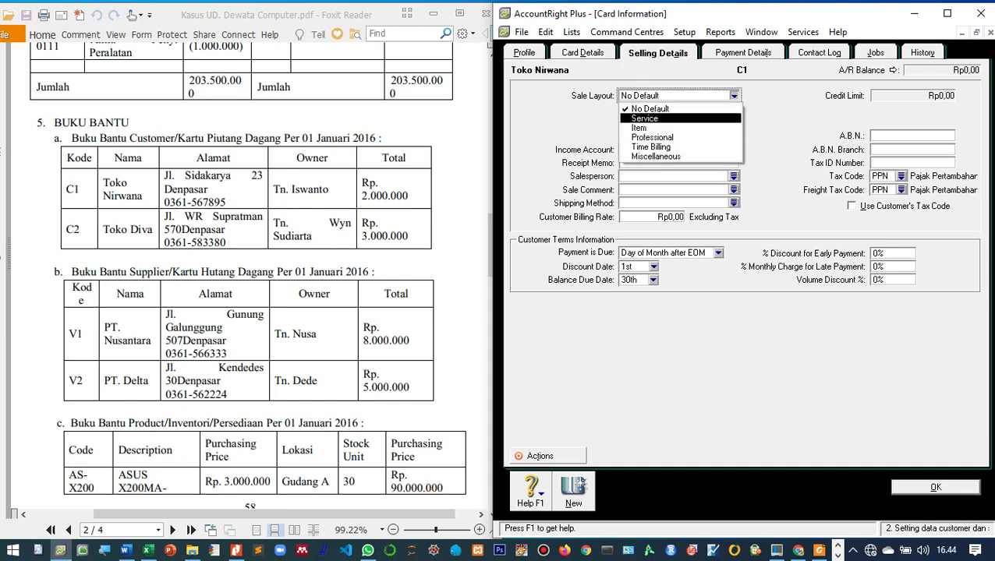
key(Down)
key(Return)
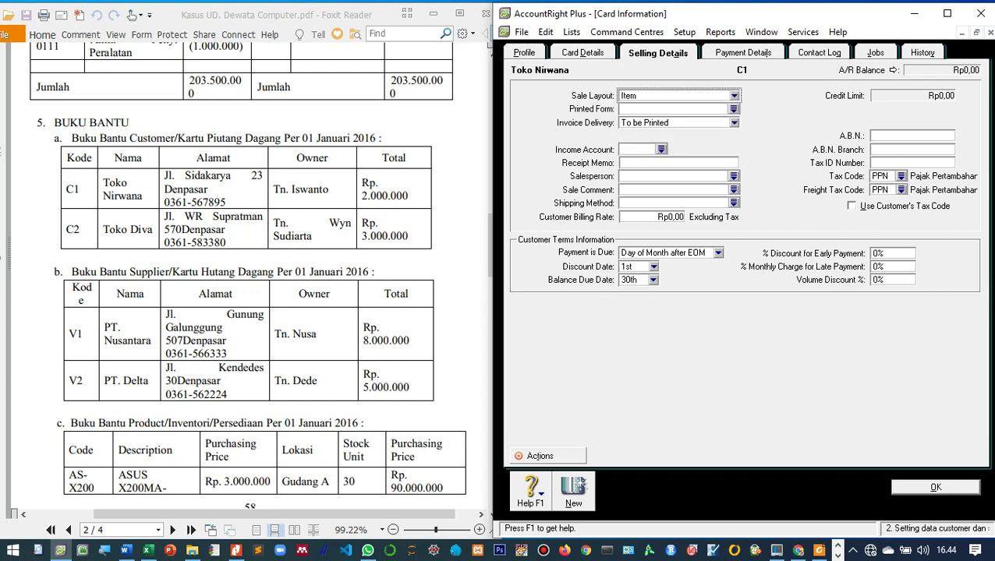
click(901, 189)
key(Up)
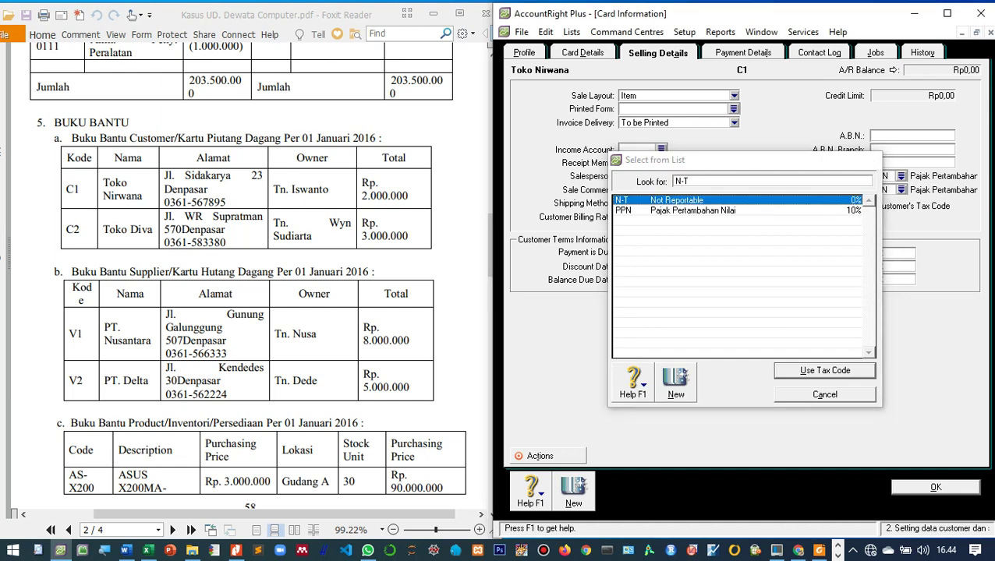
key(Return)
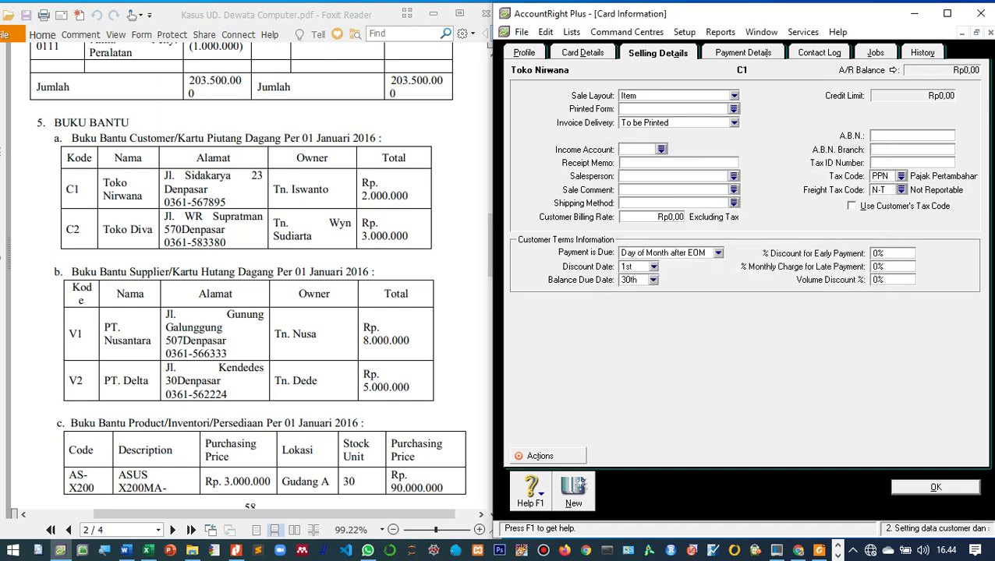
click(851, 206)
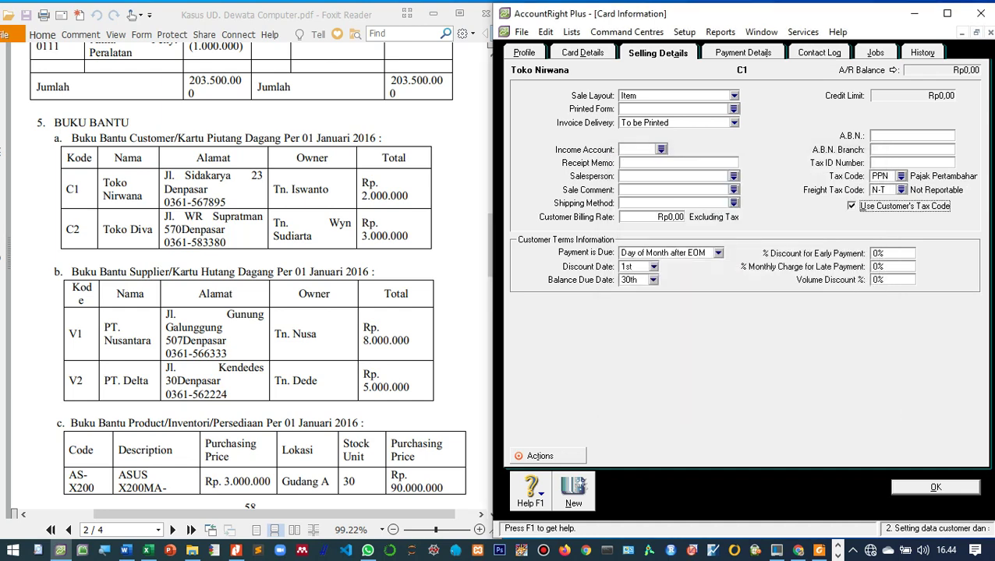
scroll(248, 274, up, 1)
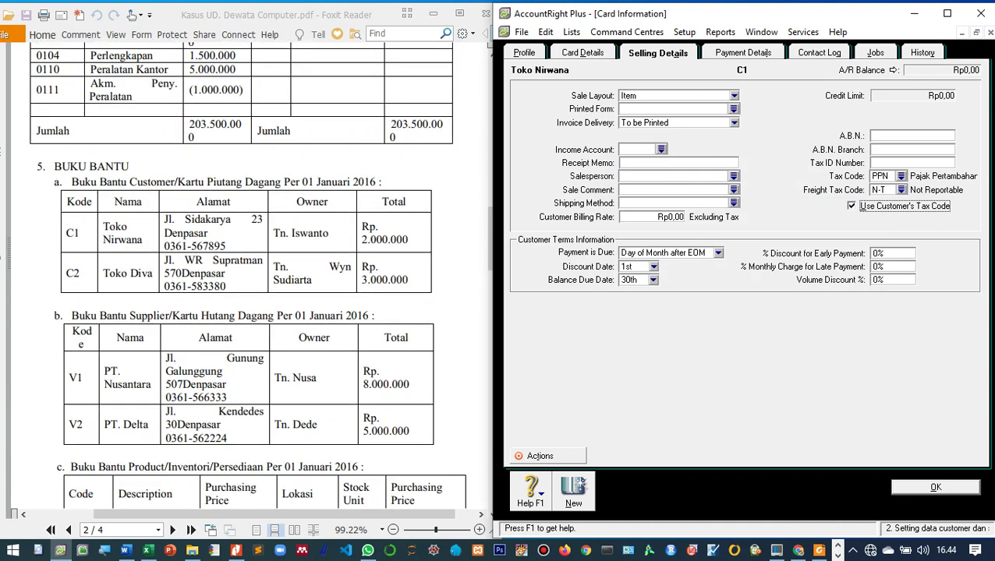
scroll(248, 274, down, 1)
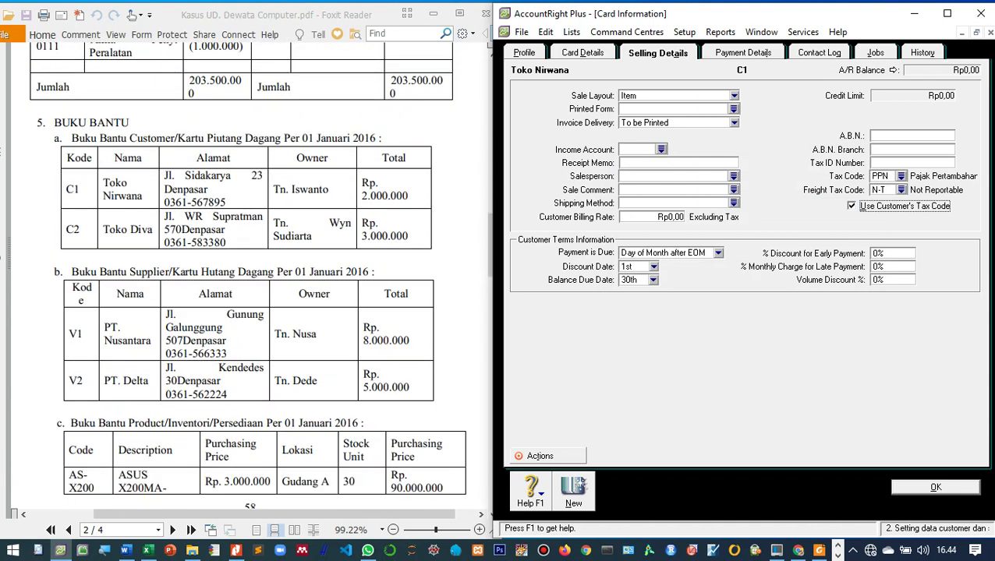
key(Return)
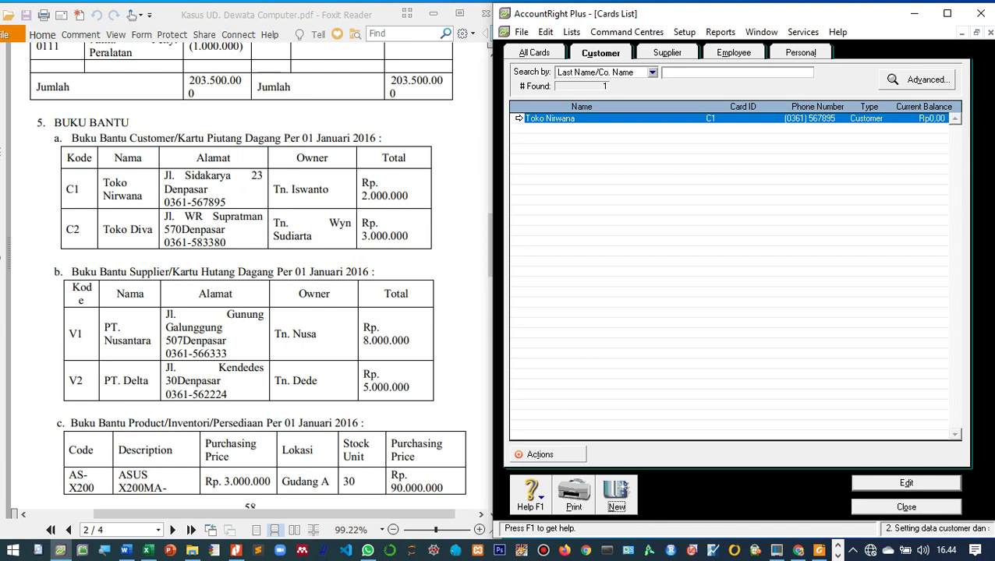
Step: Create customer card Toko Diva with card ID C2, entering its street address and main phone number
key(alt+n)
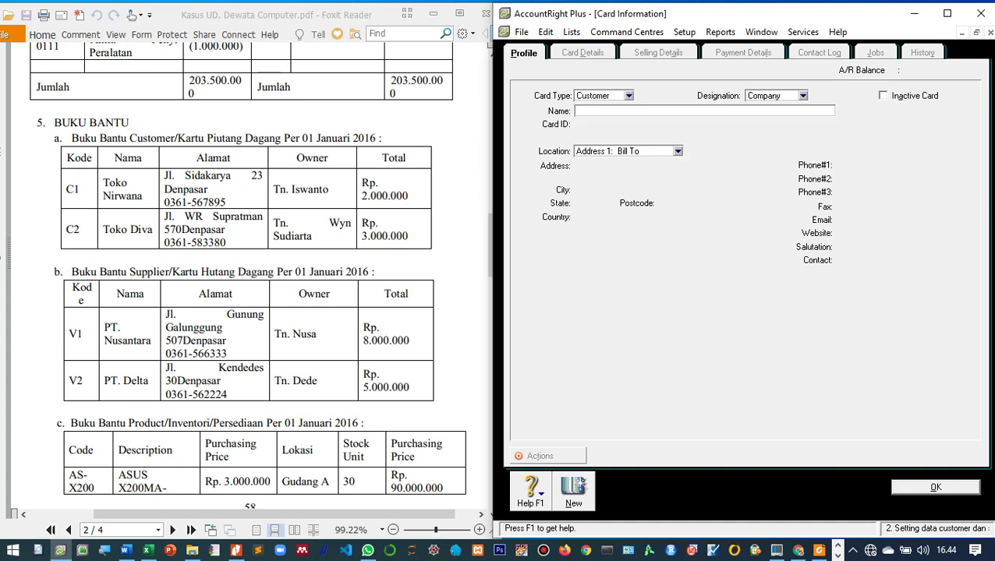
text(Toko Diva)
key(Tab)
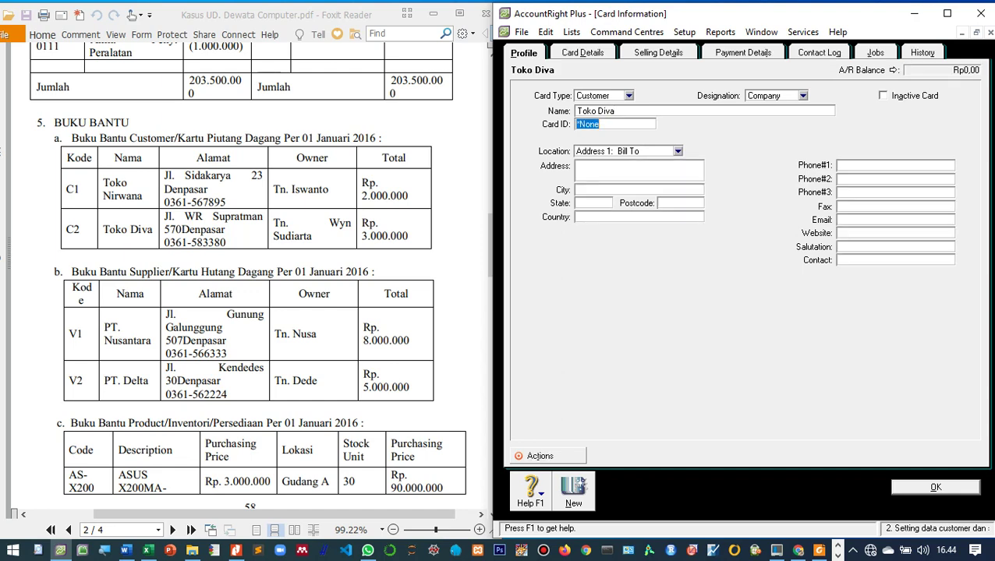
text(C2)
key(Tab)
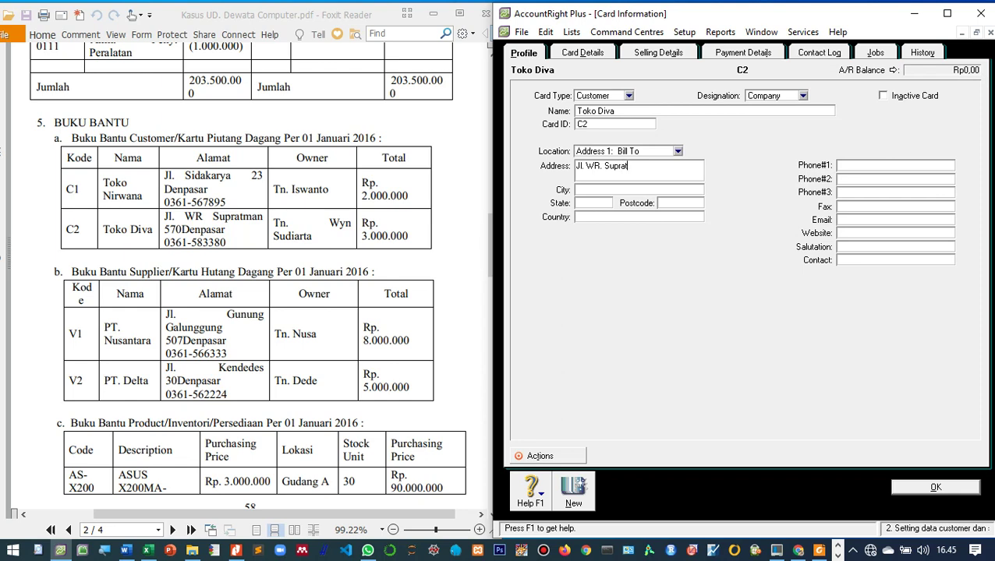
click(895, 166)
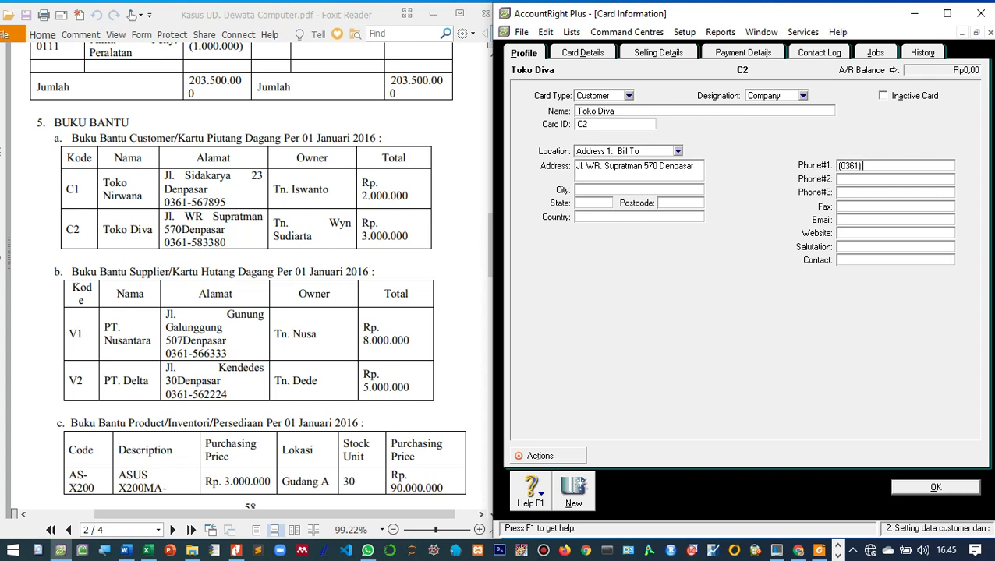
Step: Set Toko Diva's sale layout to Item with N-T freight tax, save it, and show the supplier list
click(658, 52)
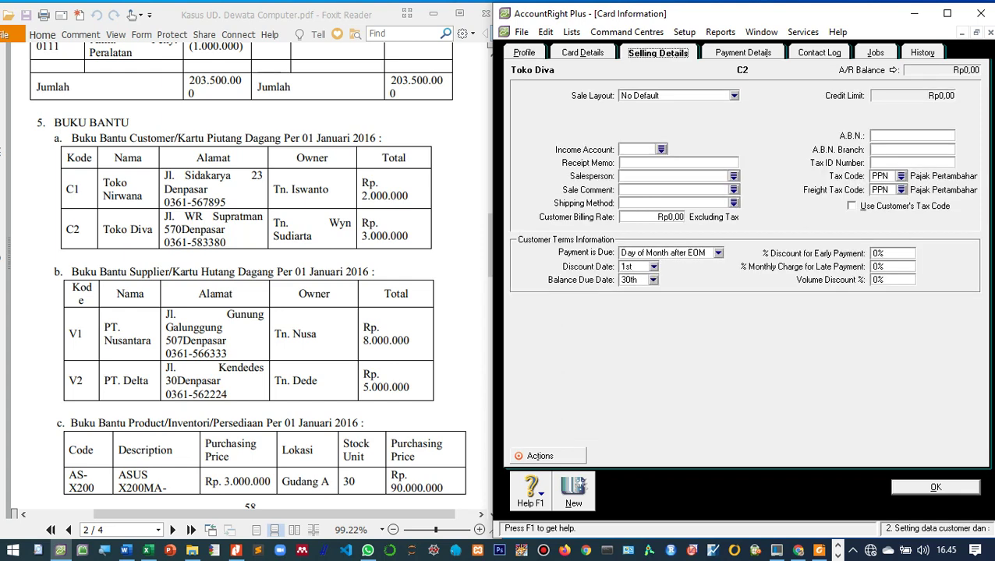
click(733, 96)
key(Return)
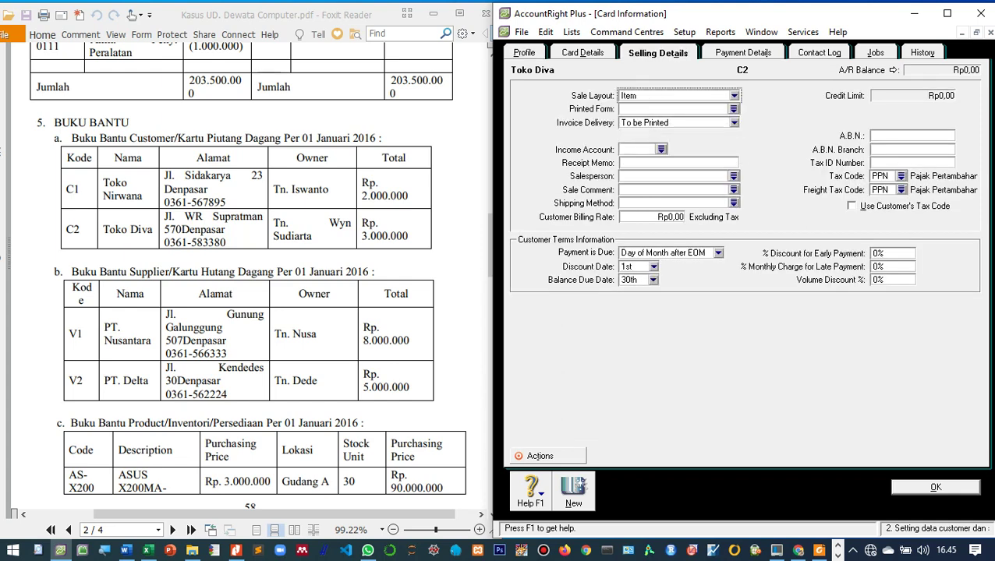
click(900, 189)
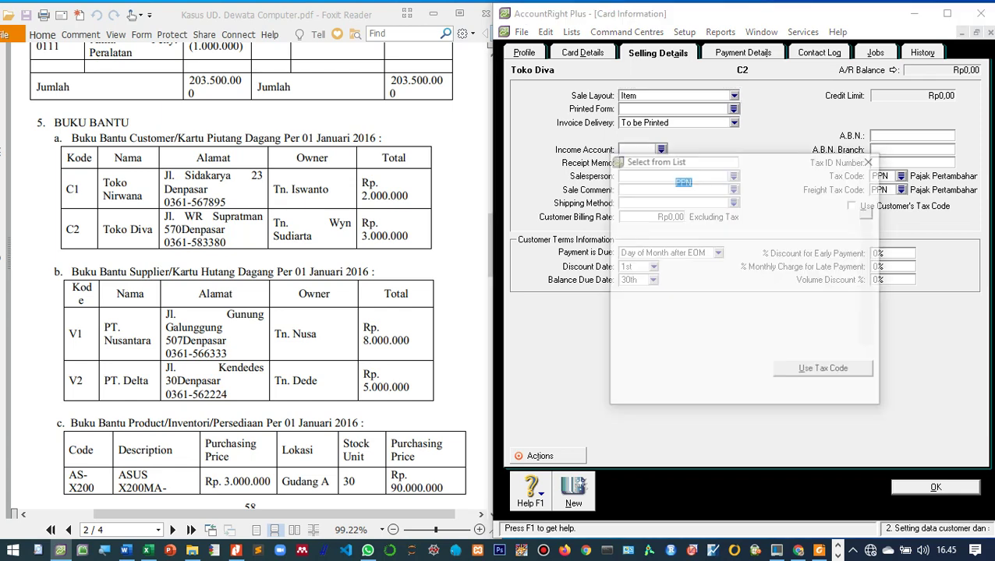
double_click(677, 201)
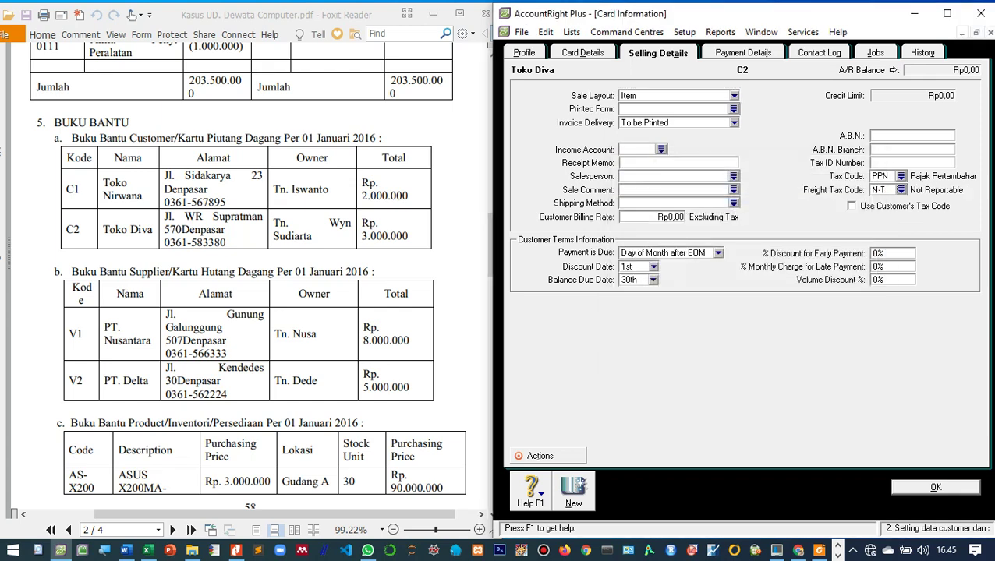
key(Tab)
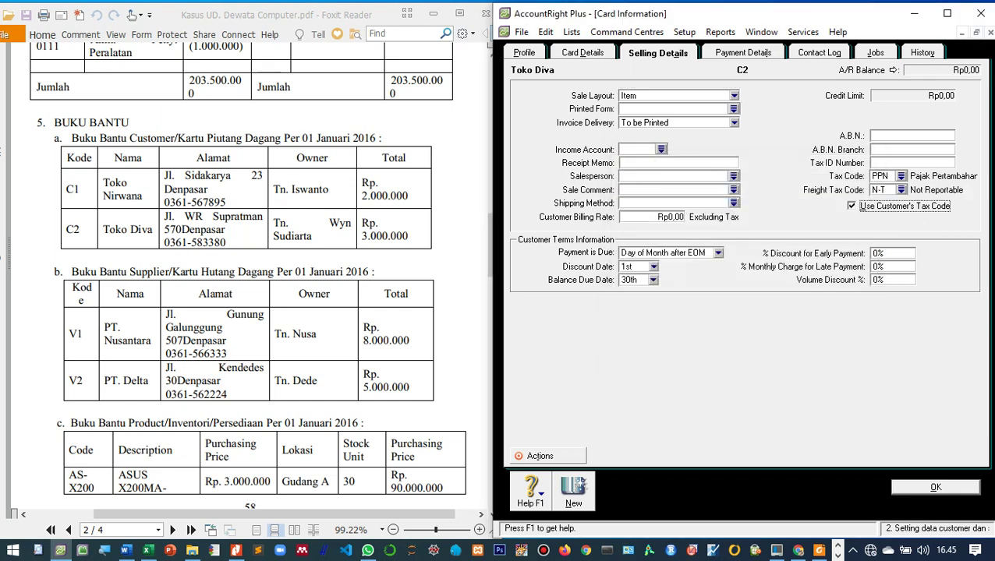
key(Return)
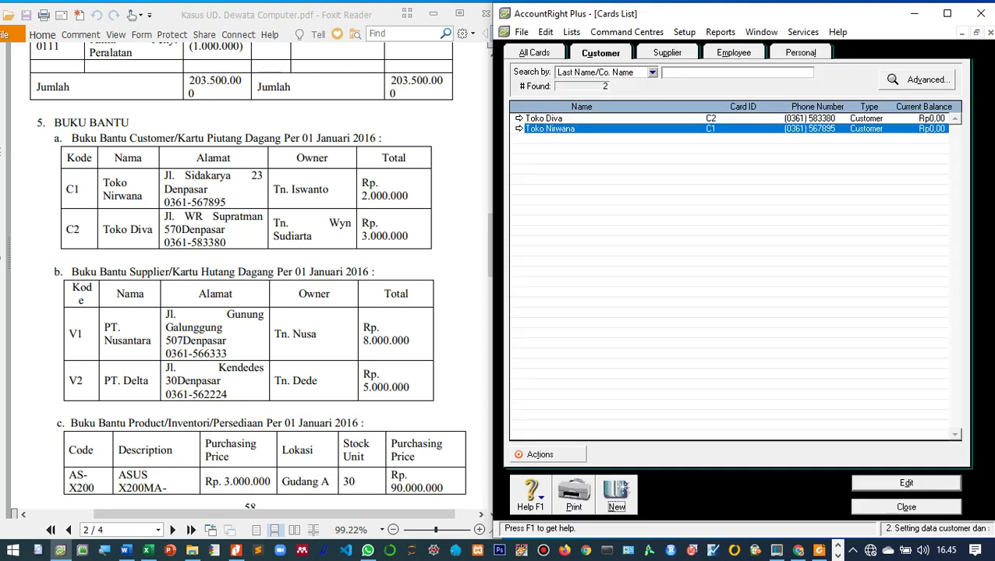
key(Right)
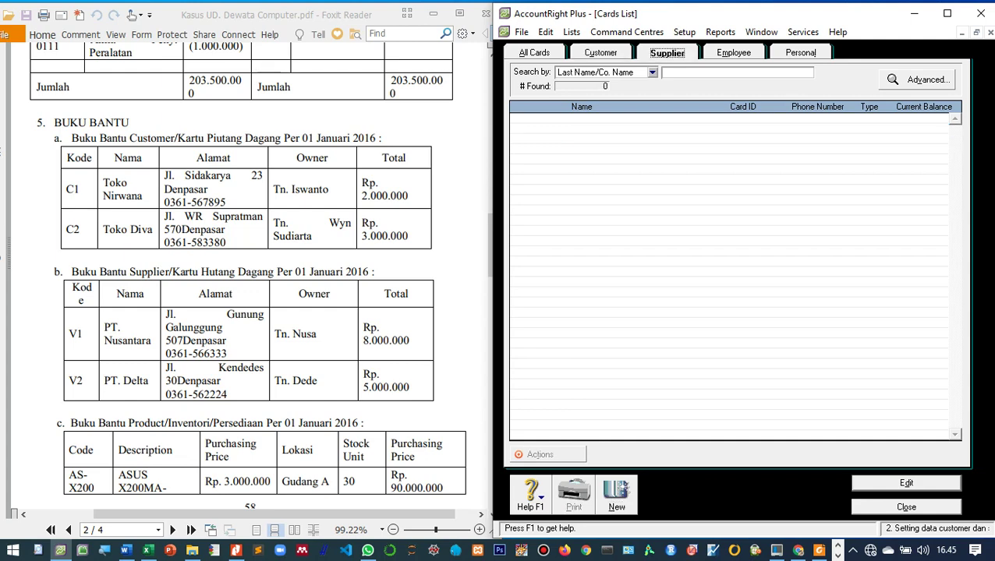
Step: Create supplier card PT. Nusantara with card ID V1, entering its street address and phone number
key(ctrl+n)
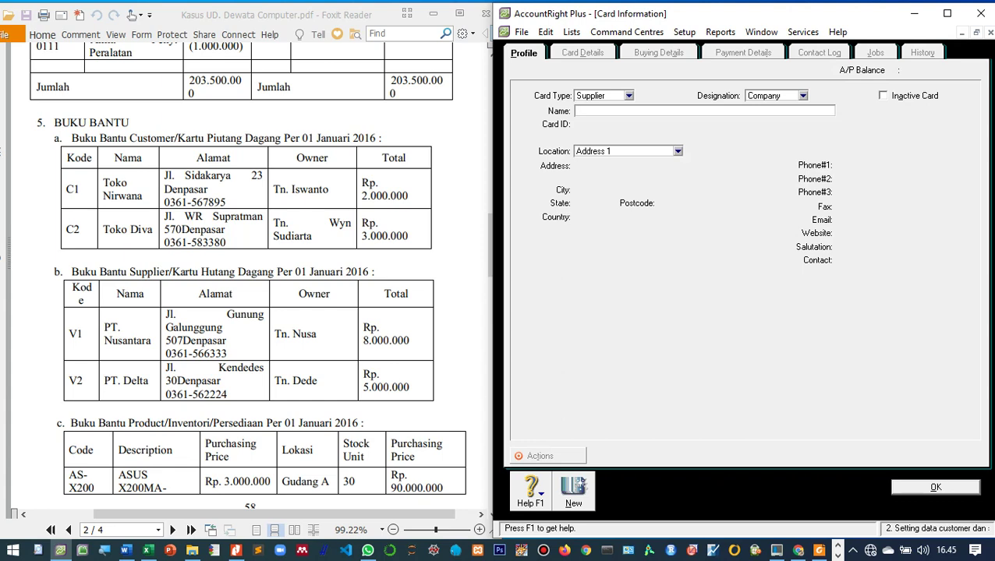
text(PT. Nusantara)
key(Tab)
text(V)
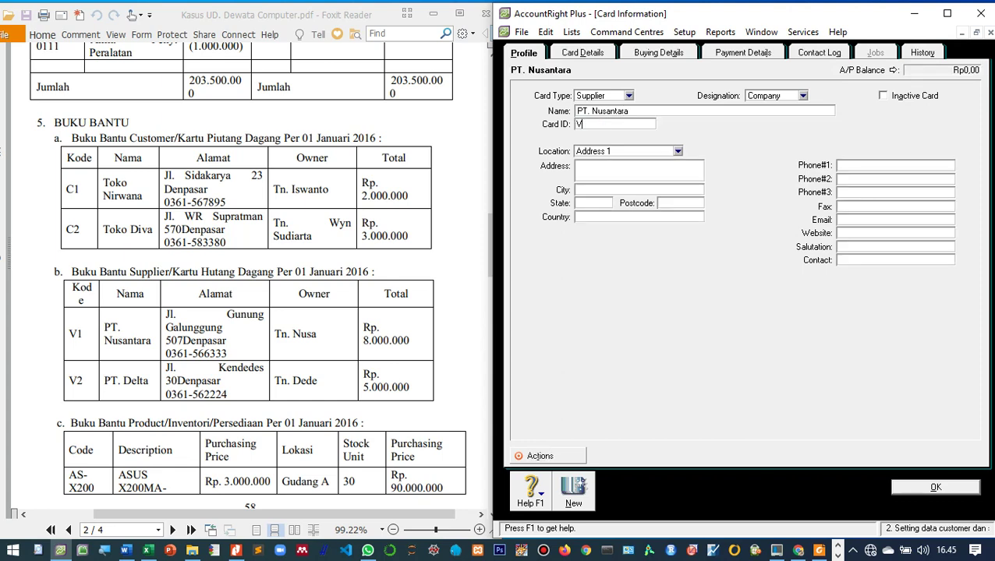
text(1)
key(Tab)
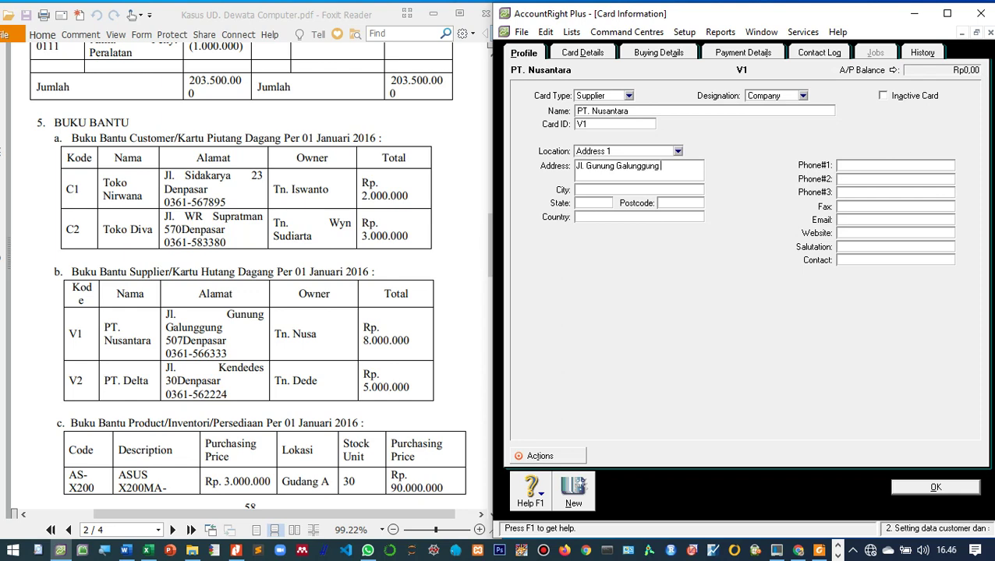
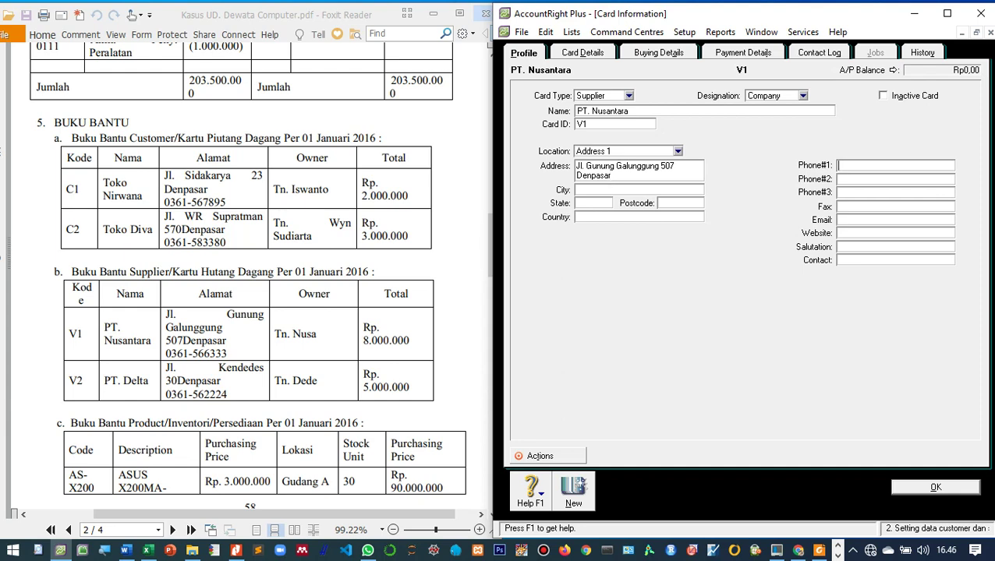
Step: Give PT. Nusantara the Item purchase layout, supplier's tax code and N-T freight tax, then save
key(alt+b)
key(alt+Down)
key(Down)
key(Down)
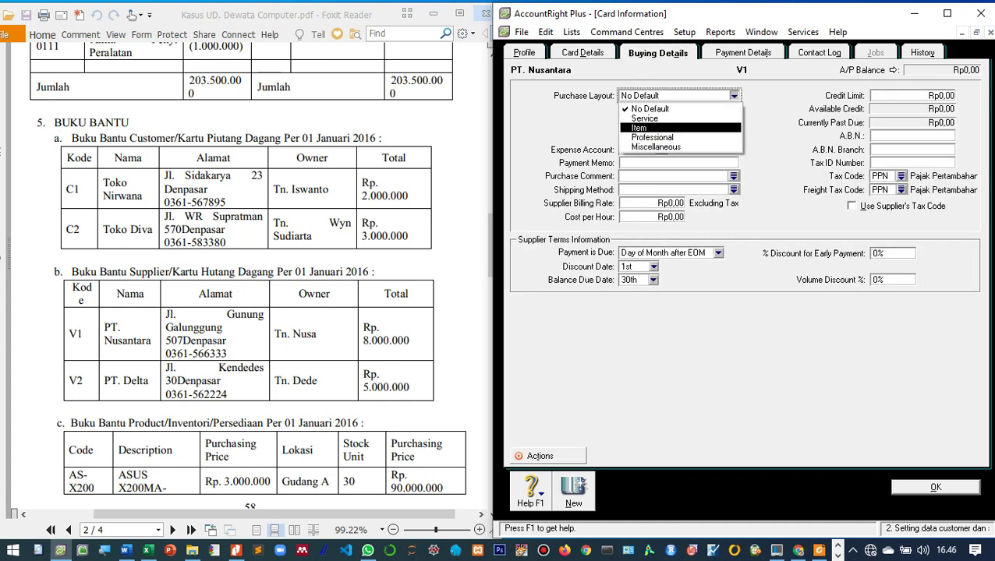
key(Return)
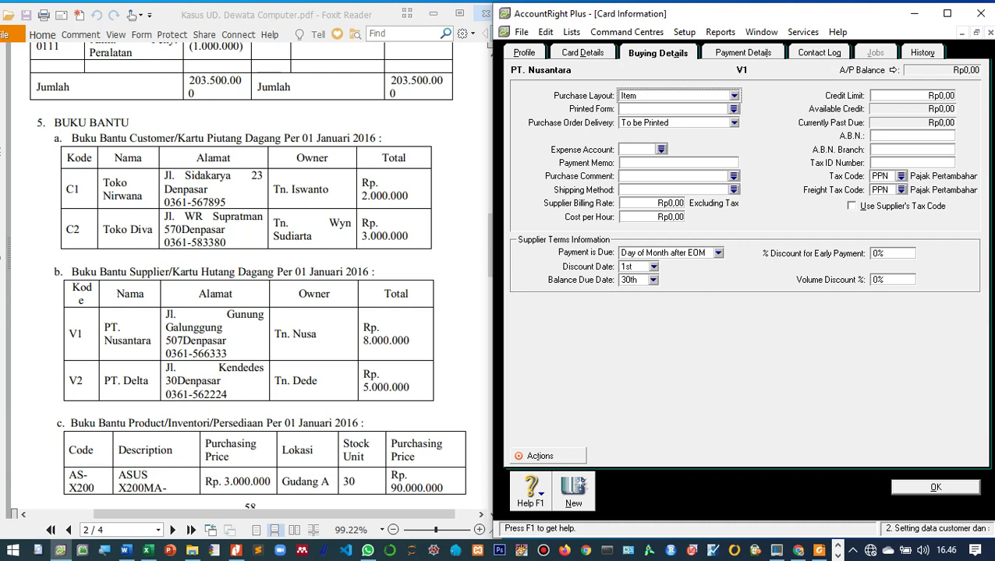
key(alt+u)
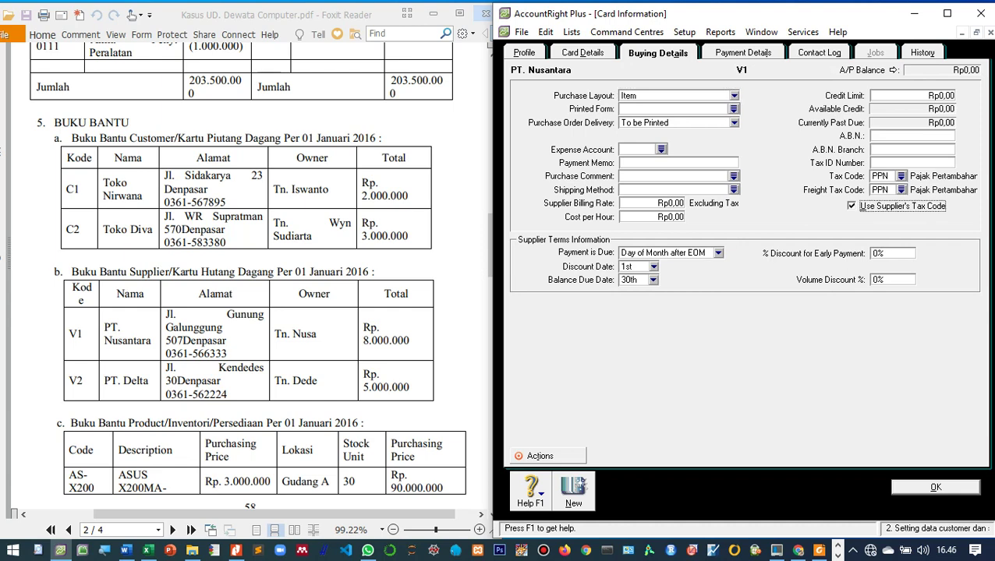
key(shift+Tab)
key(space)
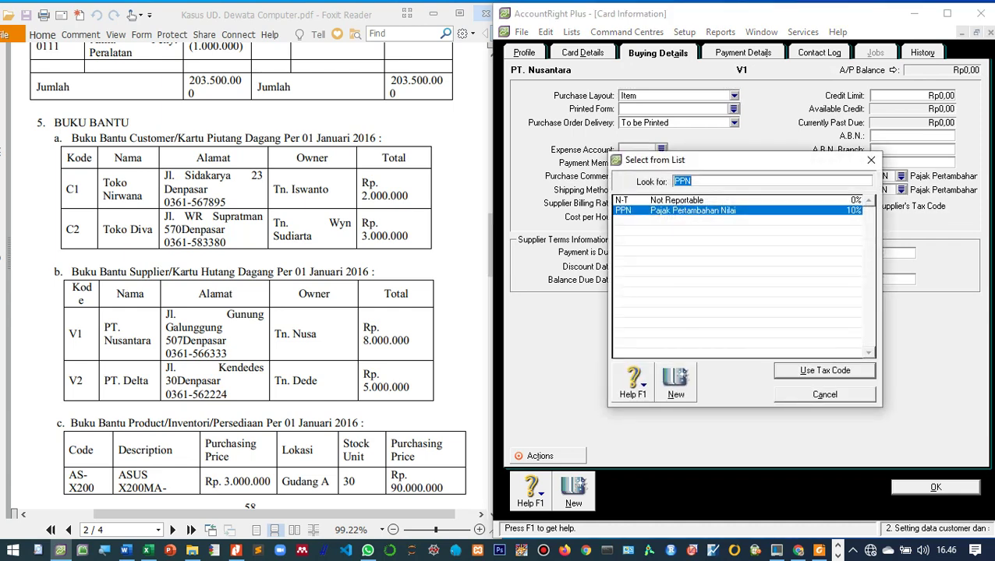
key(Up)
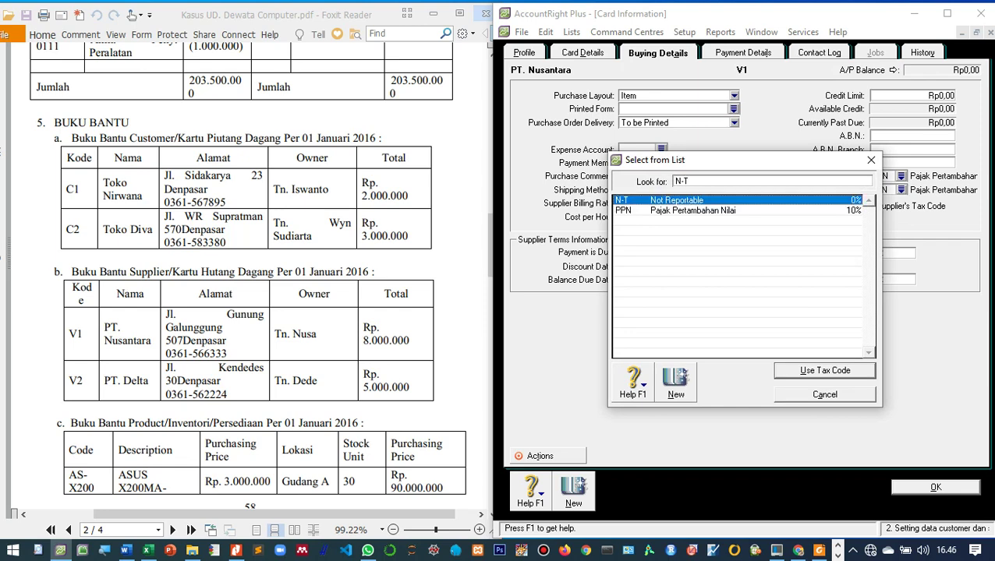
key(Return)
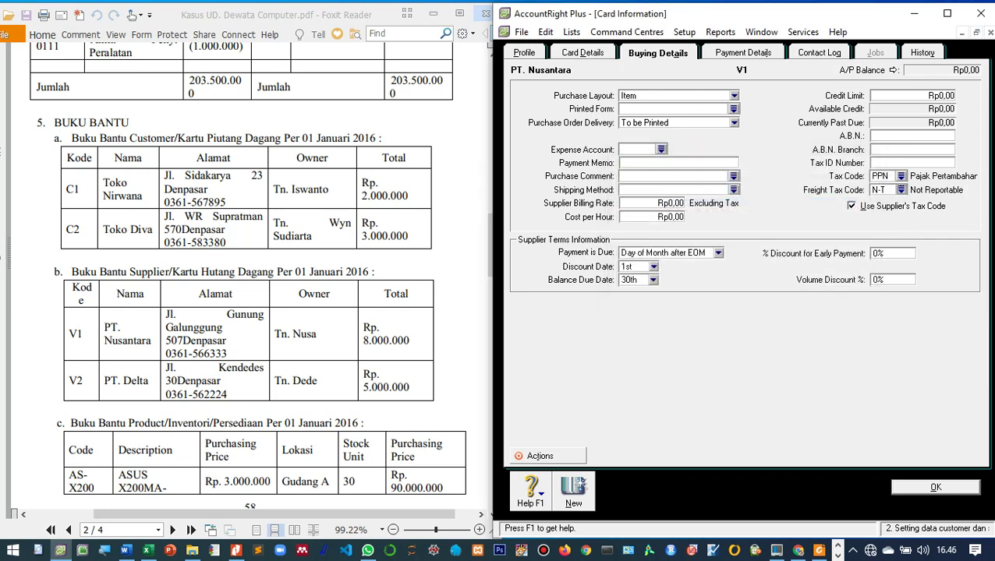
key(Return)
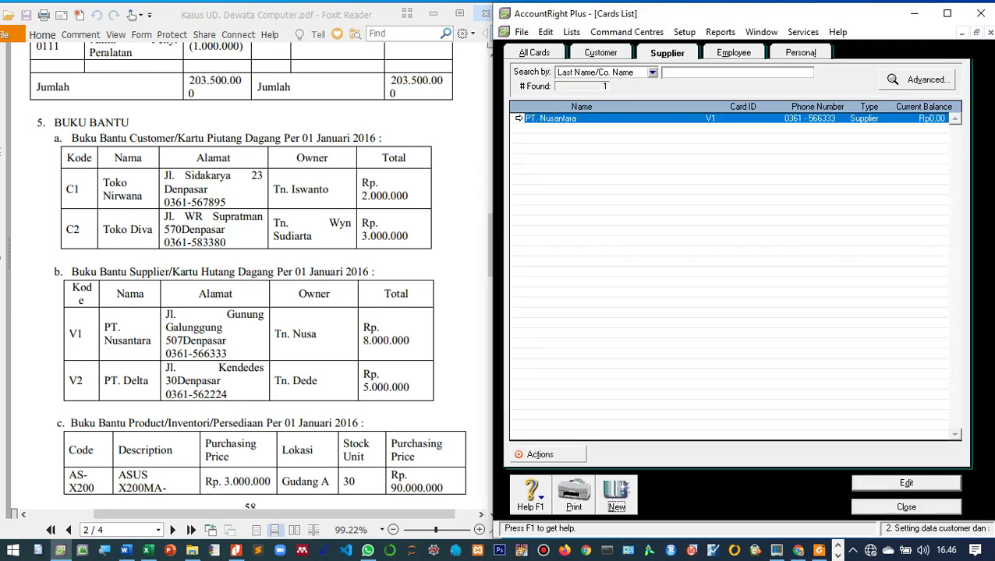
Step: Create supplier card PT. Delta with card ID V2, entering its street address and phone number
key(Return)
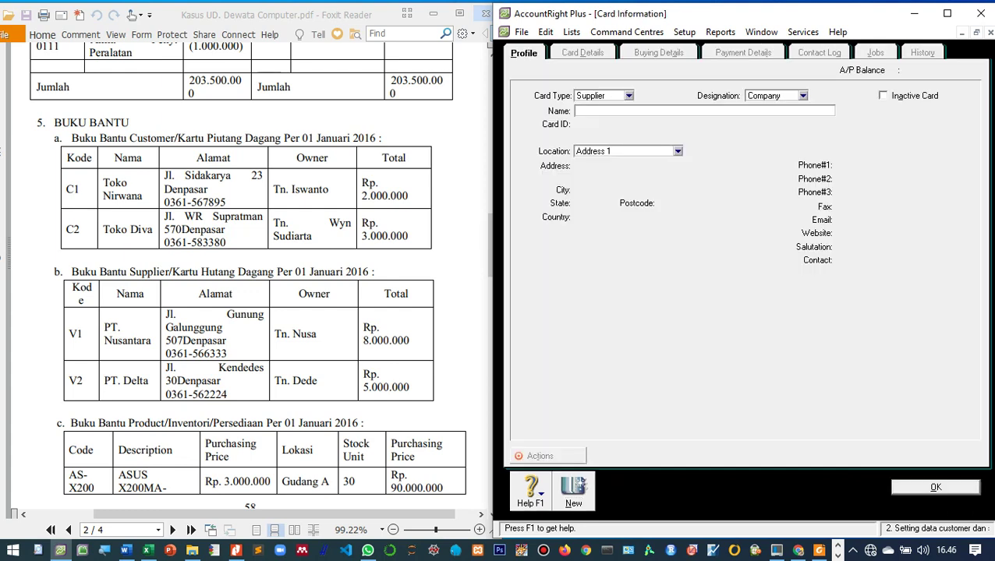
text(PT. Delta)
key(Tab)
text(V2)
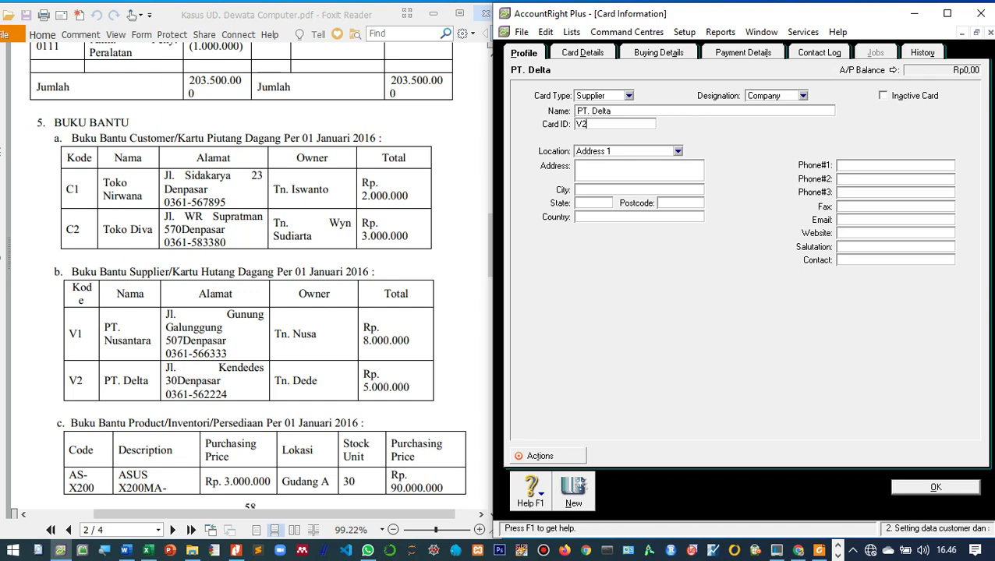
key(Tab)
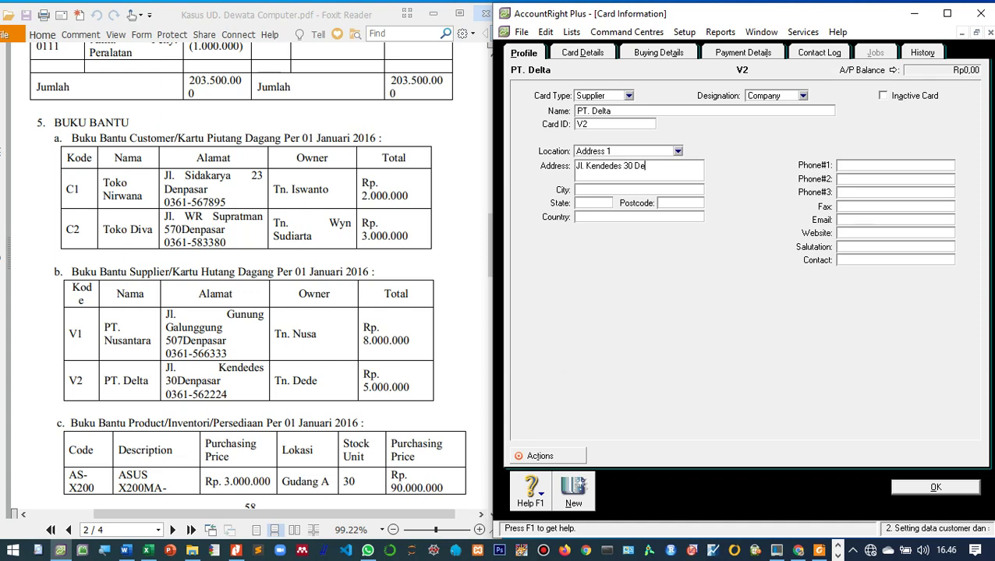
click(658, 52)
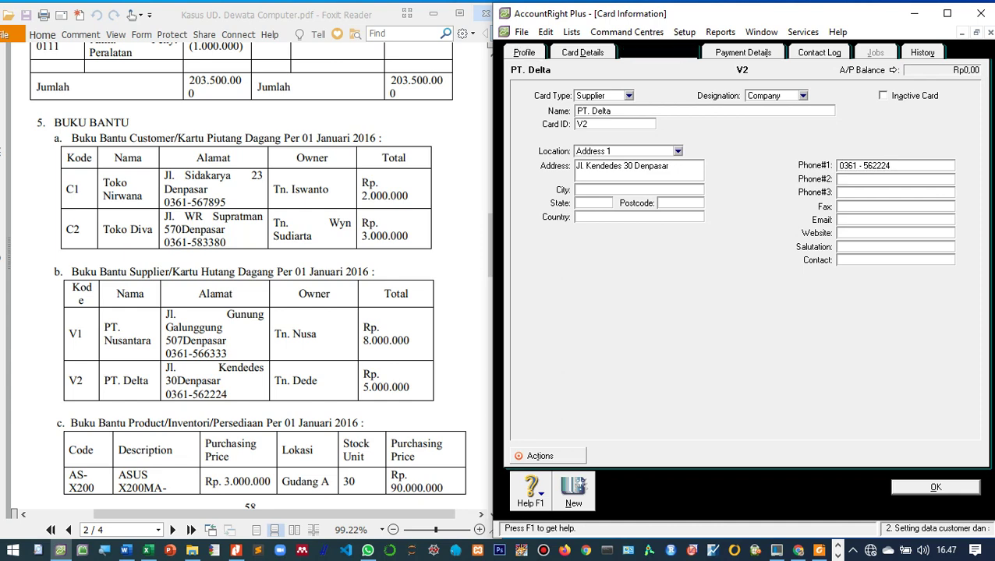
Step: Give PT. Delta the Item purchase layout, N-T freight tax code and supplier's tax code, then save the card
key(alt+Down)
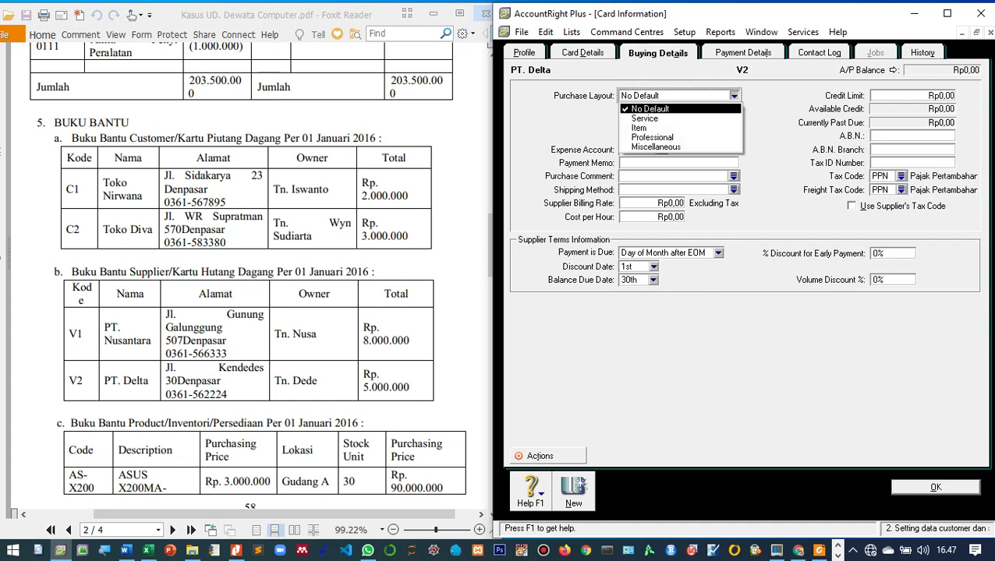
key(Down)
key(Down)
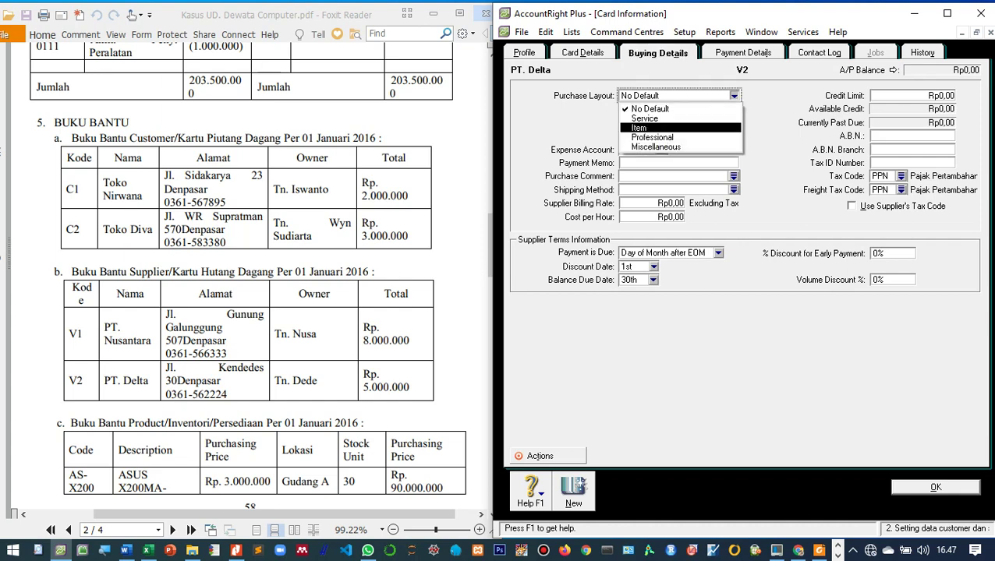
key(Escape)
key(Down)
key(Down)
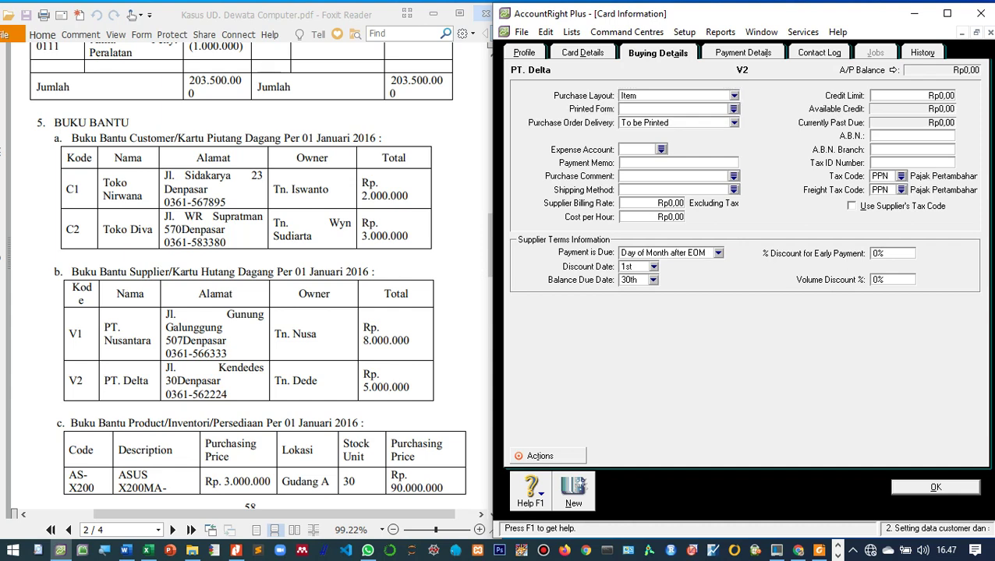
click(901, 189)
key(Return)
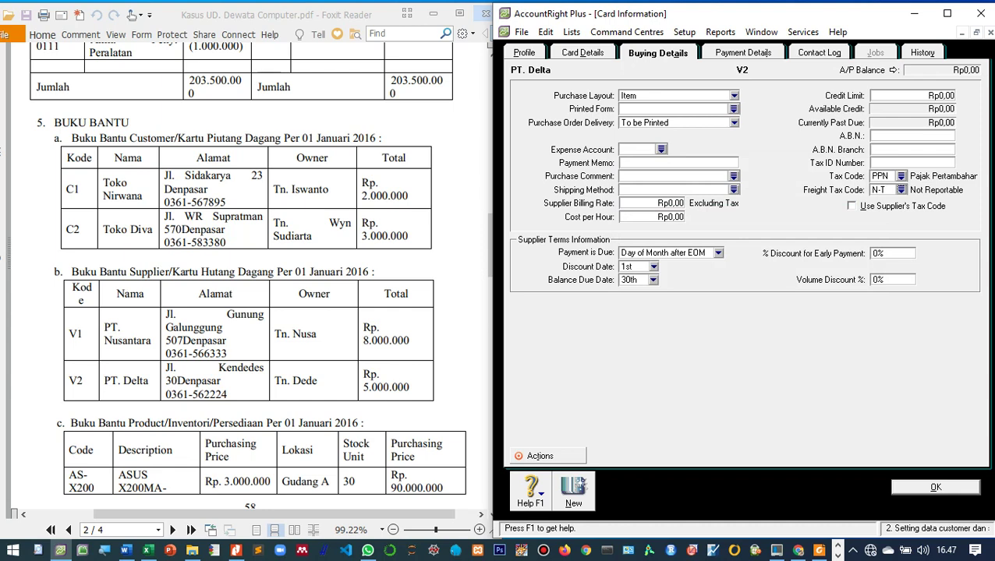
click(851, 206)
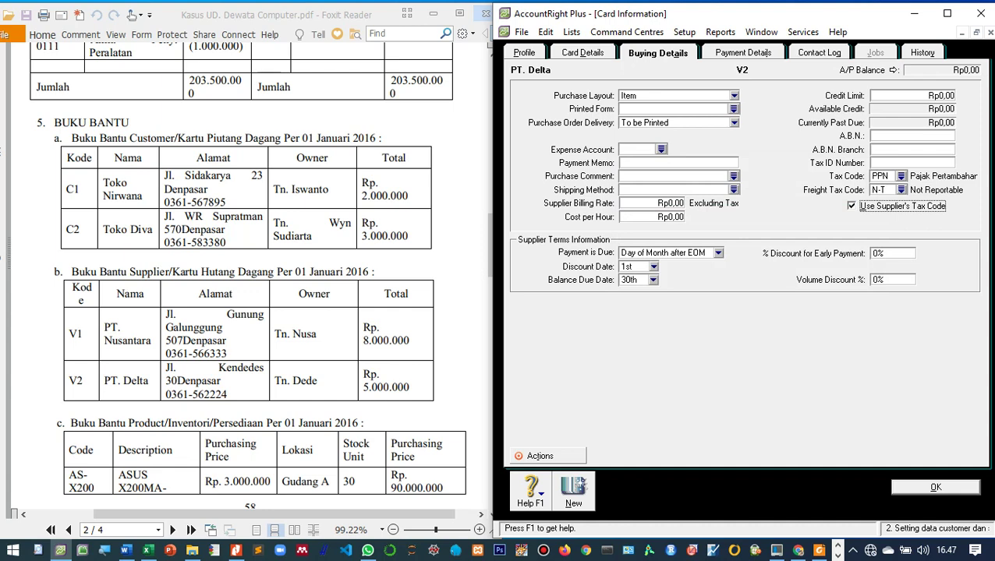
key(Return)
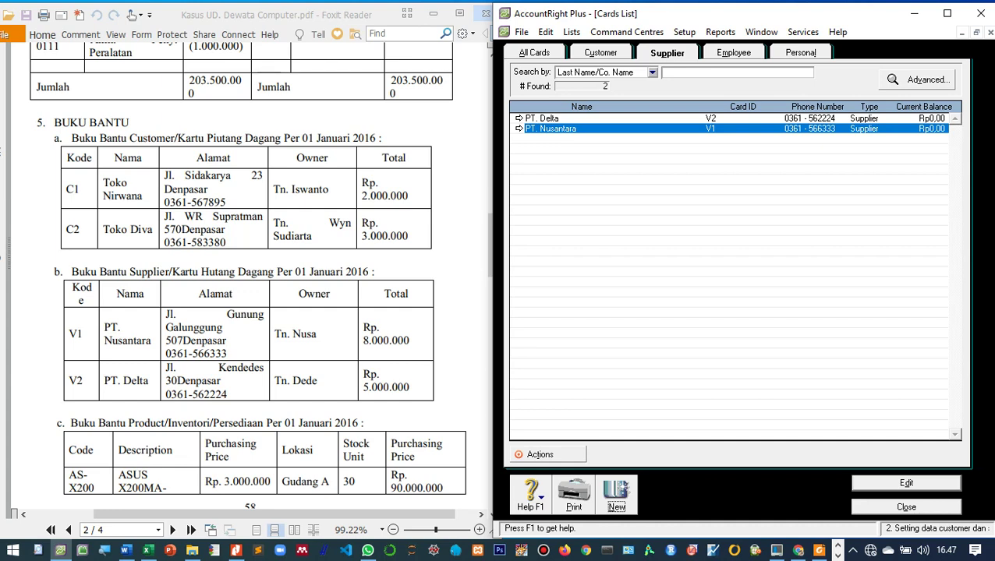
Step: Enter the owner's name as the contact on the PT. Delta supplier card and save it
double_click(546, 117)
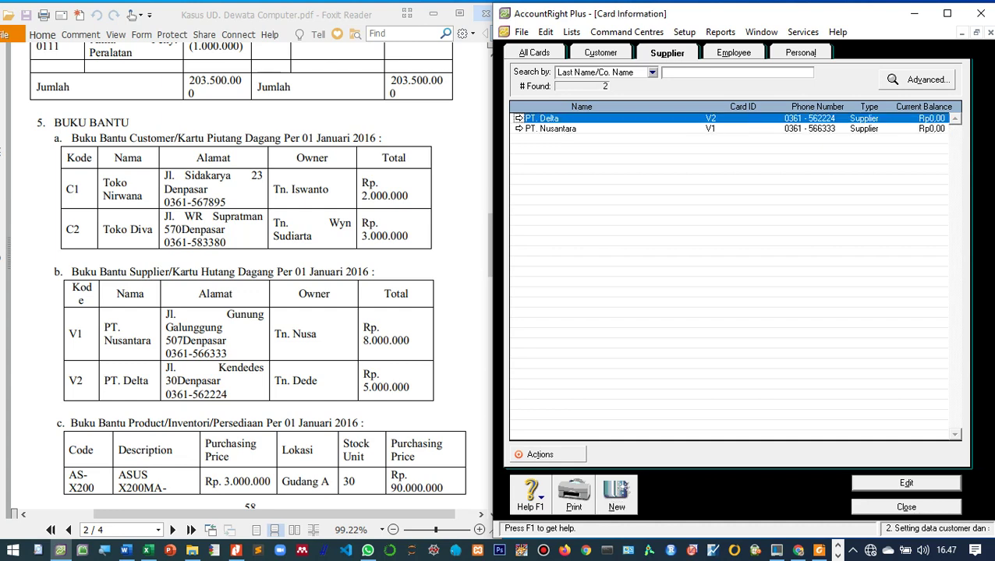
key(Escape)
key(Return)
click(610, 111)
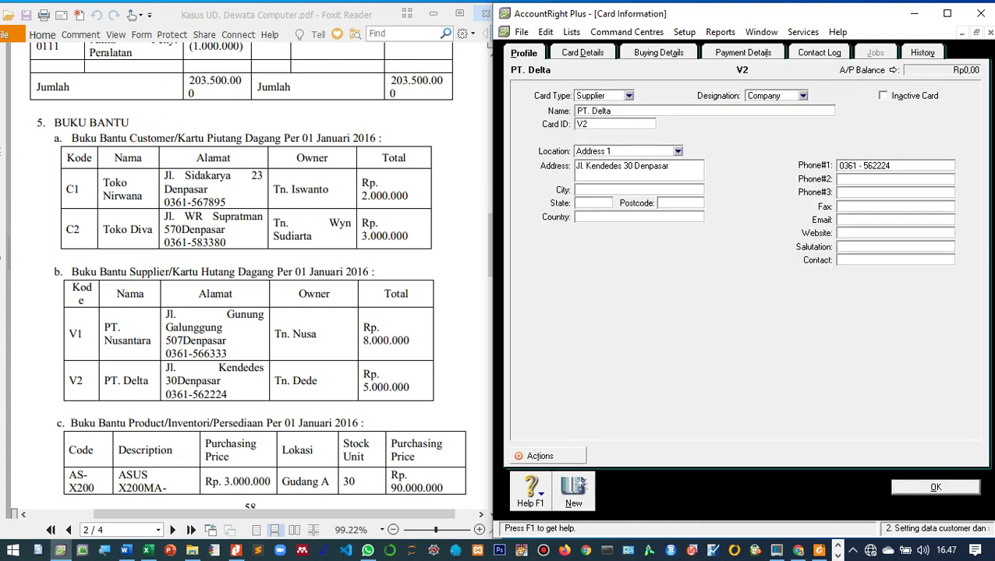
text(Tn. nl)
key(BackSpace)
text(Dede)
key(Return)
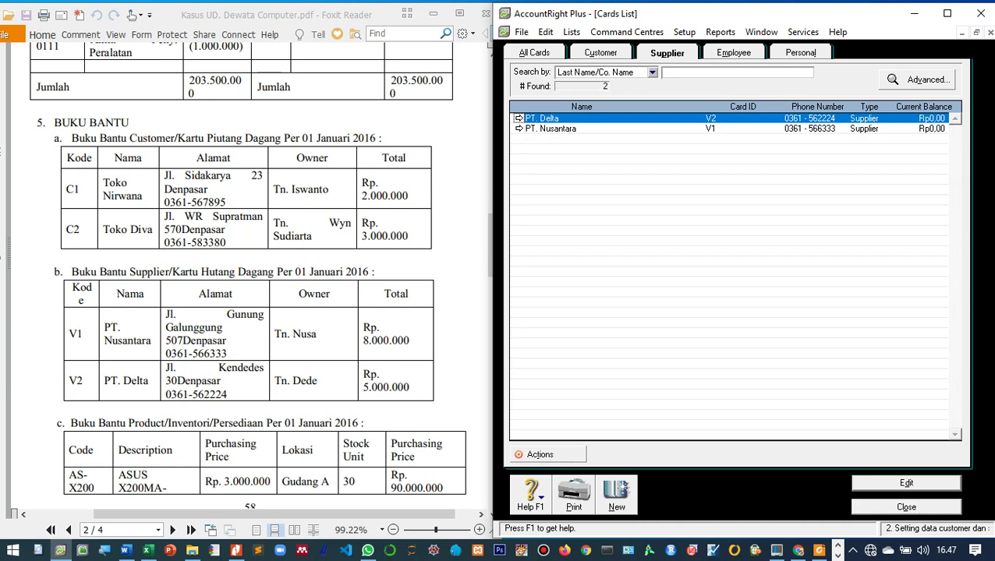
Step: Add the owner's name as the contact on the PT. Nusantara card and save it
click(553, 128)
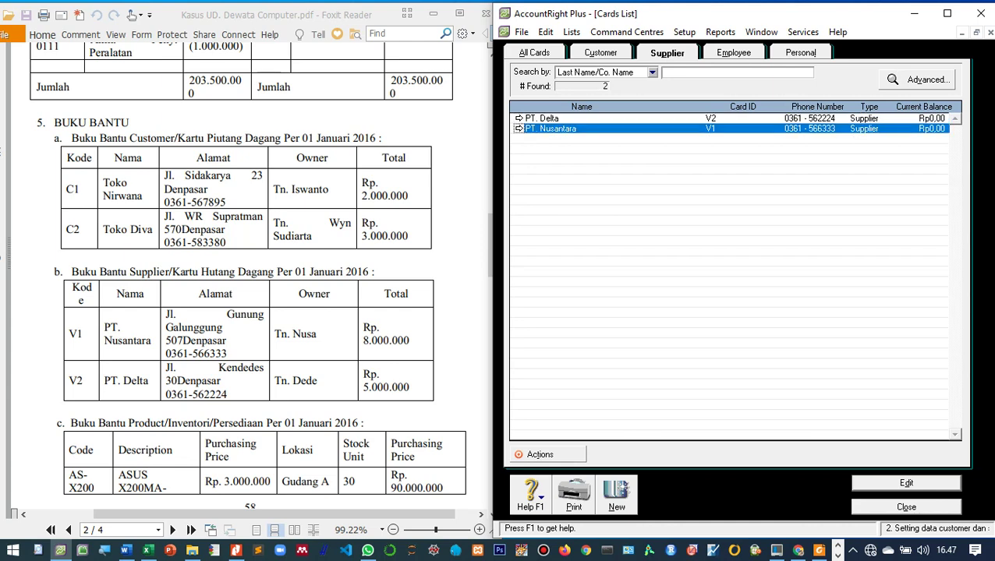
click(518, 129)
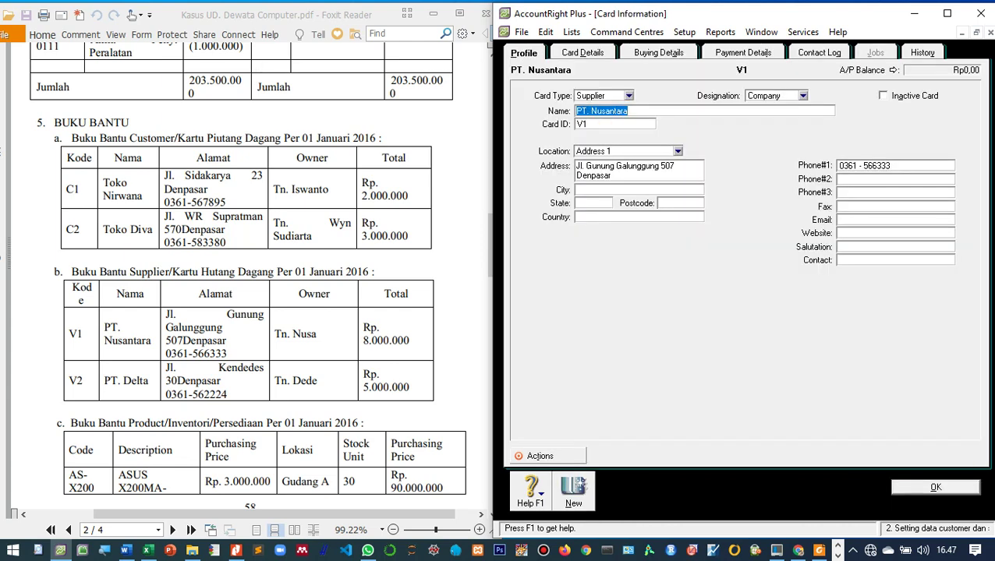
click(866, 260)
text(Tn. Nusa)
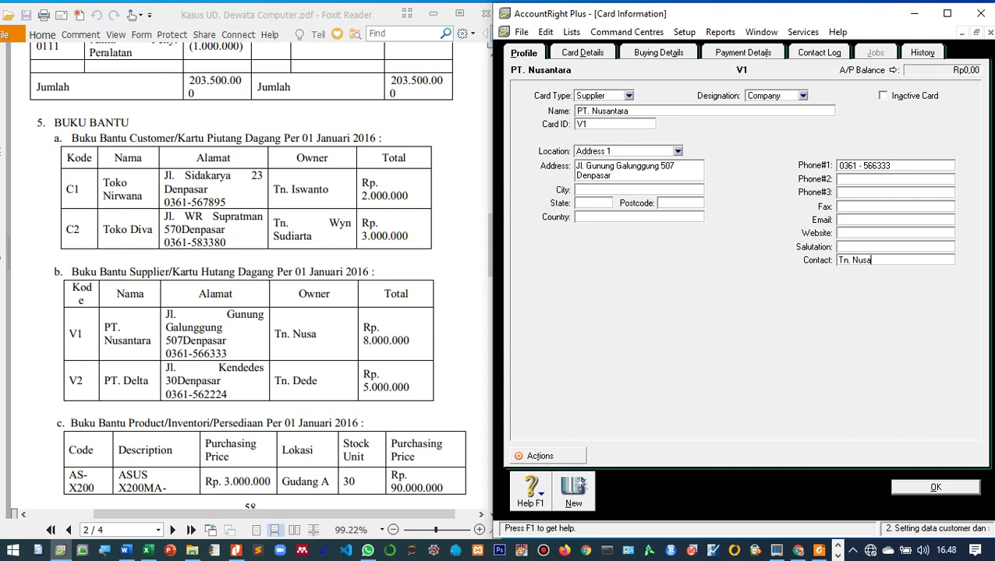
click(936, 488)
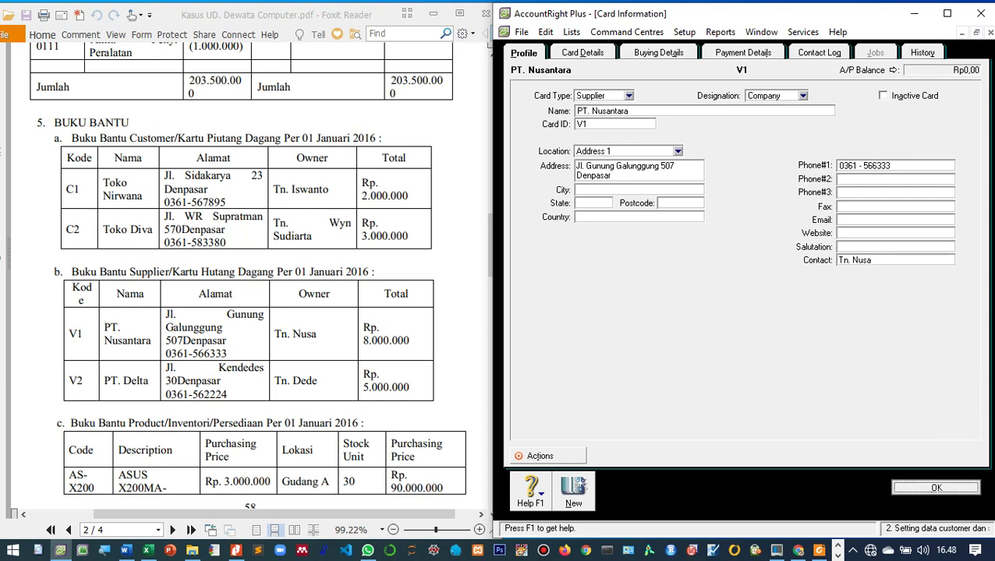
Step: Switch to the customer cards and add the owner's name as Toko Nirwana's contact
key(ctrl+shift+Tab)
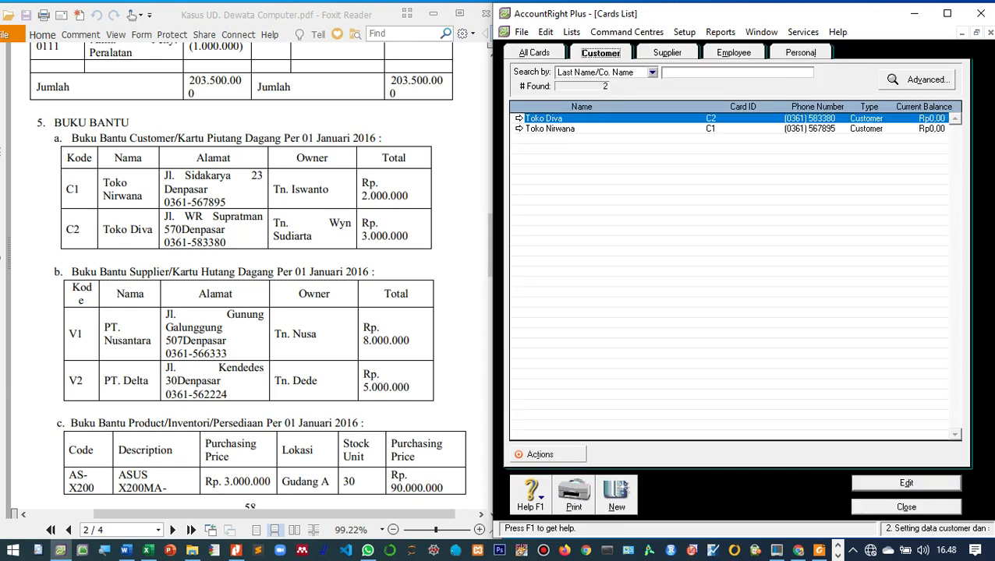
key(Down)
key(Return)
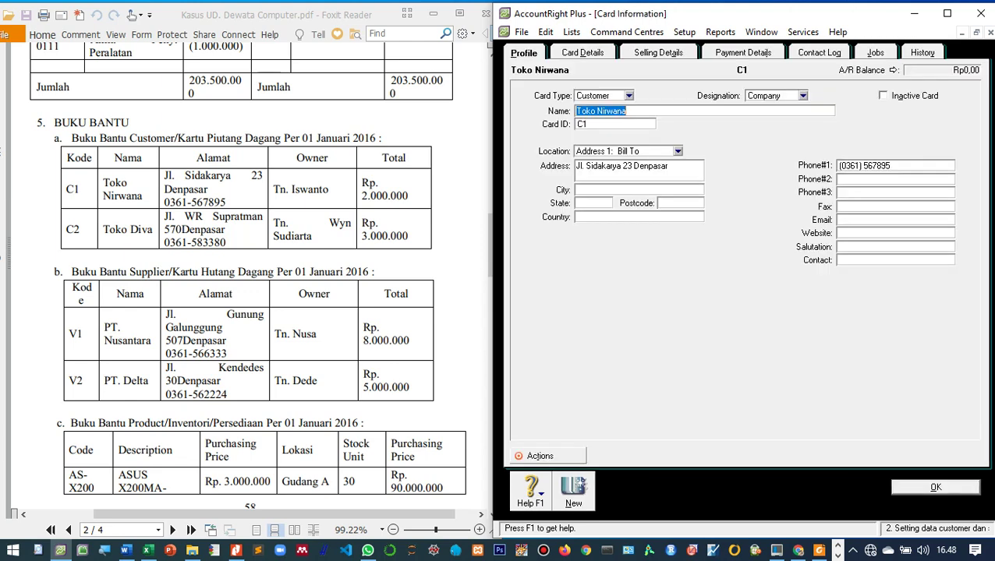
click(895, 261)
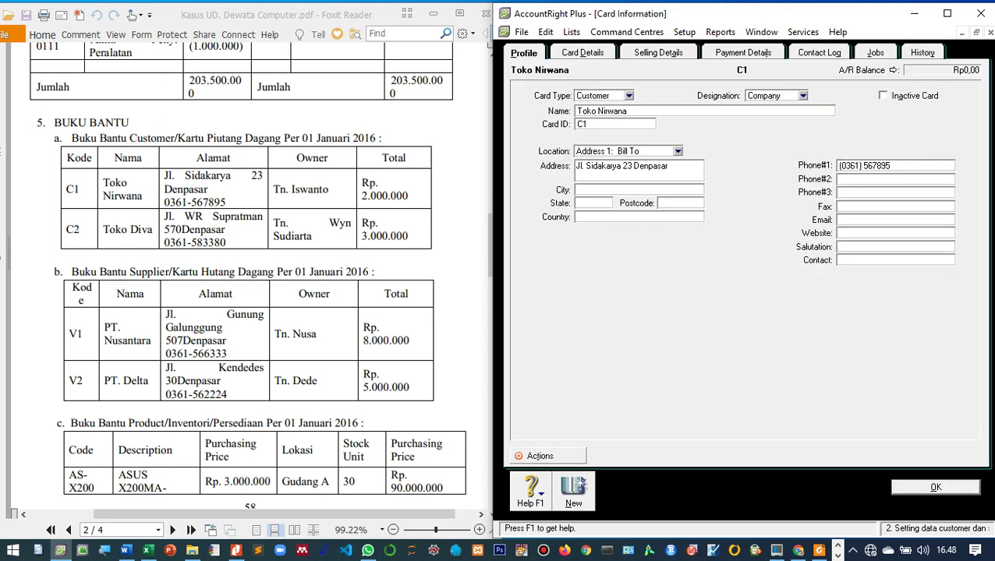
text(Tn. Iswanto)
key(Return)
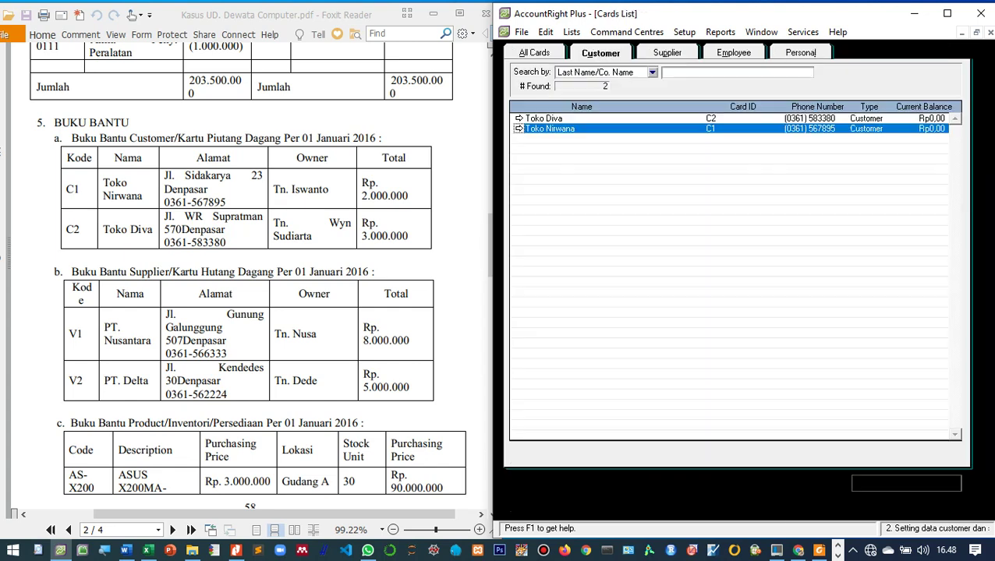
Step: Add the owner's name as Toko Diva's contact, review the supplier cards, and close the cards list
double_click(544, 118)
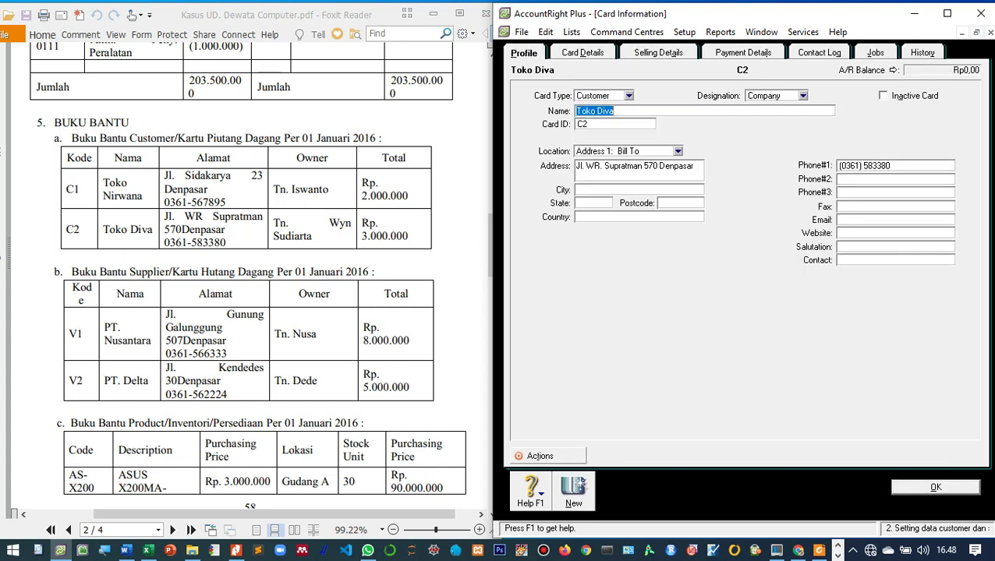
click(866, 260)
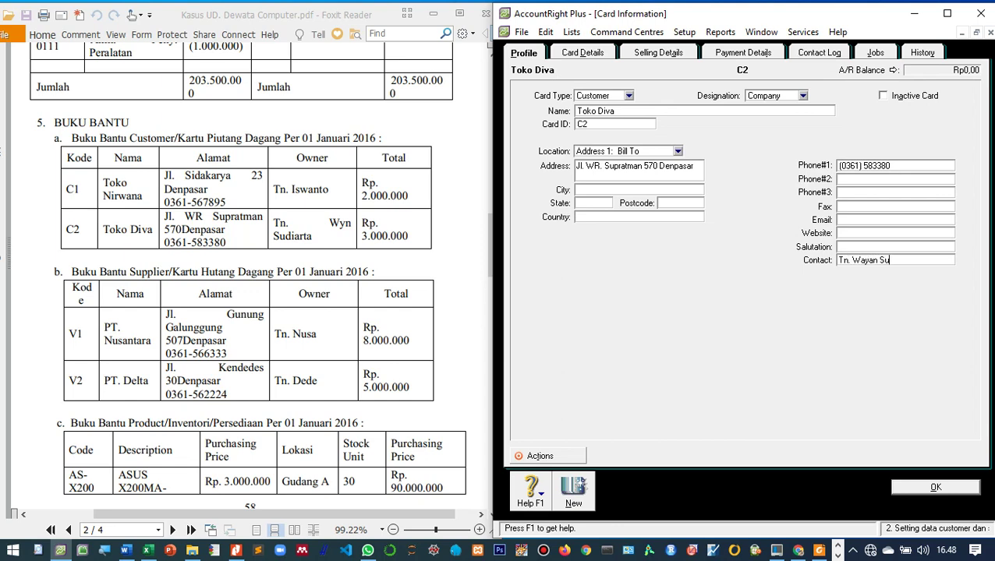
key(Return)
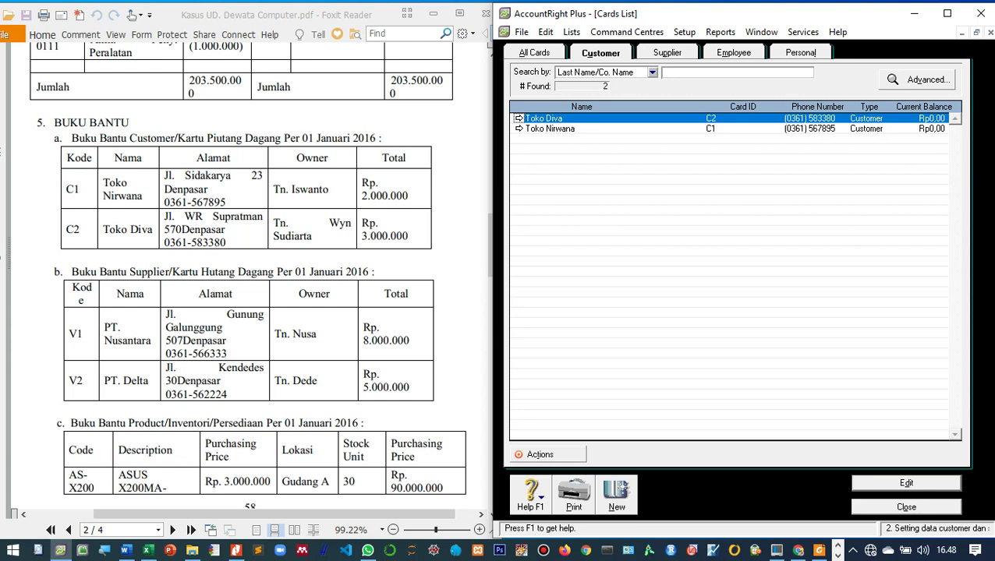
click(667, 53)
click(601, 53)
click(906, 507)
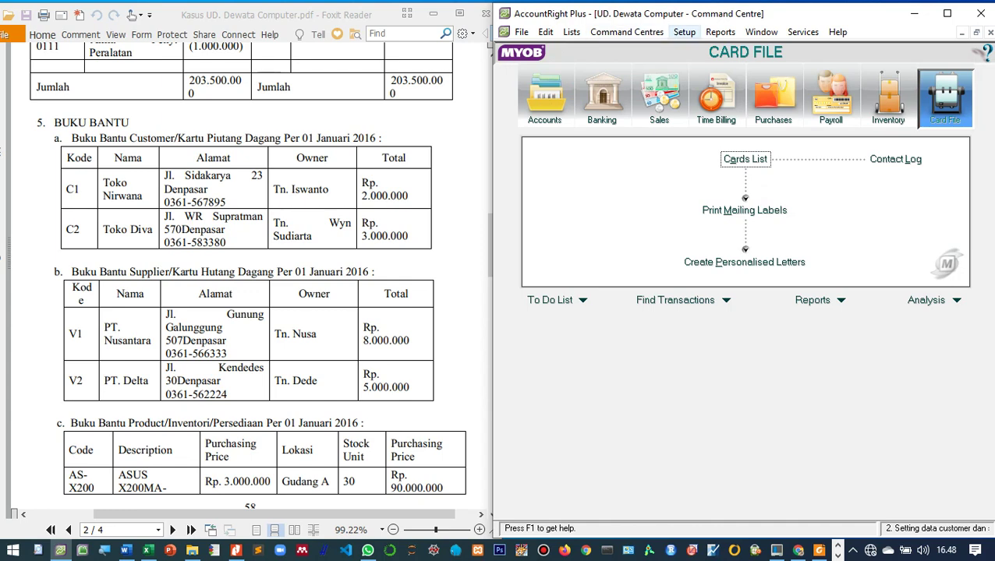
Step: Open Customer Balances from Setup > Balances and start a new historical sale with Add Sale
click(684, 32)
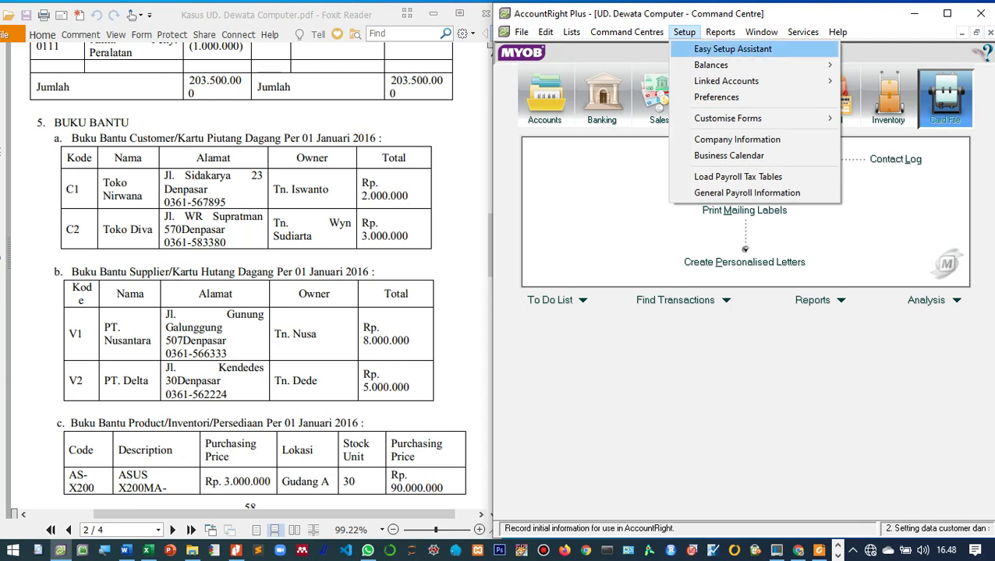
mouse_move(710, 65)
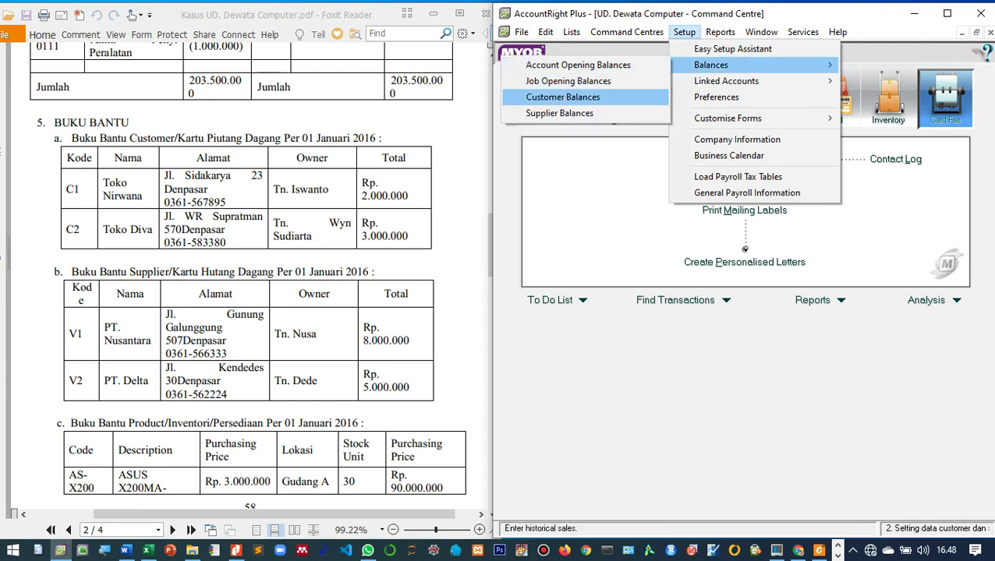
click(562, 97)
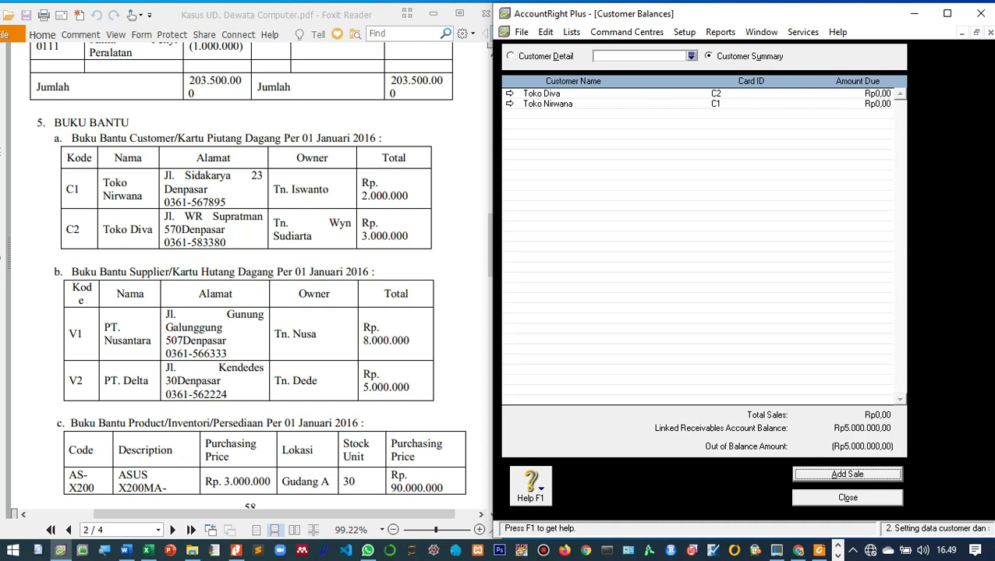
key(Return)
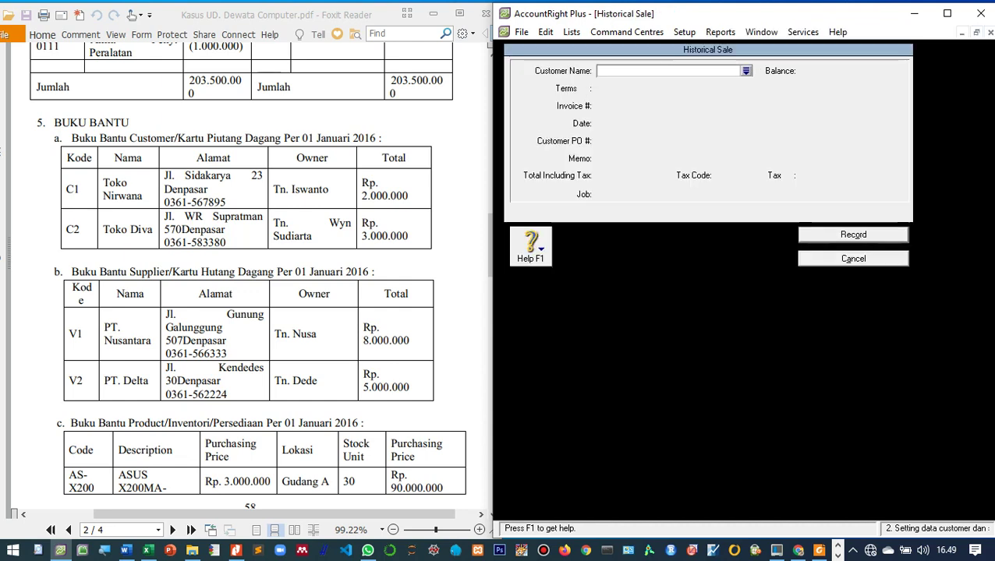
Step: Choose Toko Nirwana, date 01/01/2016, memo 'Saldo awal piutang dagang di Toko Nirwana'
key(Tab)
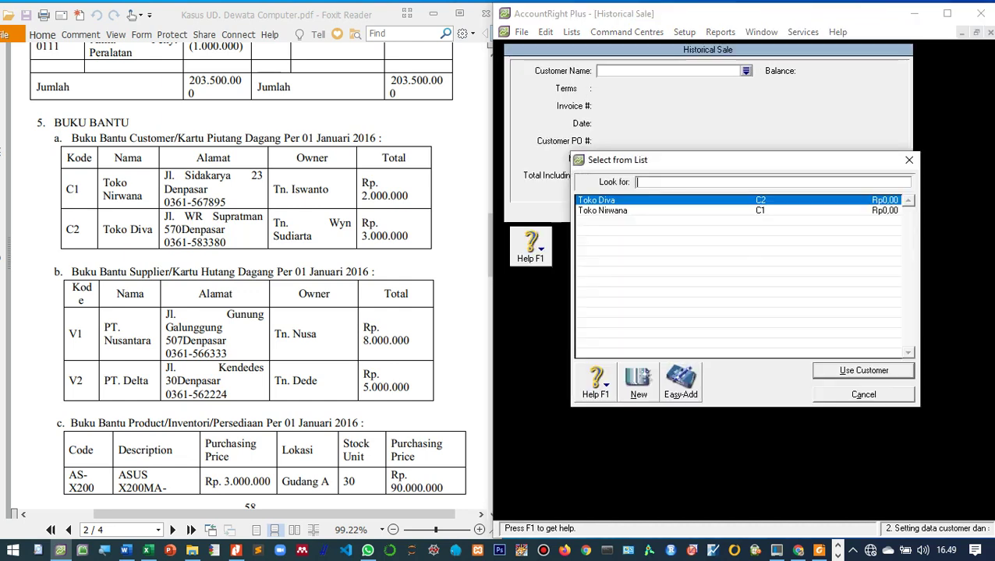
key(Down)
key(Return)
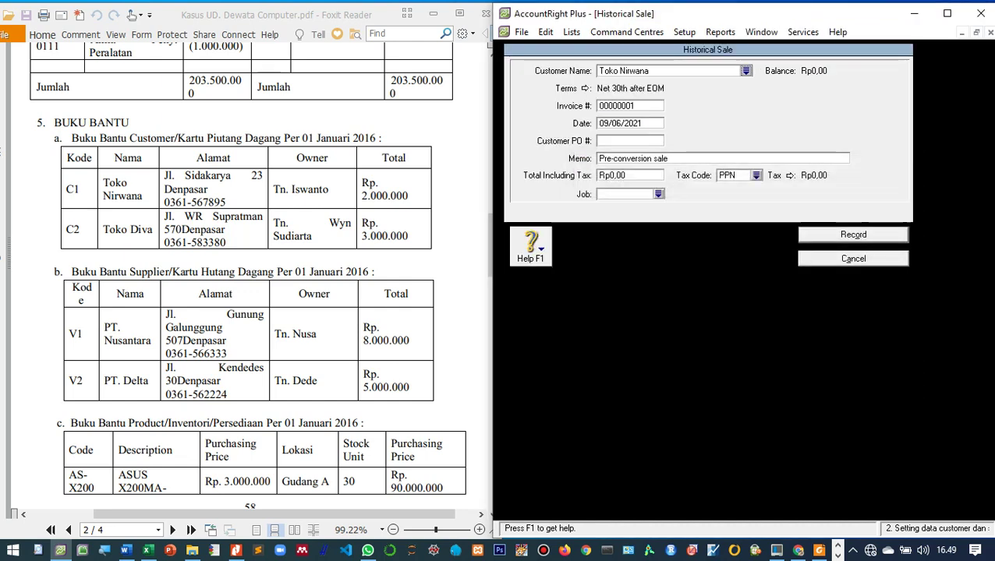
key(Tab)
key(Home)
key(shift+Right)
key(shift+Right)
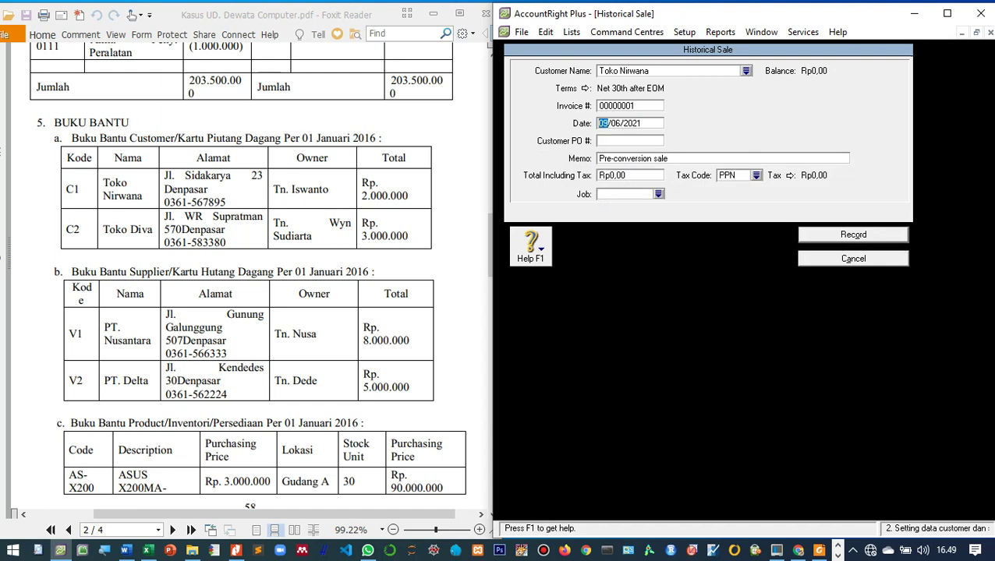
key(shift+End)
text(01/01/2016)
key(Tab)
key(Tab)
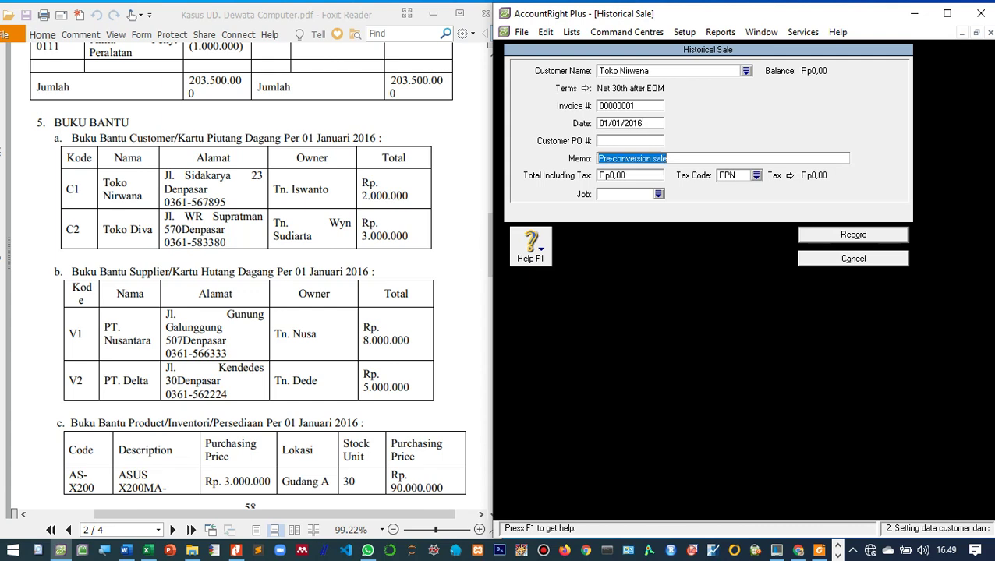
text(Saldo )
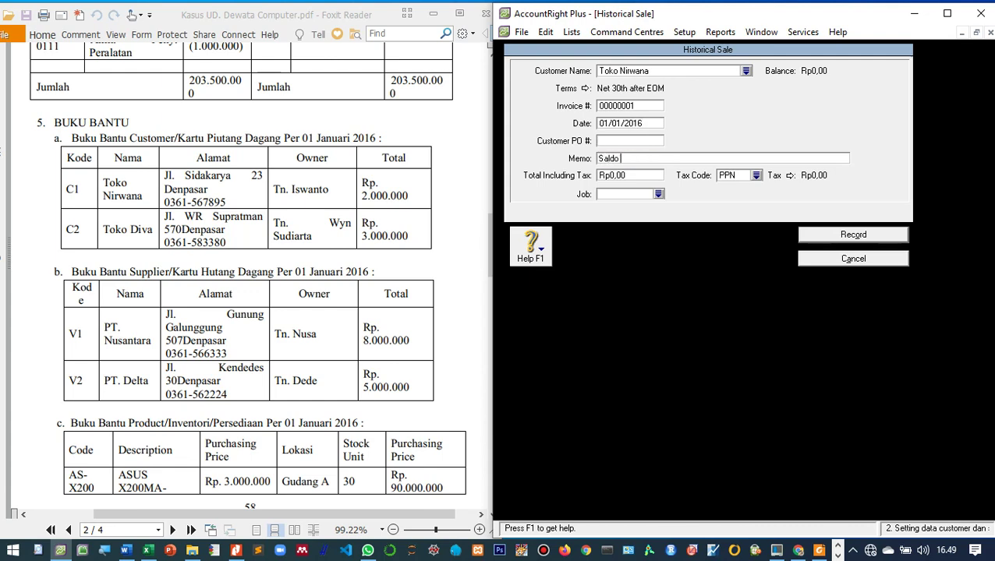
text(awal piutang dagang di Toko )
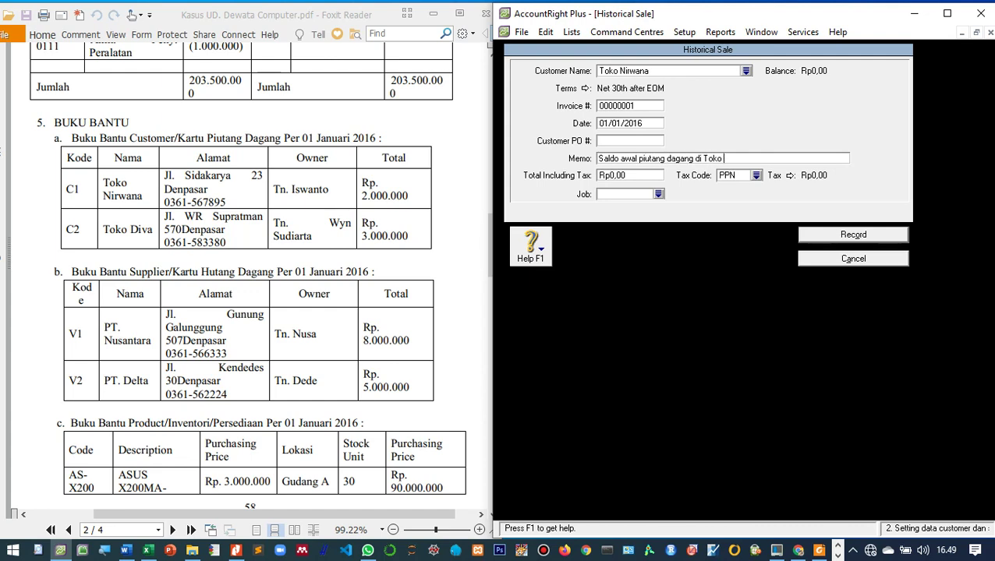
text(Nirwana)
Step: Enter a 2.000.000 total with tax code N-T and record the historical sale
key(Tab)
text(2)
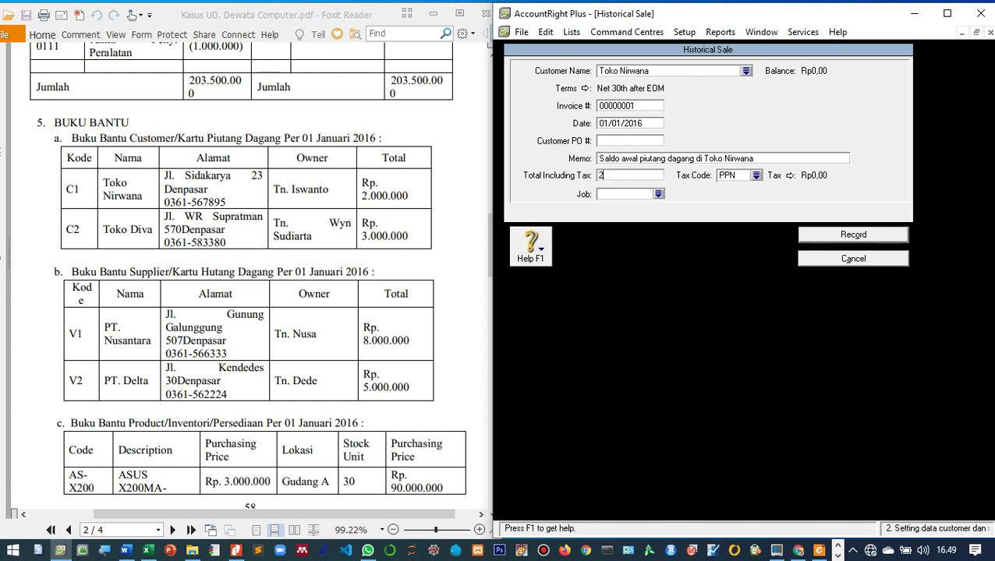
text(.000.00000)
key(Tab)
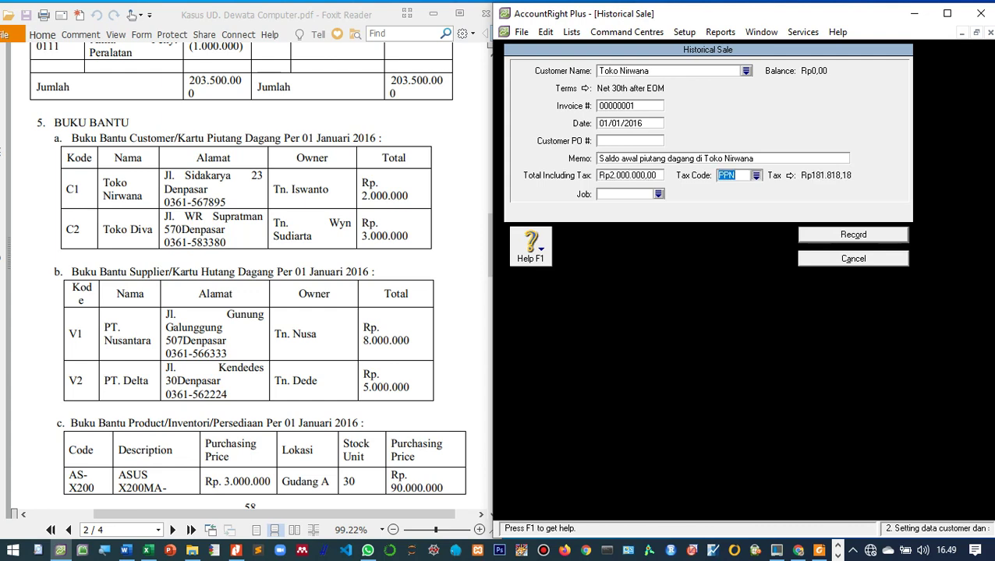
key(space)
key(Up)
key(Return)
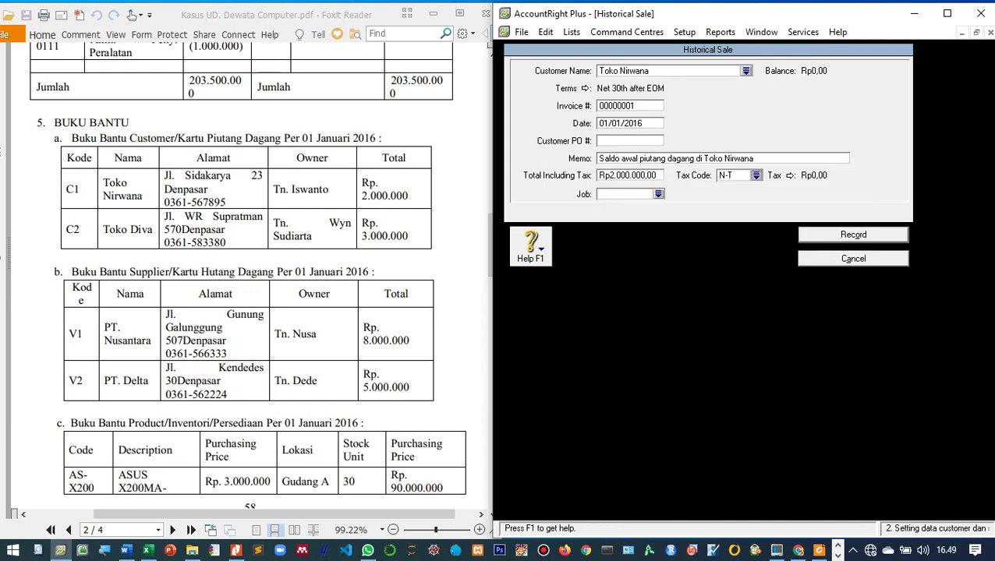
key(Return)
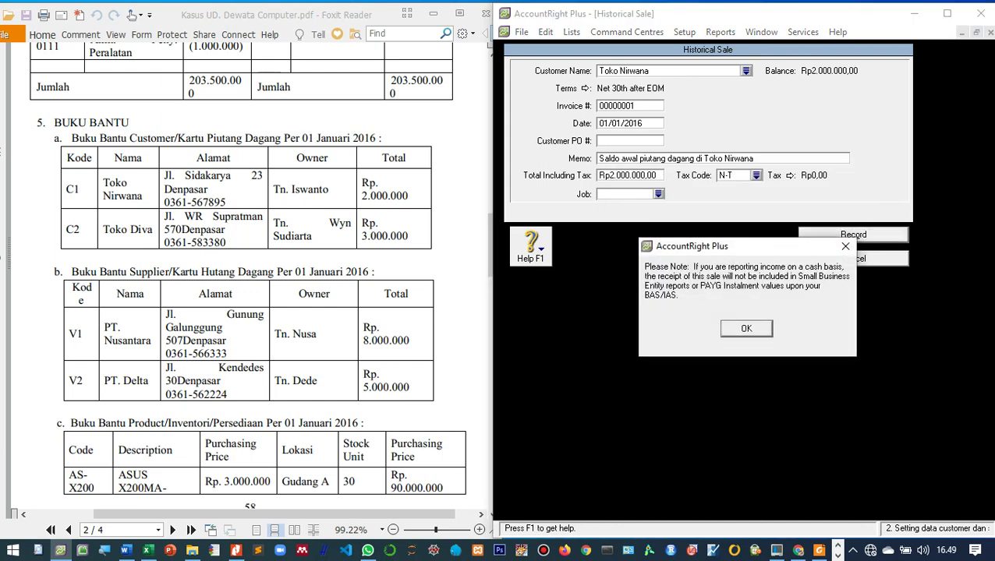
key(Return)
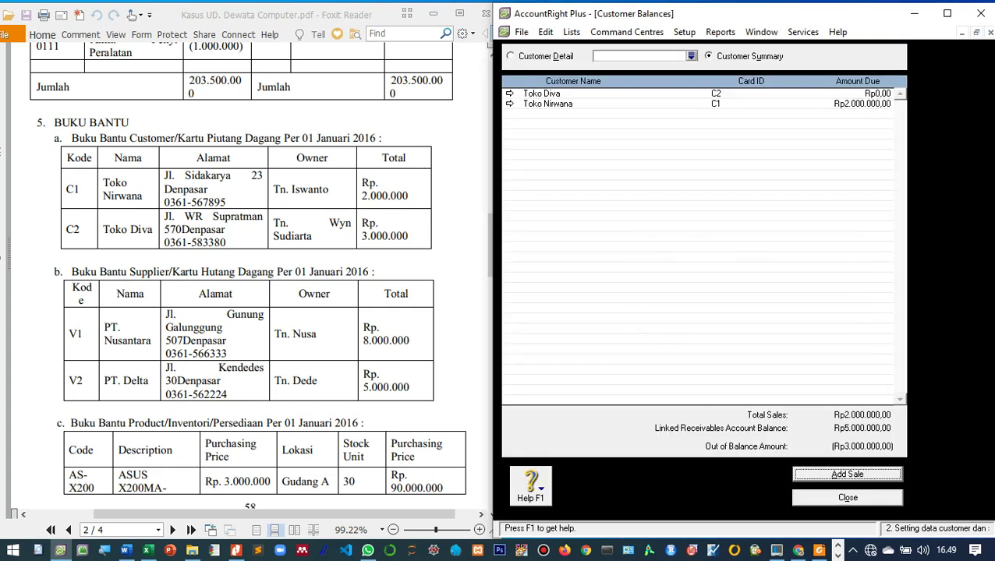
Step: Start a historical sale for Toko Diva dated 01/01/2016, memo 'Saldo awal piutang dagang di Toko Diva'
key(Return)
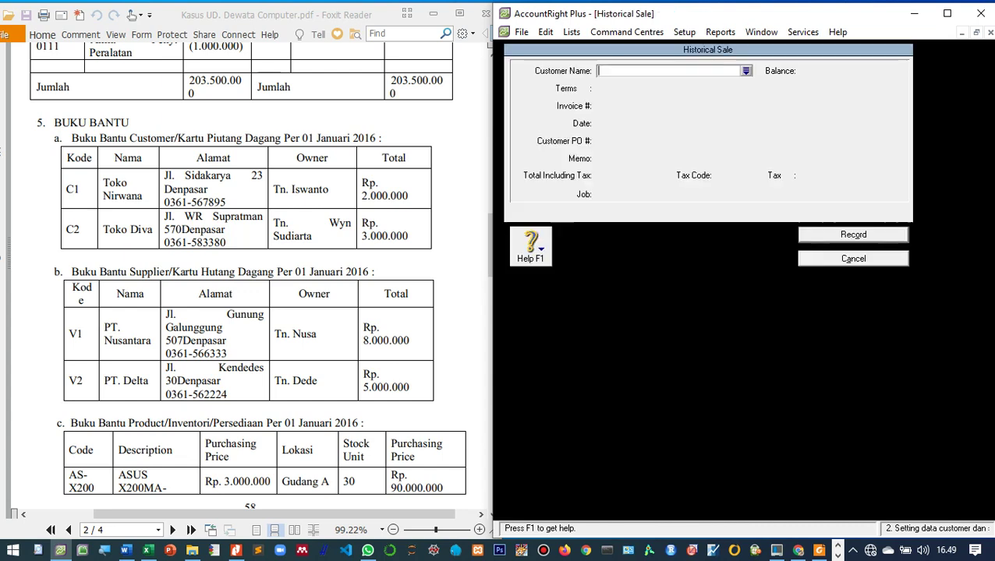
key(Return)
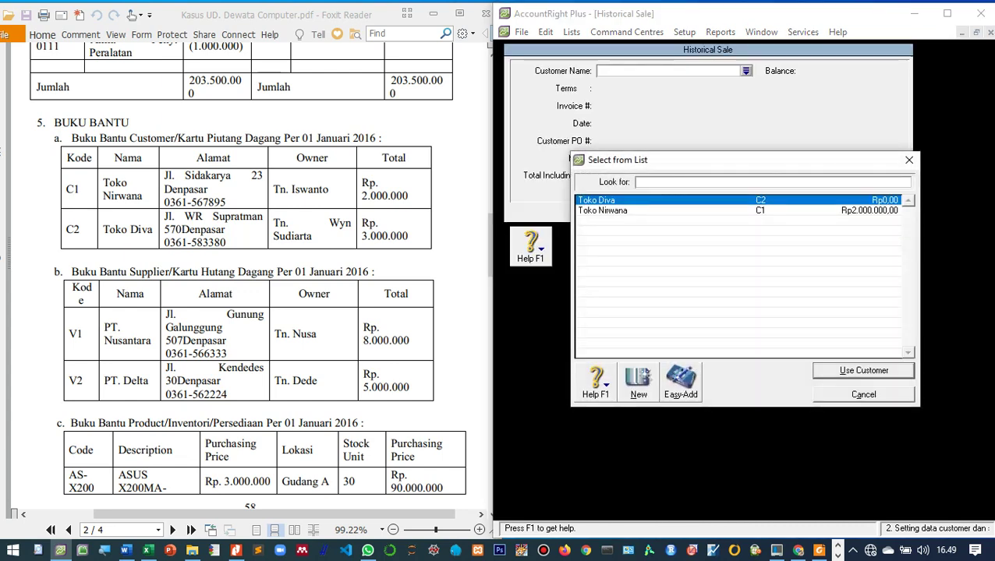
key(Return)
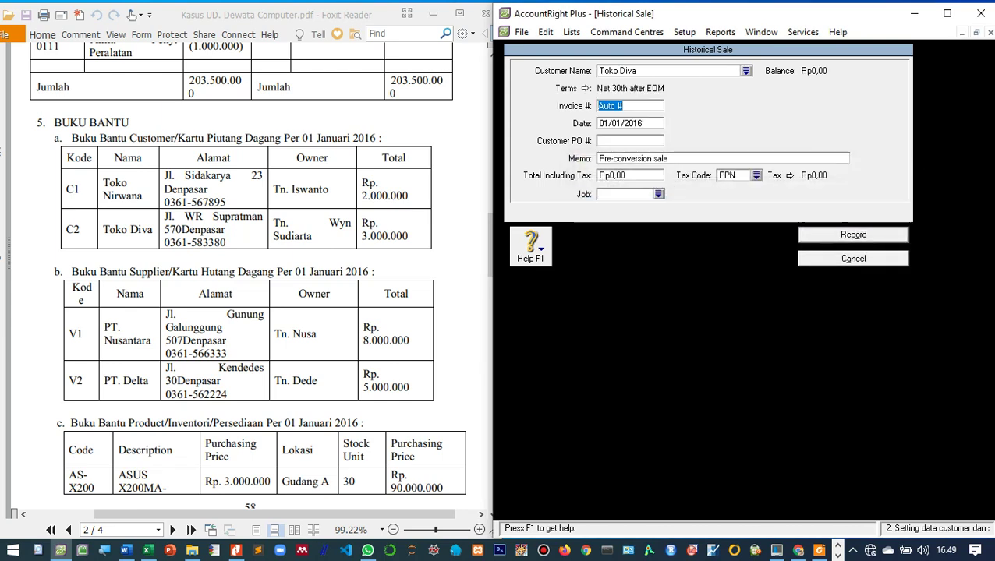
key(Tab)
text(01/01/2016)
key(Tab)
key(Tab)
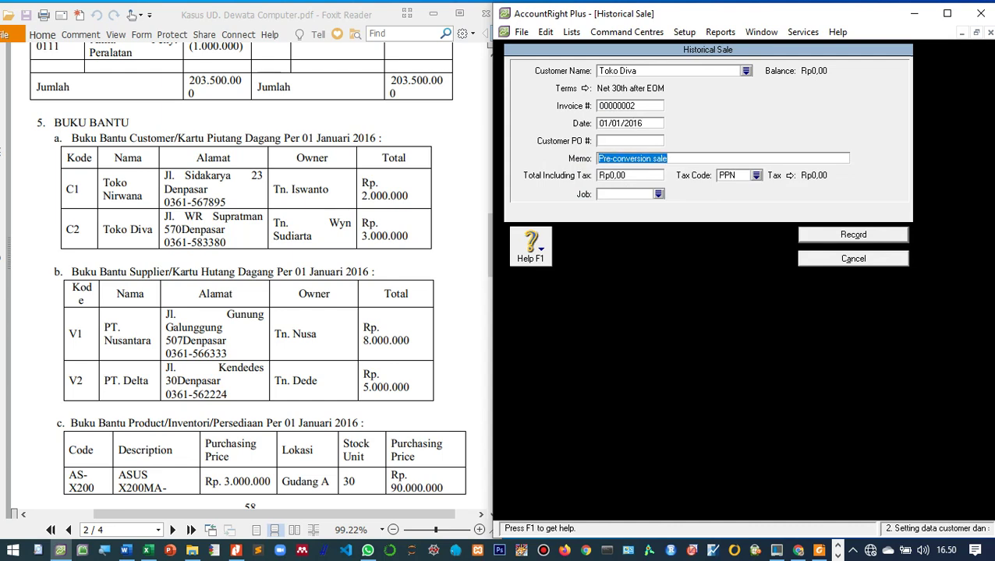
text(Saldo aw)
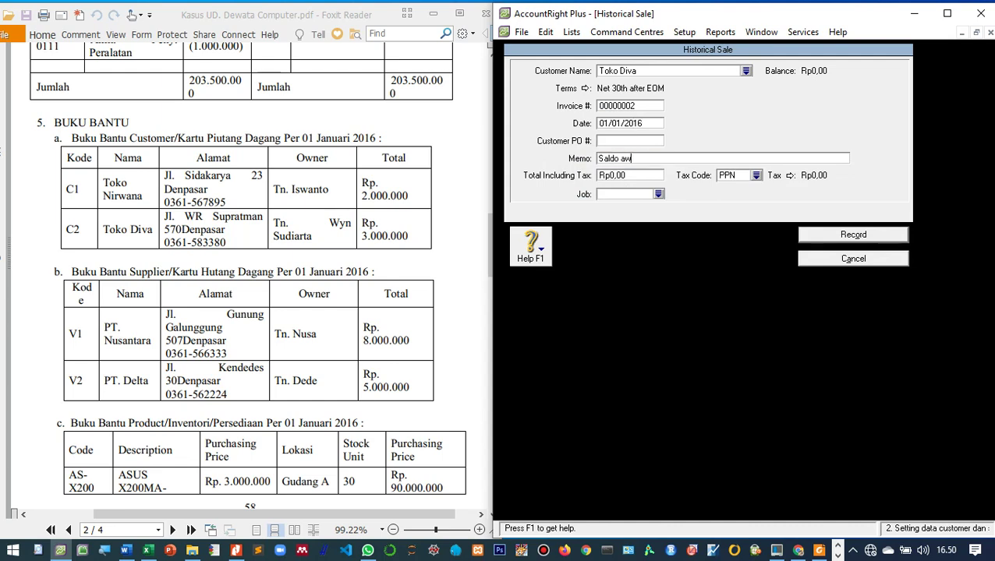
text(al piutang dagang di Toko )
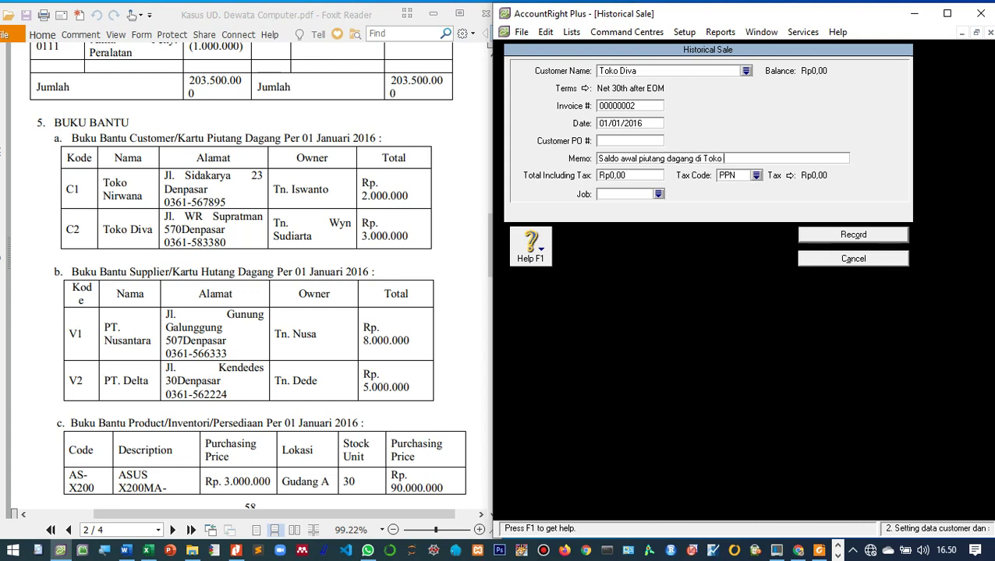
text(Diva)
Step: Enter the 3.000.000 total with tax code N-T, record the sale, and dismiss both notices
key(Tab)
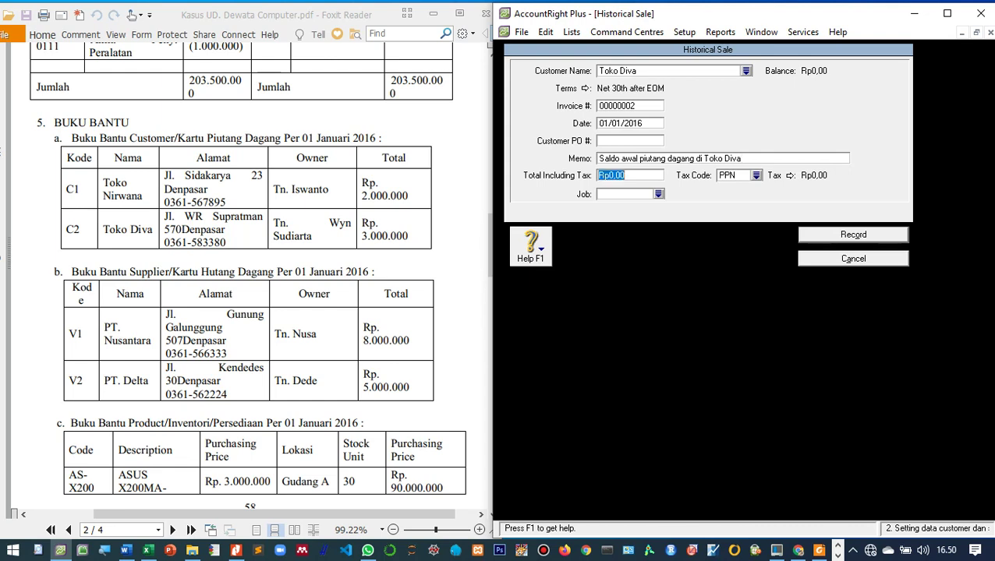
text(3000000)
key(Tab)
click(756, 175)
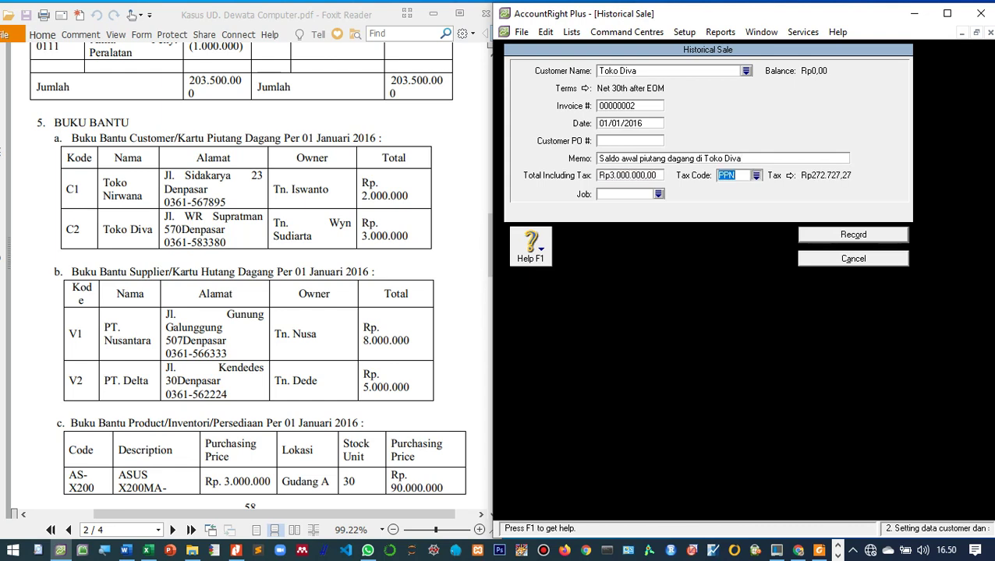
key(Up)
key(Return)
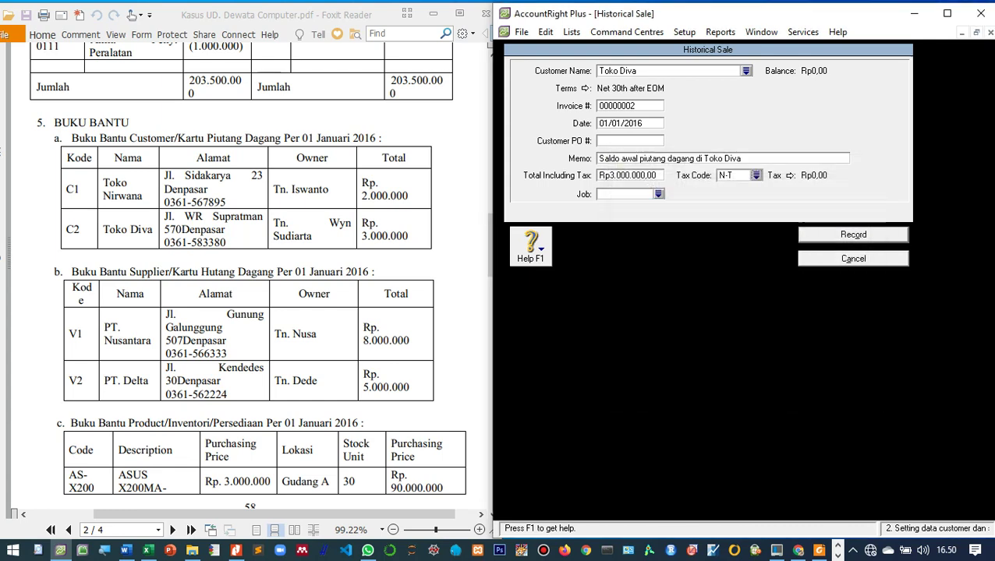
click(853, 235)
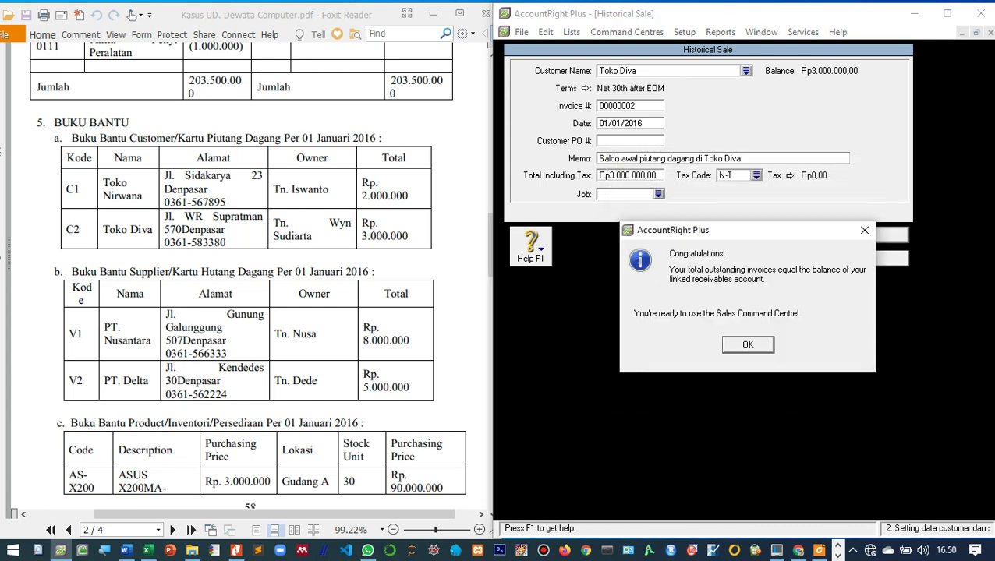
click(746, 343)
key(Return)
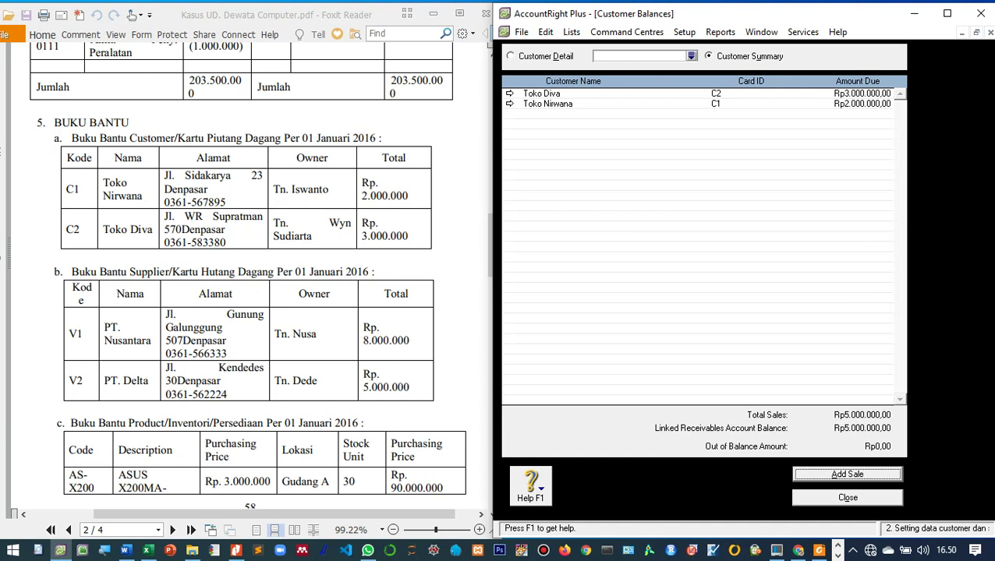
Step: Close Customer Balances and start a new historical purchase from Supplier Balances
key(Escape)
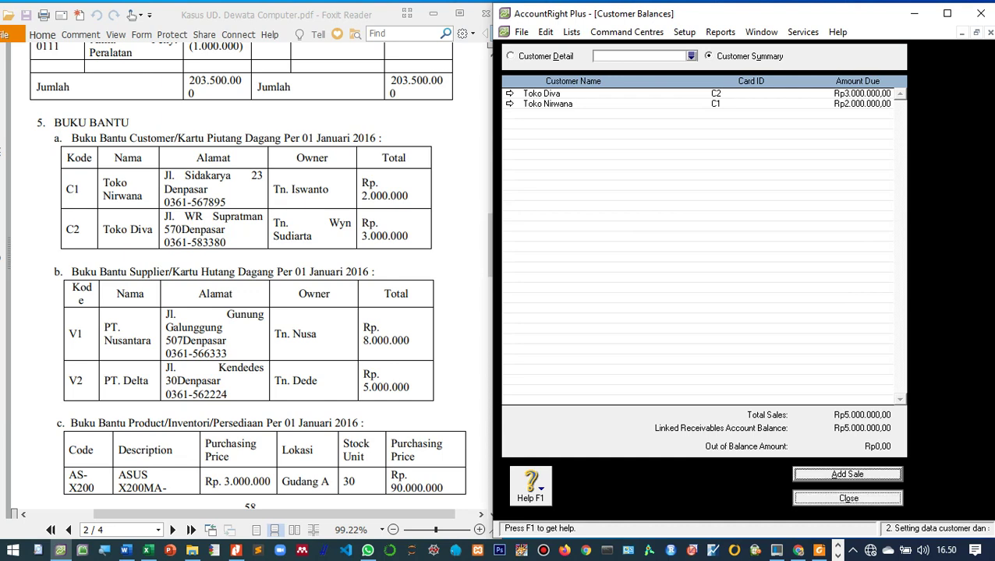
click(684, 32)
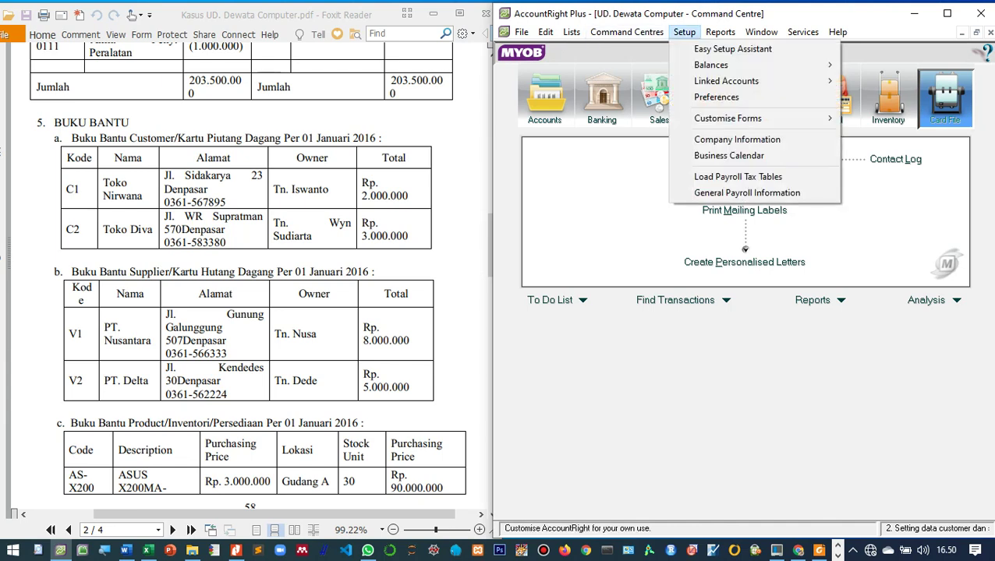
mouse_move(710, 65)
key(Return)
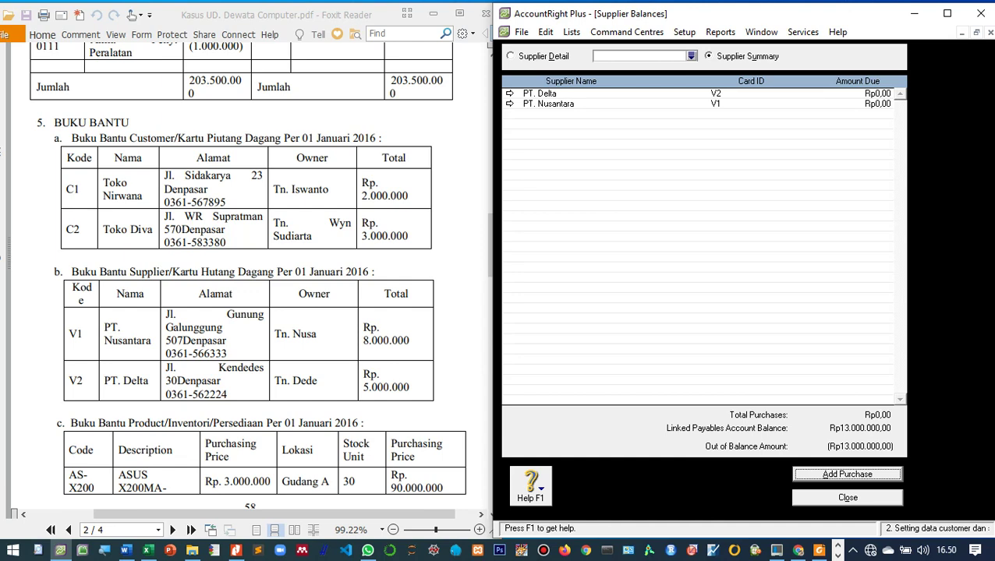
key(Return)
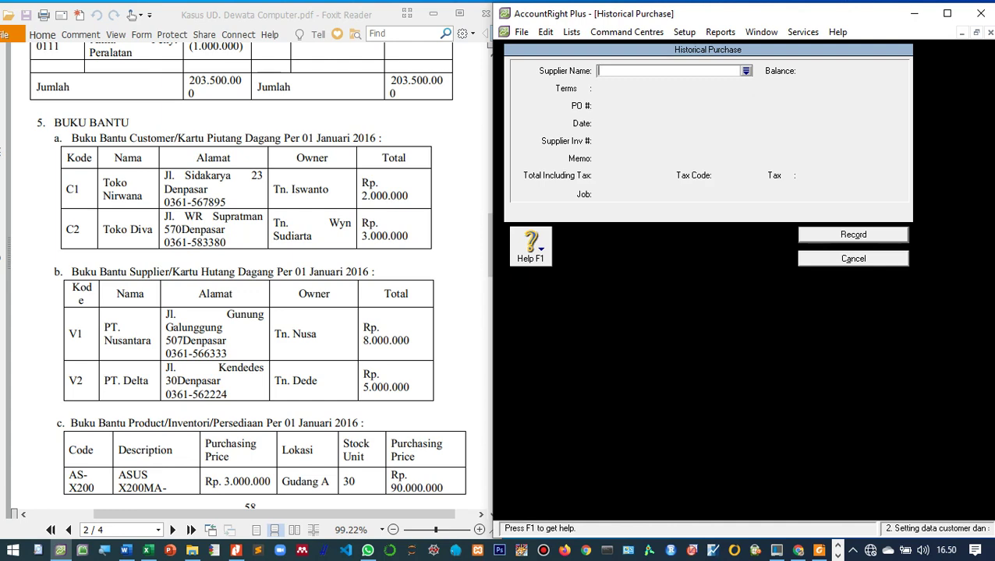
Step: Choose PT. Nusantara, date 01/01/2016, memo 'Saldo awal utang dagang di PT. Nusantara'
key(Tab)
key(Down)
key(Return)
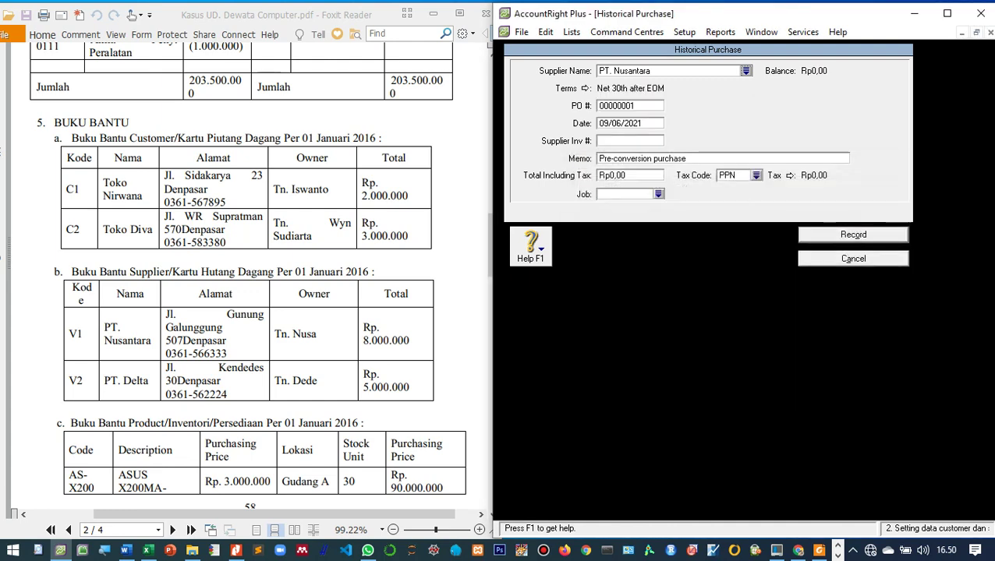
key(Tab)
text(01/01/2016)
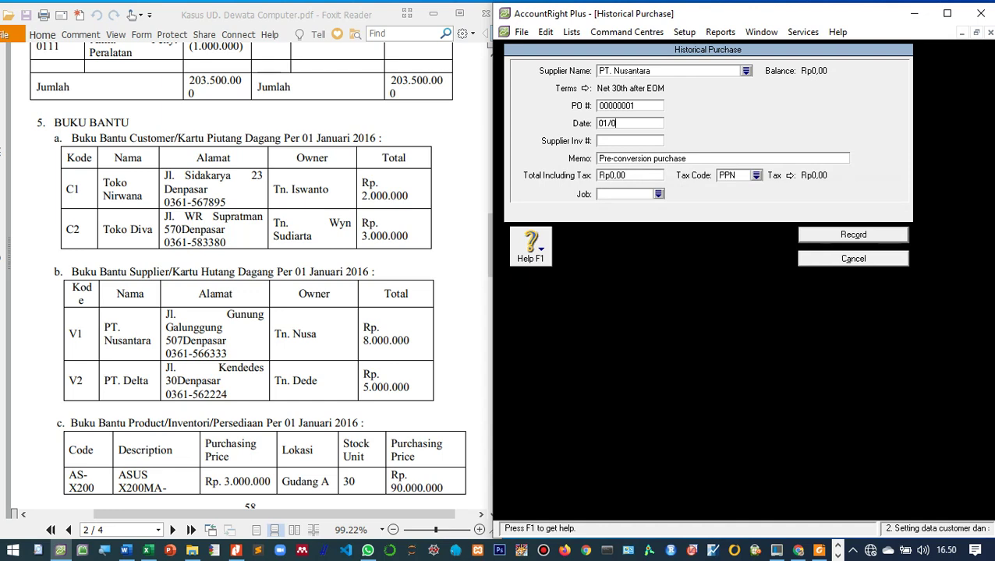
key(Tab)
key(Tab)
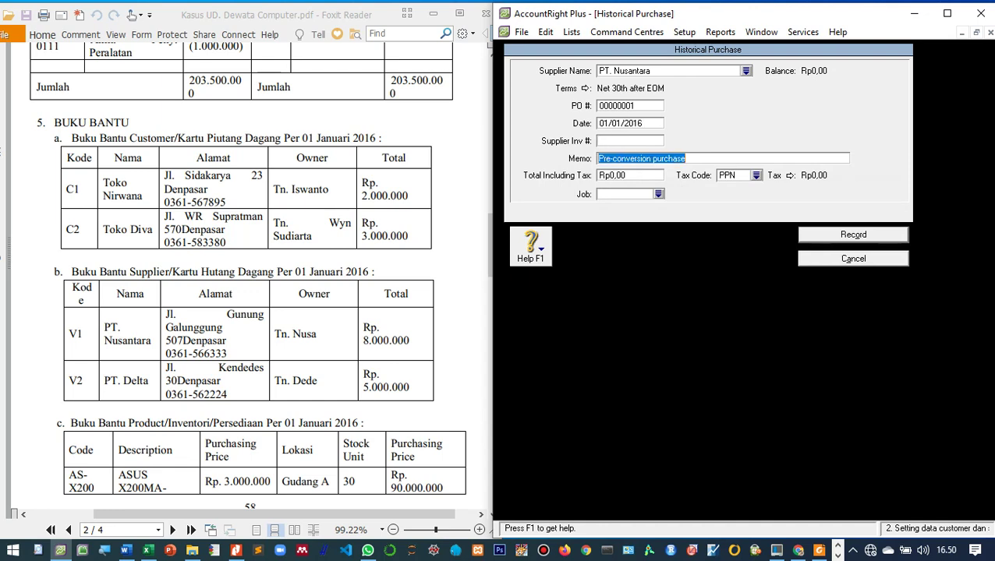
text(Saldo a)
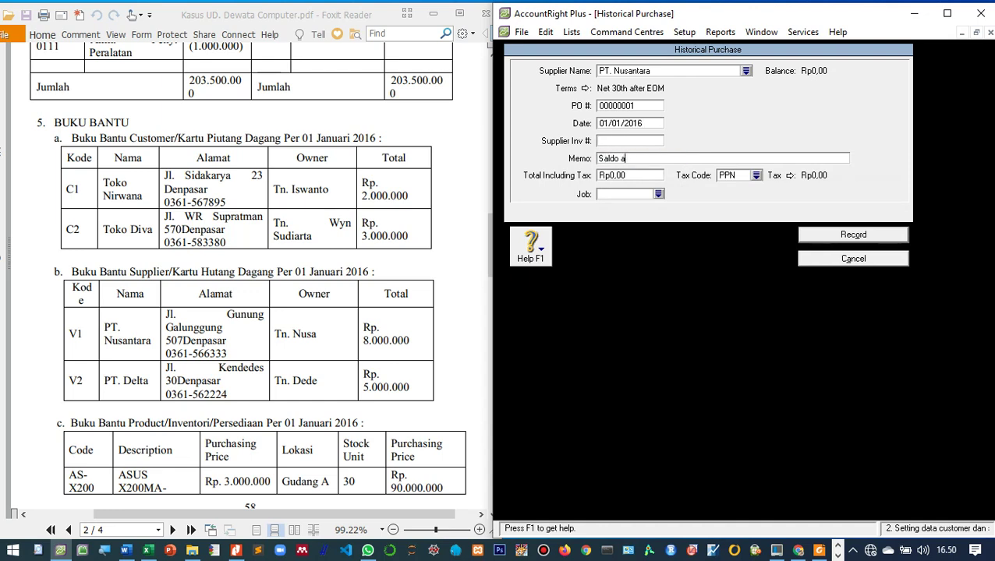
text(wal utang dagang di PT. Nus)
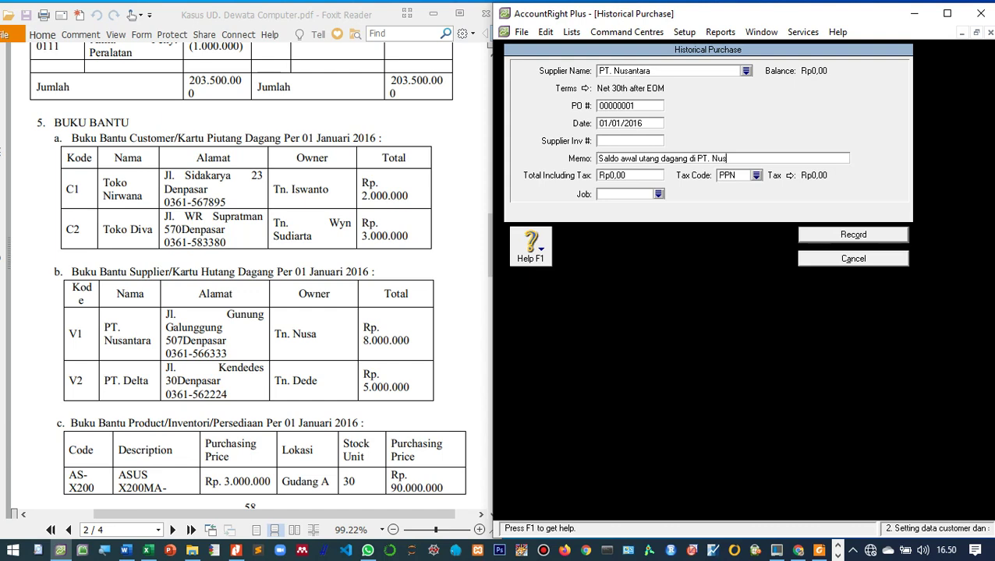
text(antara)
Step: Enter an 8000000 total with tax code N-T and record the purchase
key(Tab)
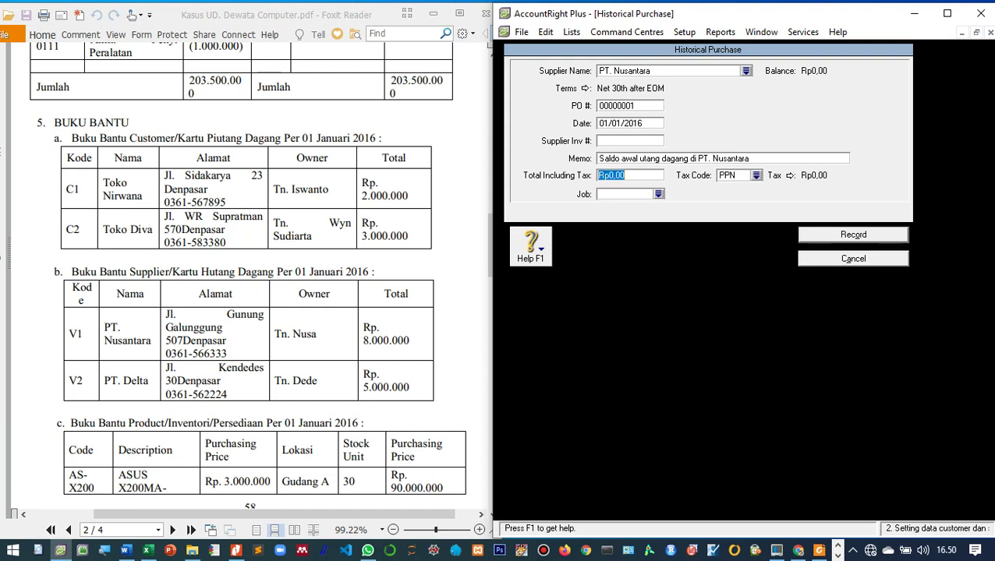
text(8000000)
key(Tab)
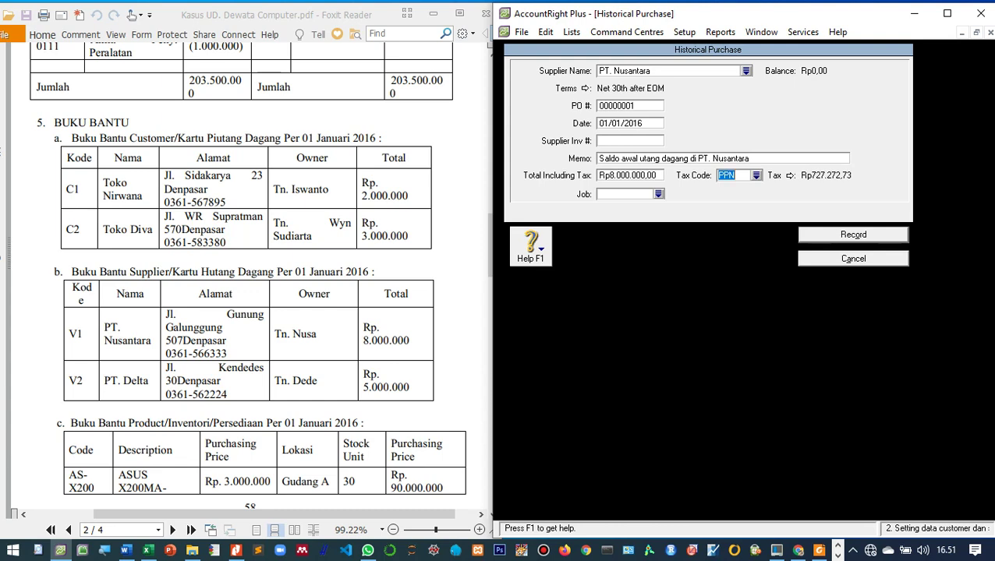
key(Return)
key(Return)
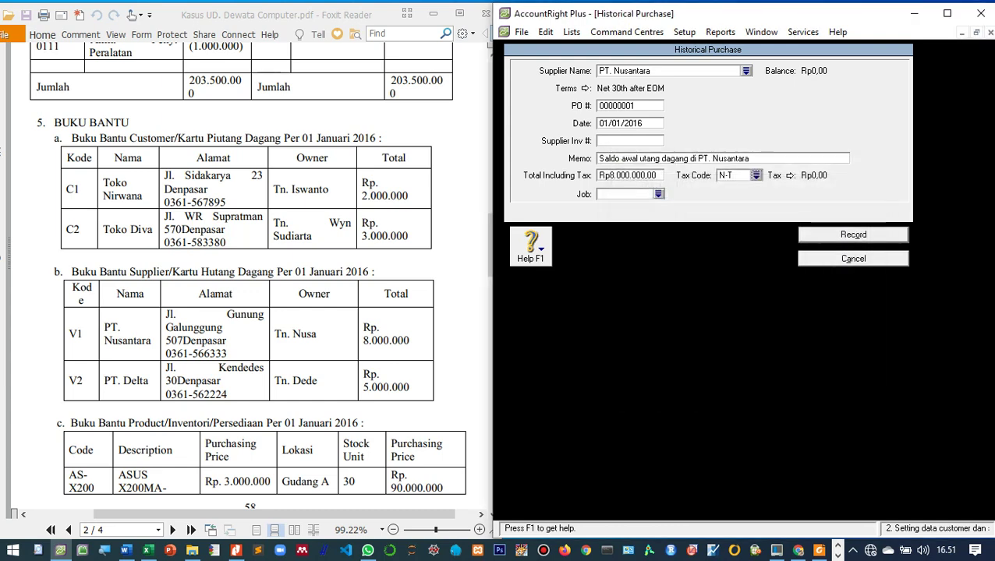
click(853, 234)
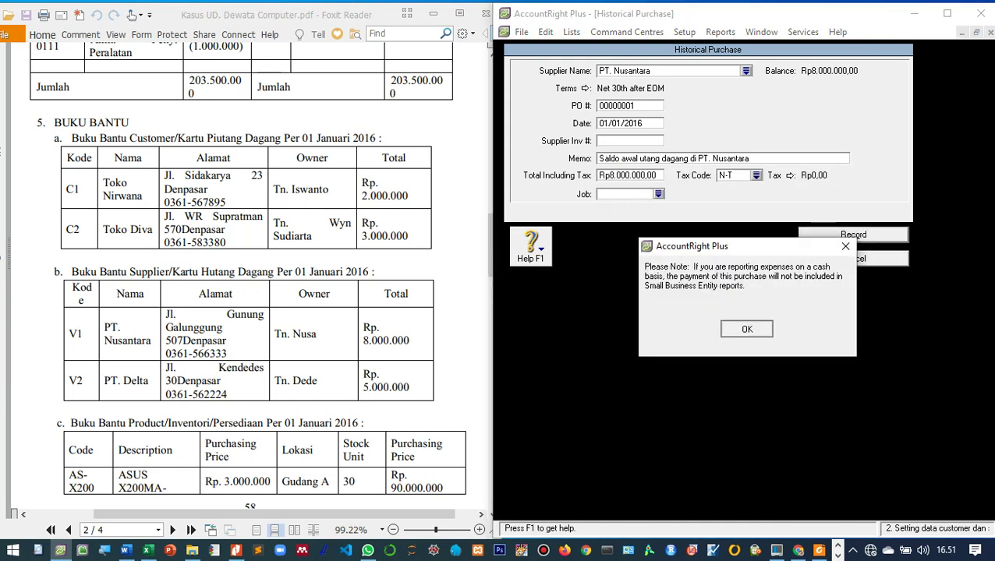
key(Return)
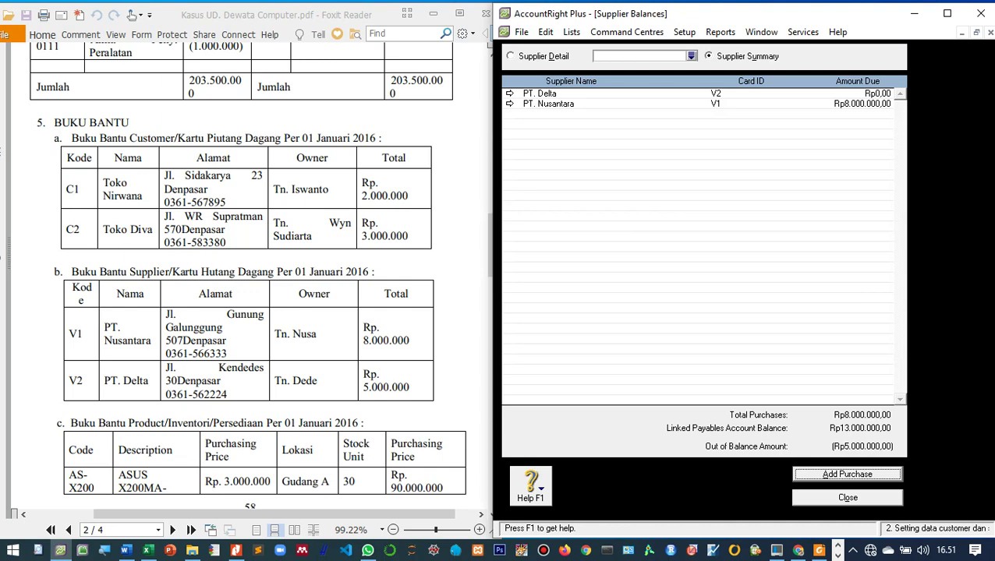
Step: Start a historical purchase for PT. Delta with memo 'Saldo awal utang dagang di PT. Delta'
key(Return)
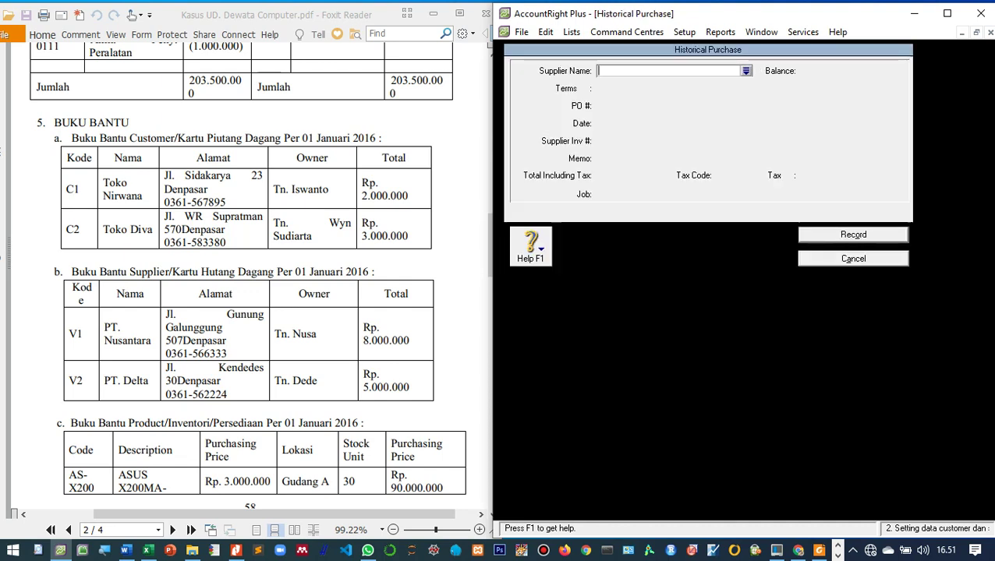
key(Return)
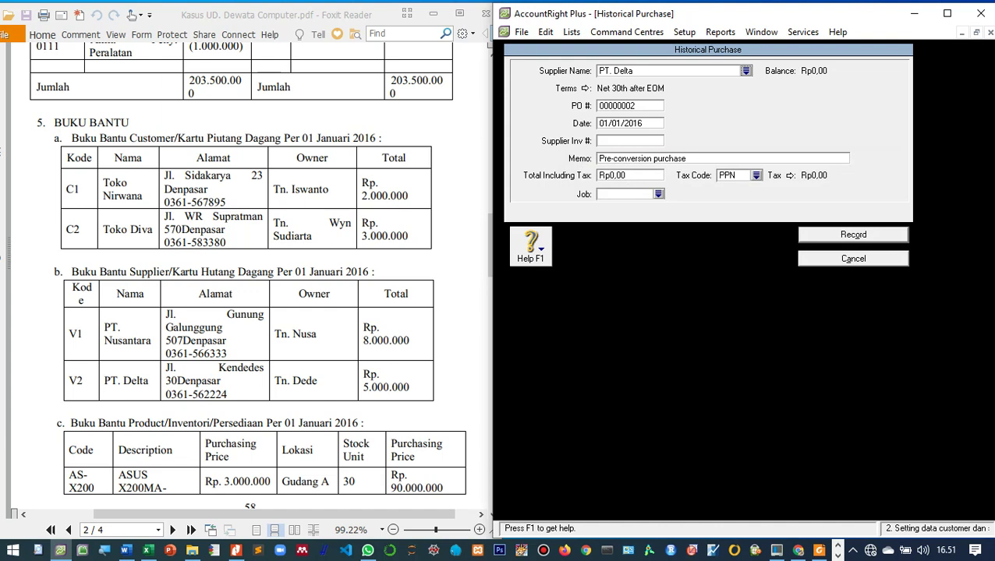
click(641, 158)
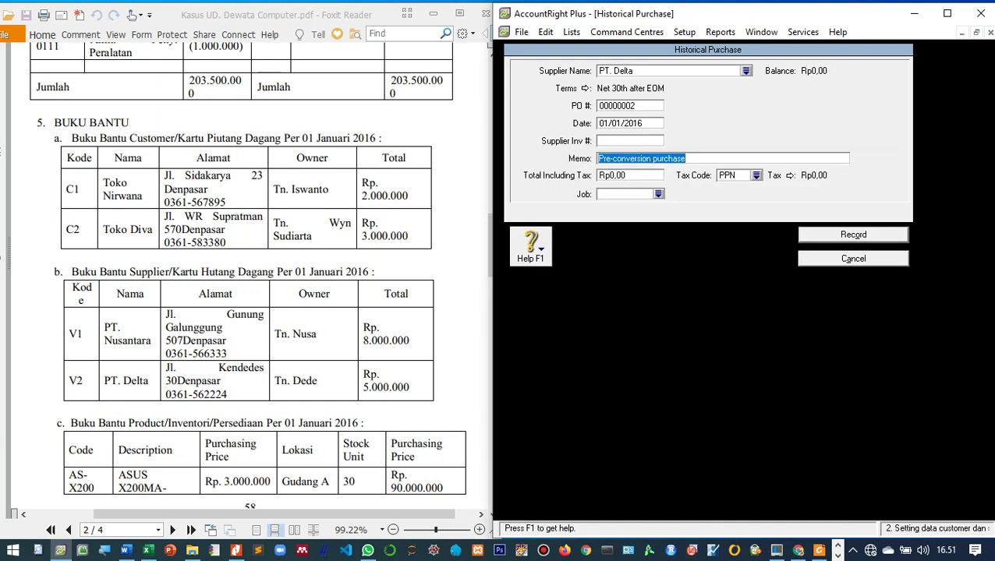
text(Saldo)
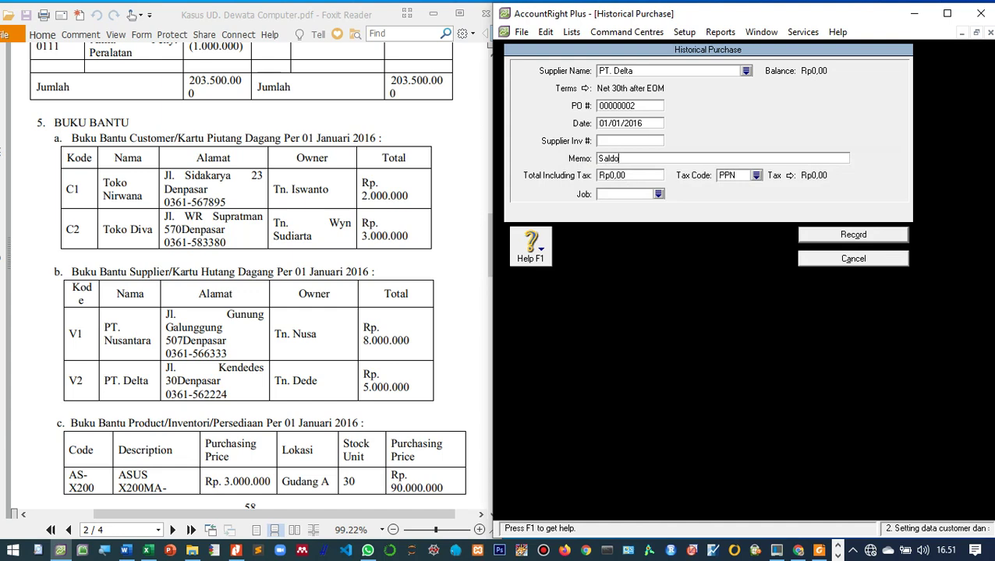
text( awal utang dagang di P)
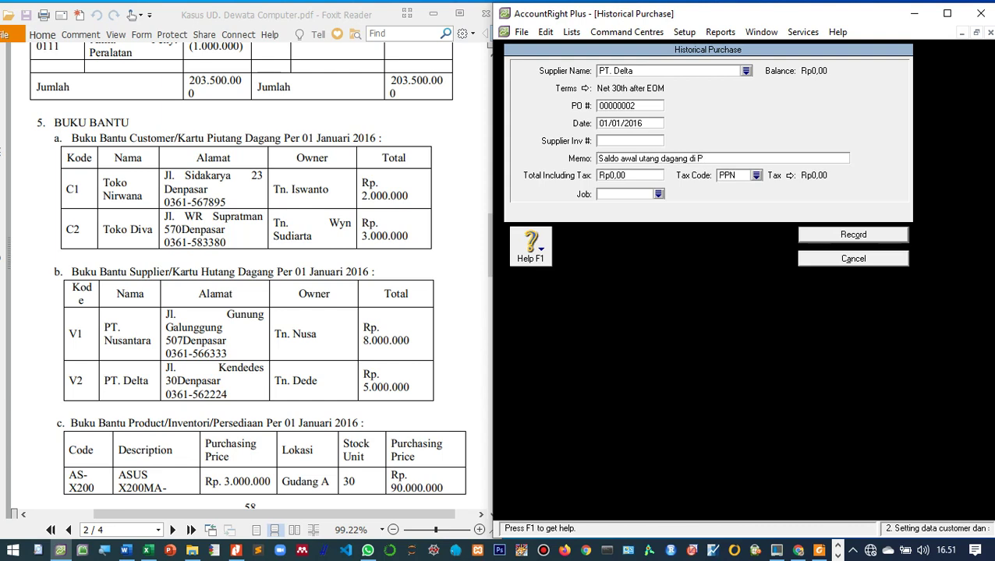
text(T. Delta)
key(Tab)
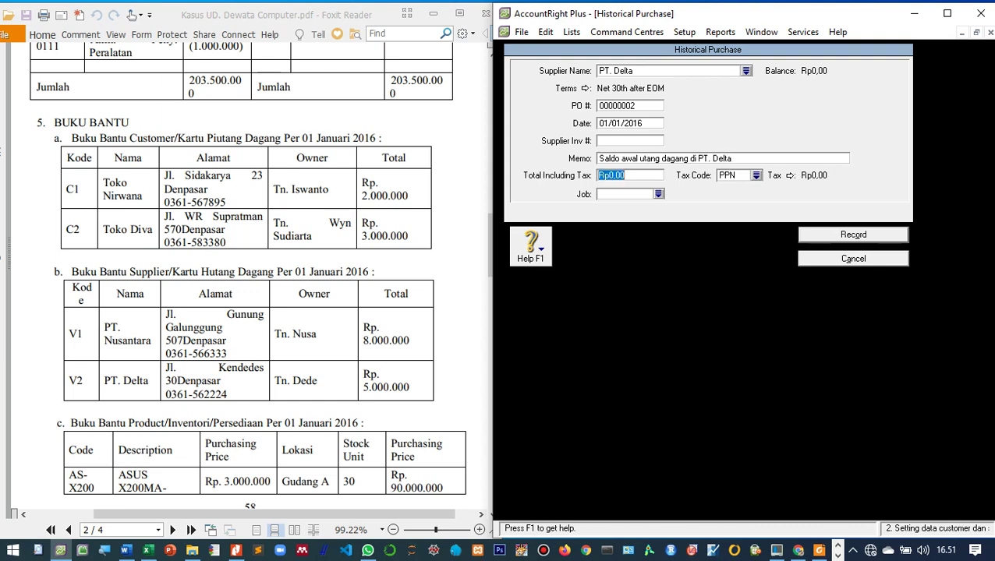
Step: Enter the 5.000.000 total with tax code N-T, record it, and dismiss the messages
text(5.000.00)
text(0)
key(Tab)
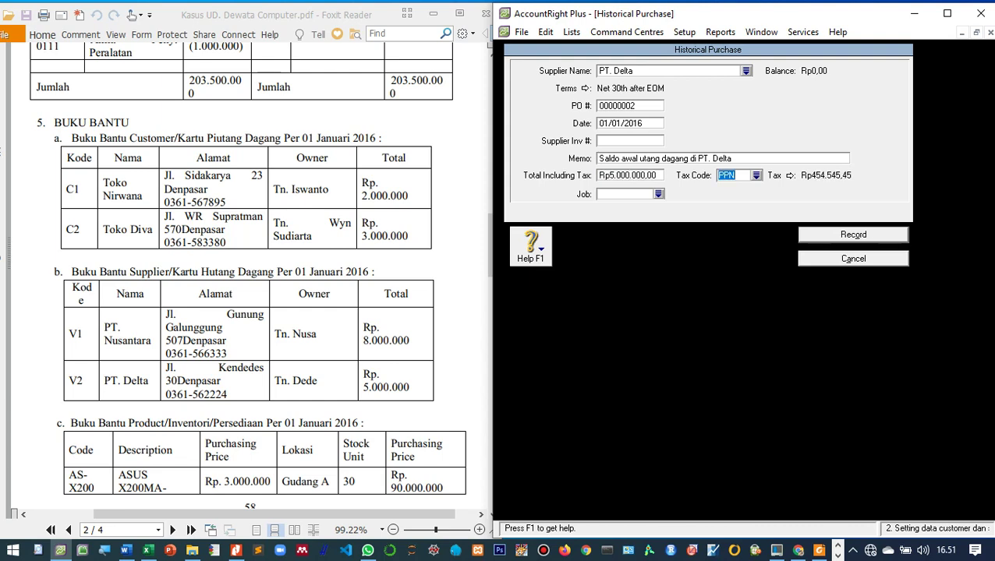
text(N-T)
key(Return)
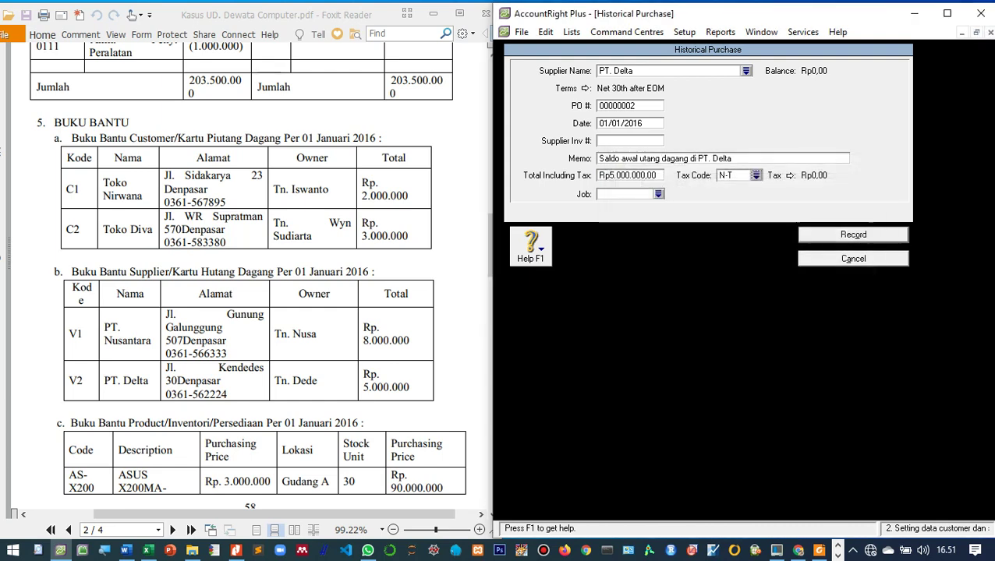
key(Return)
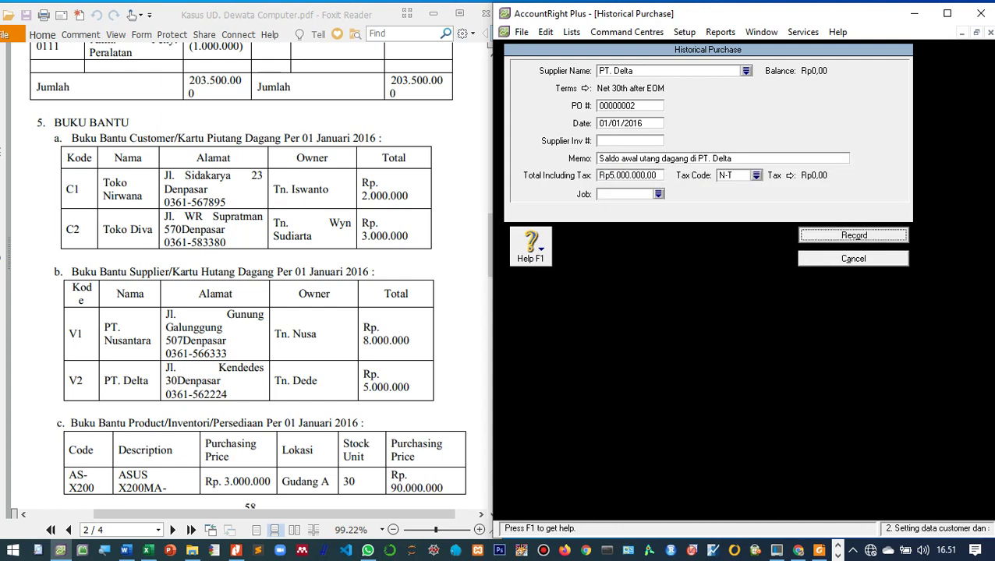
key(Return)
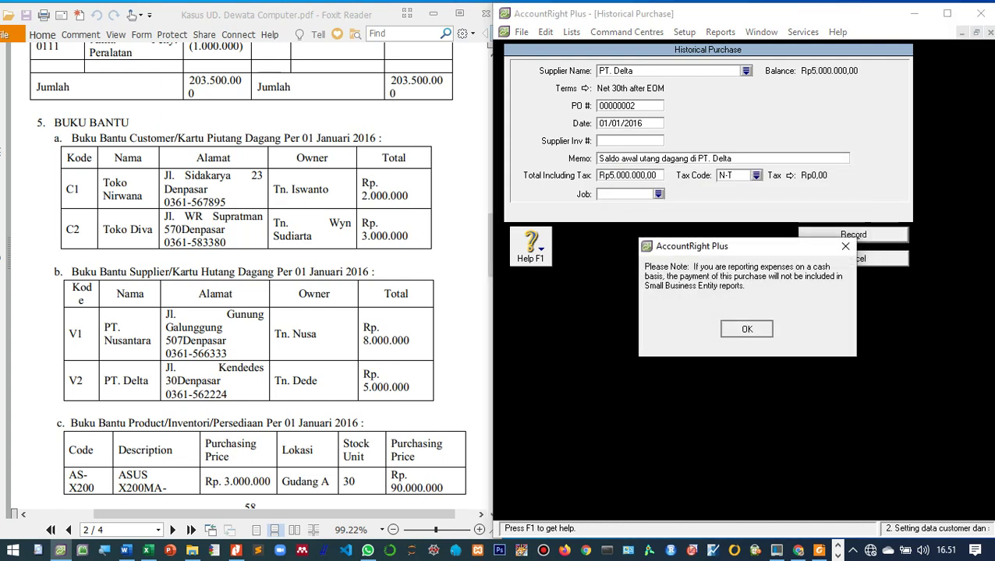
key(Return)
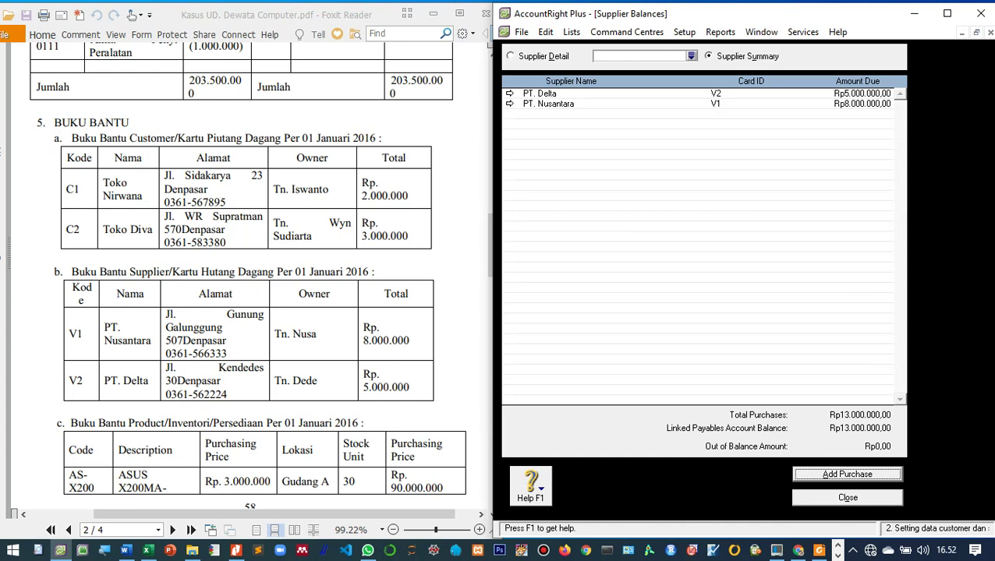
Step: Close Supplier Balances and switch to the Inventory command centre
click(847, 497)
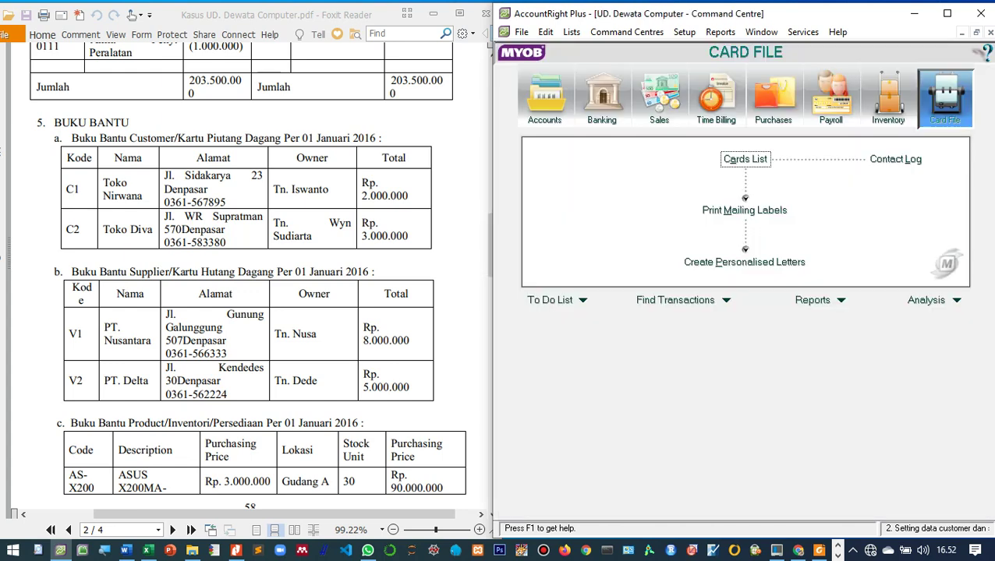
scroll(250, 273, down, 3)
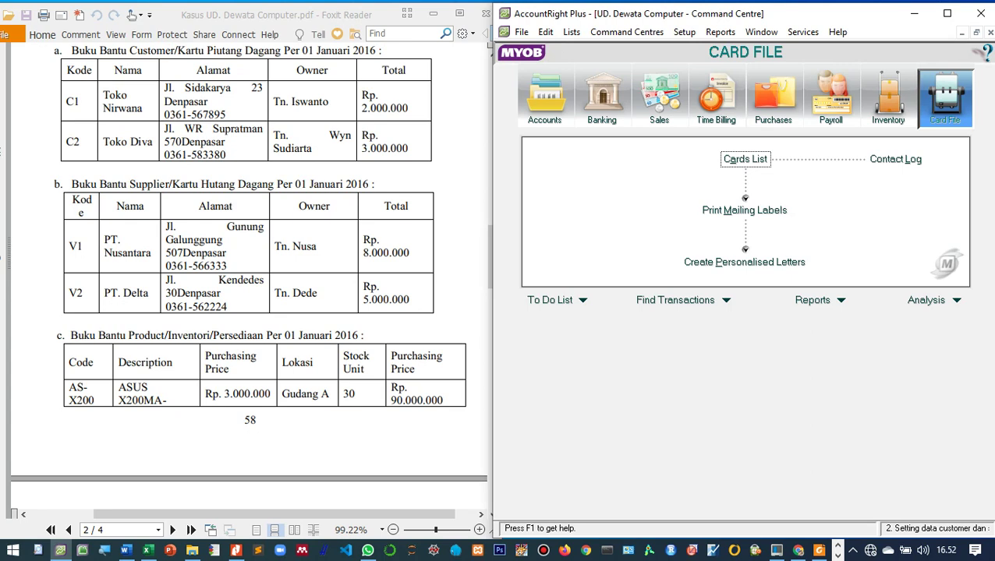
click(888, 98)
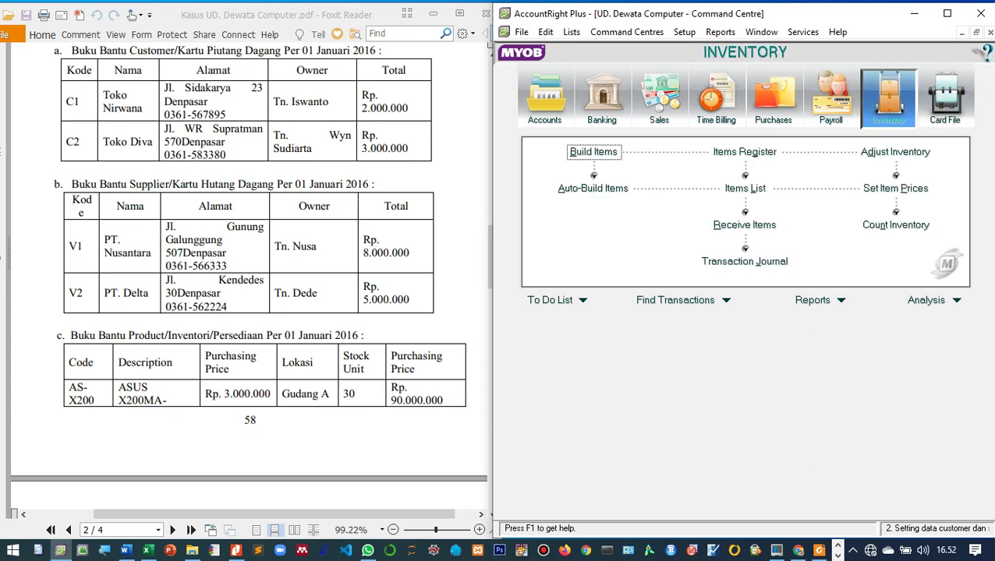
Step: Begin Adjust Inventory with date 01/01/2016 and memo 'Saldo awal persediaan barang dagang', then open the item list
click(895, 151)
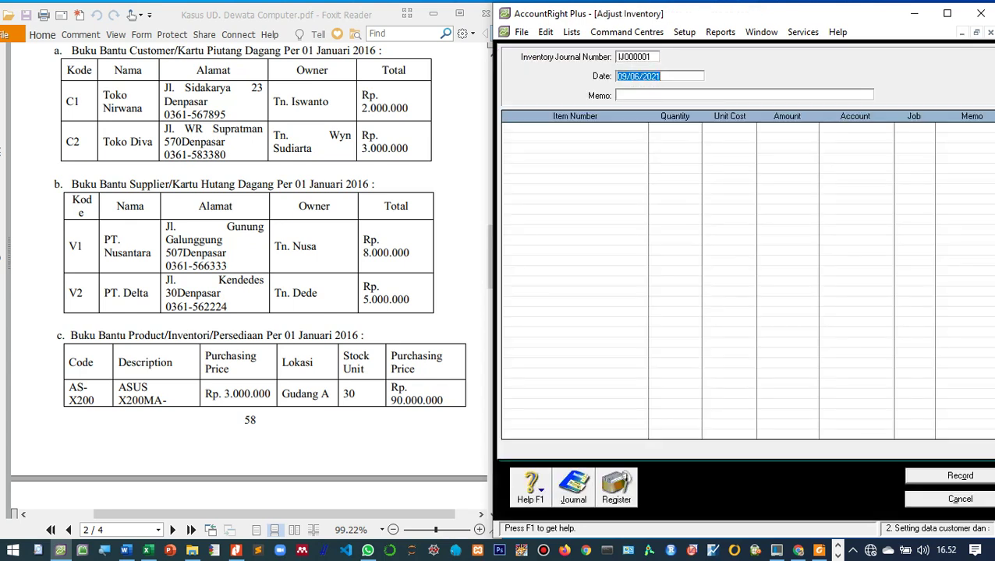
text(01/0)
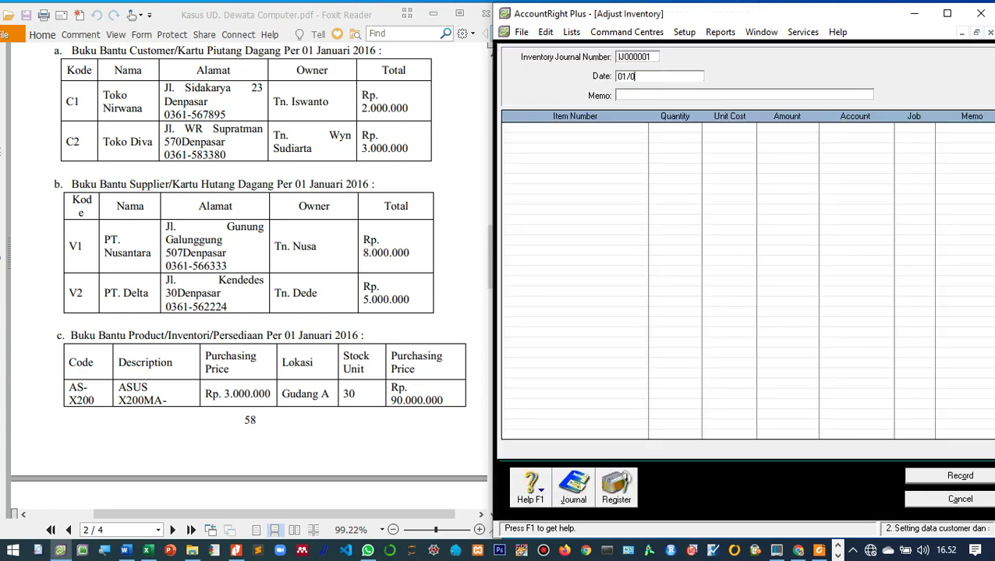
text(1/2016)
key(Tab)
text(Saldo aw)
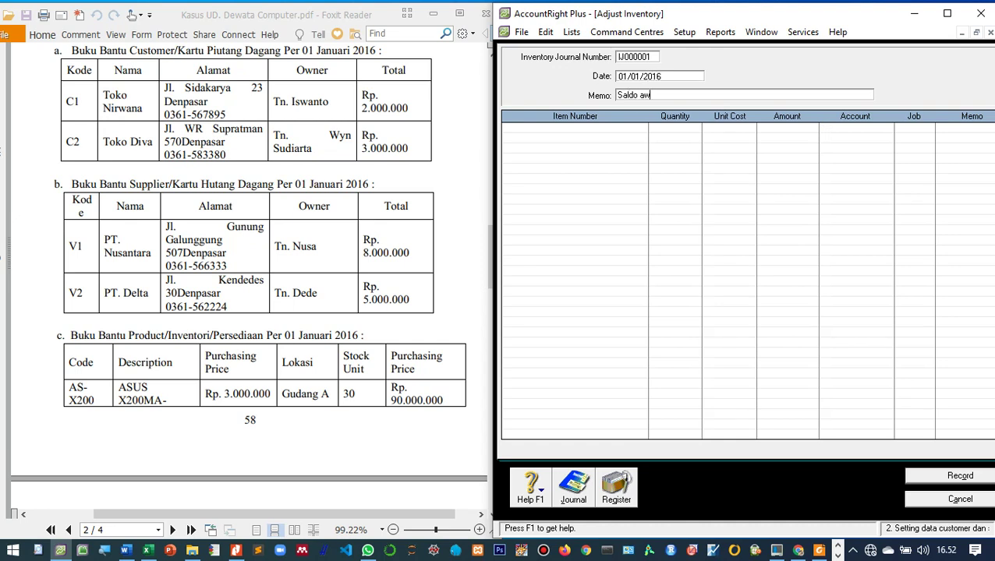
text(al persediaan)
text( barang dagang)
key(Tab)
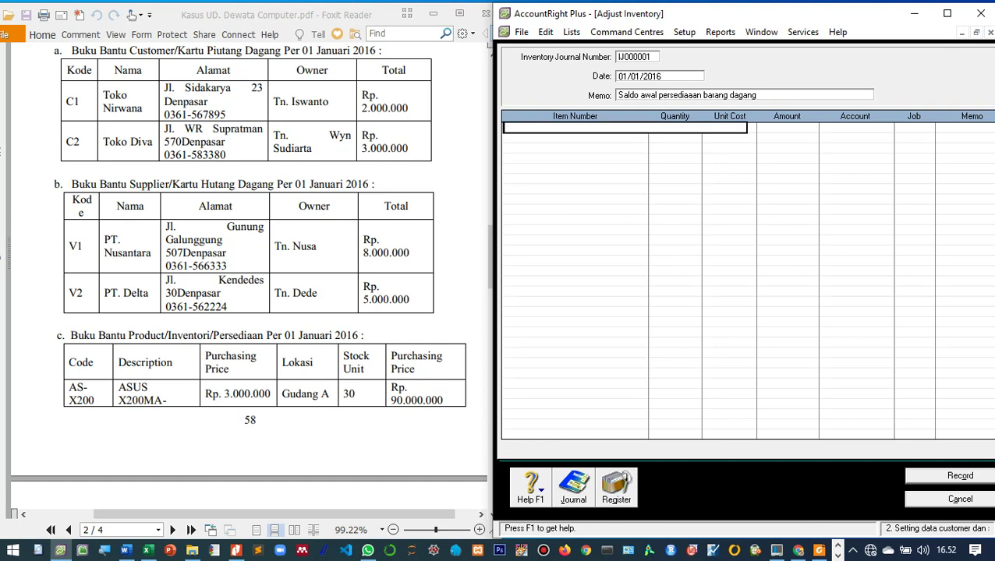
scroll(249, 273, down, 3)
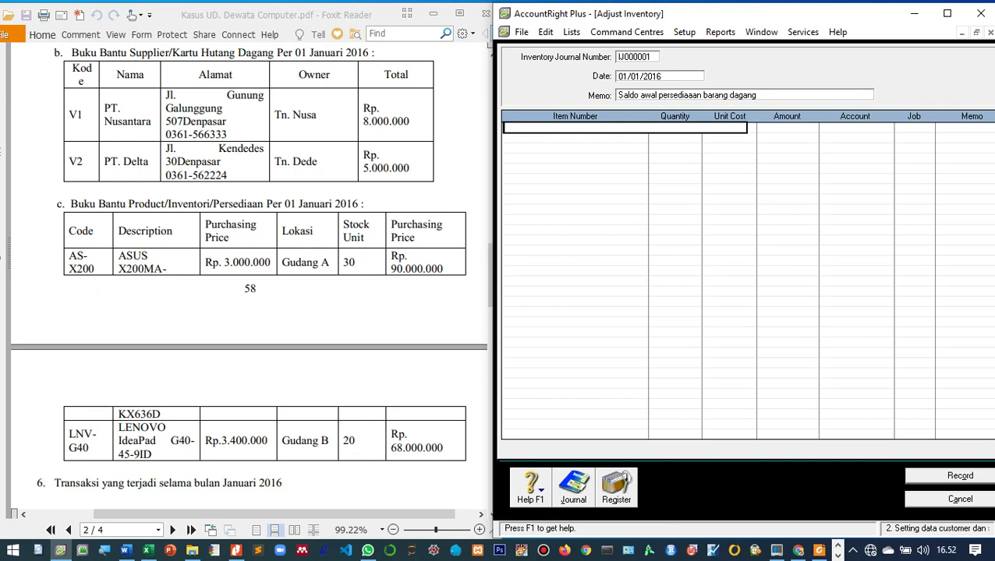
key(Tab)
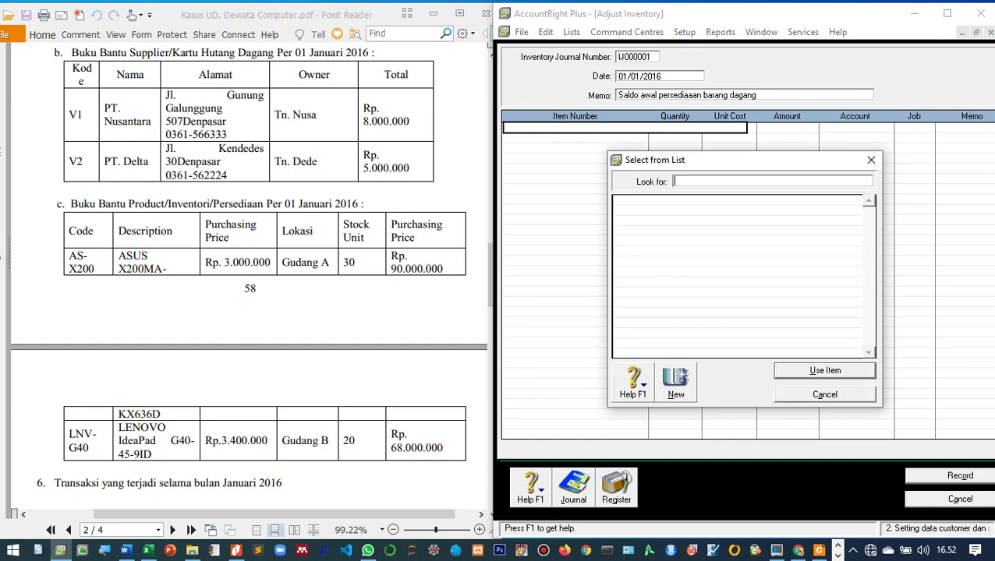
Step: Add new item AS-X200 'ASUS X200MA-LENOVO' with I Buy, I Sell and I Inventory ticked
key(alt+n)
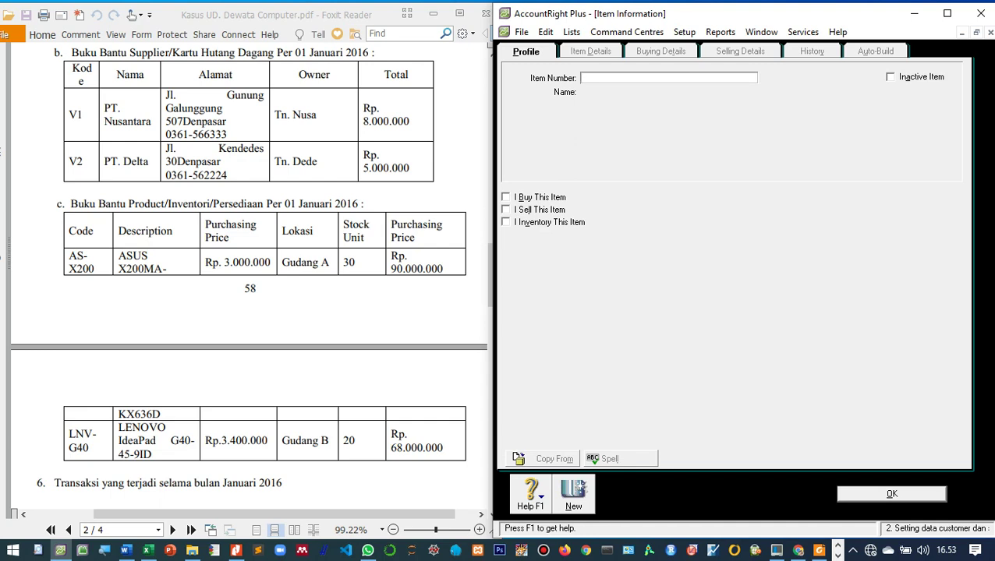
text(AS-X200)
key(Tab)
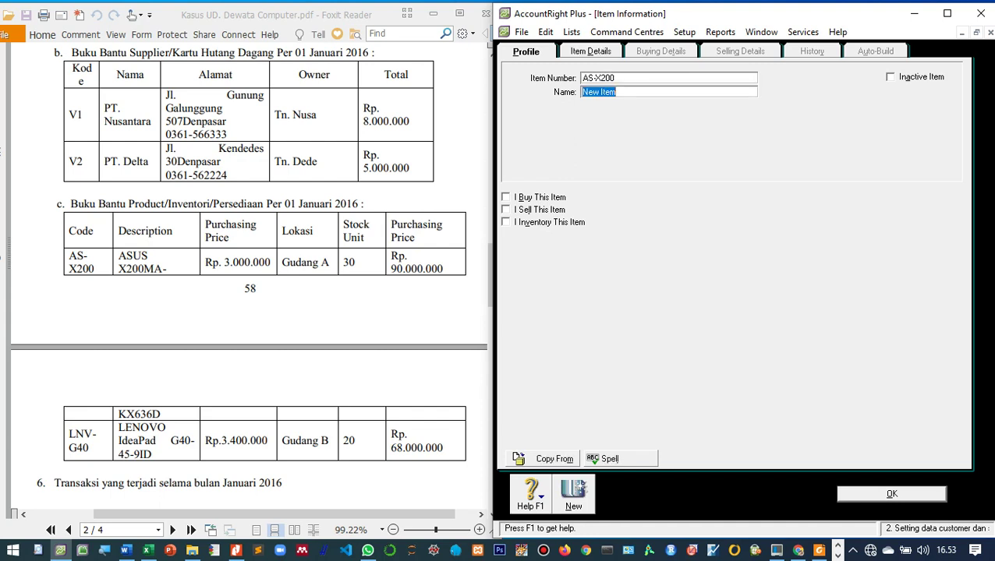
text(ASUS X200MA)
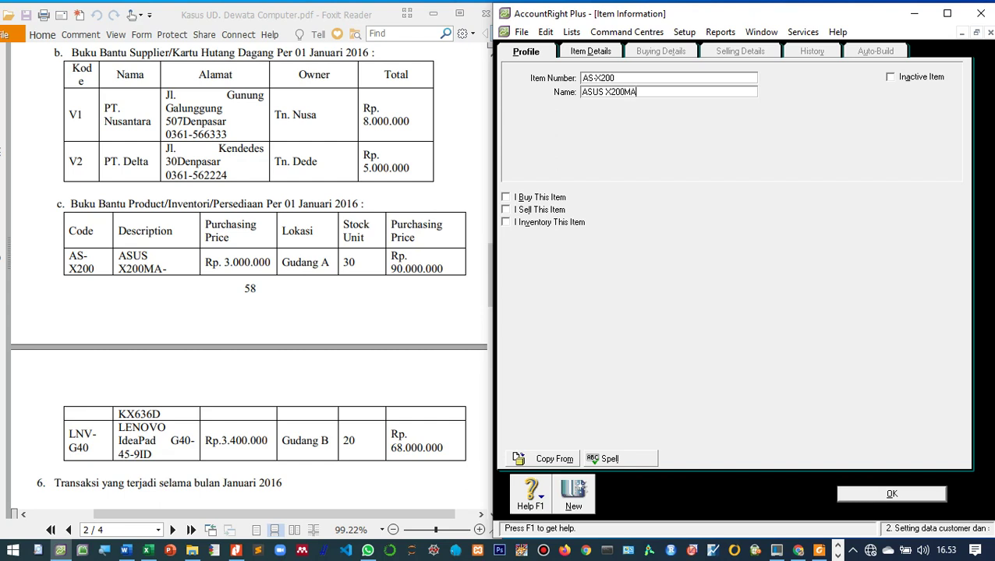
text(-LENOVO)
key(Tab)
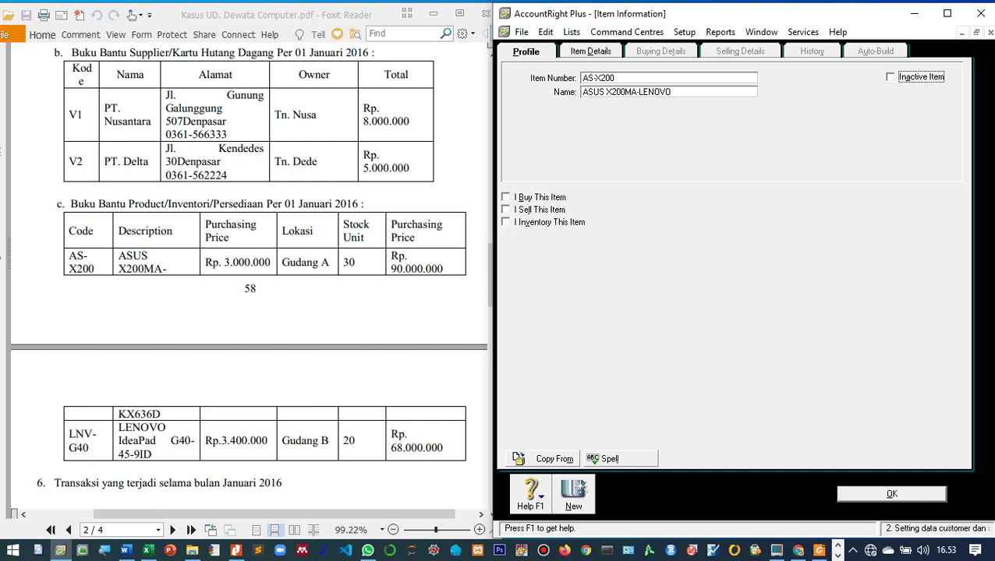
key(Tab)
key(space)
key(Tab)
key(space)
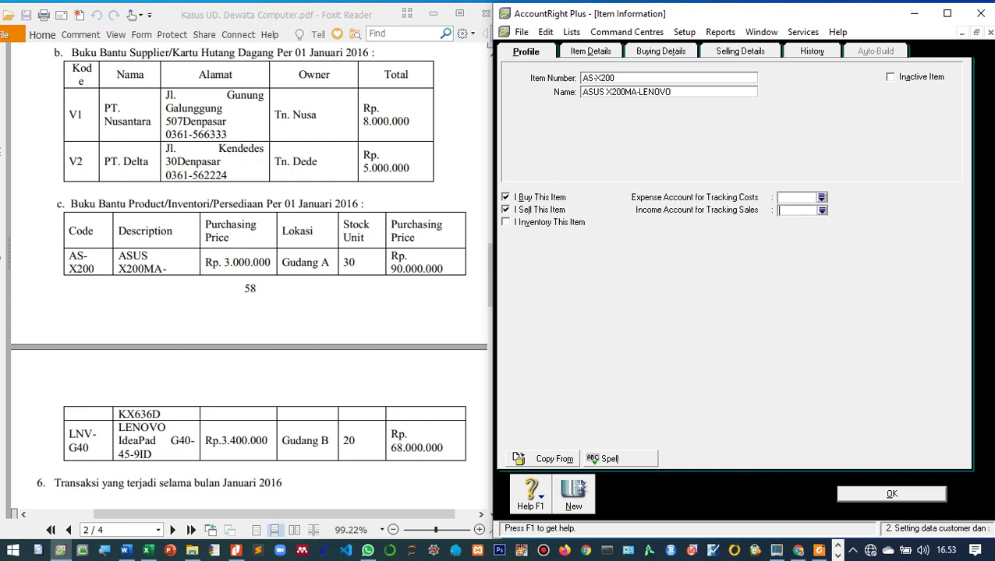
key(Tab)
key(space)
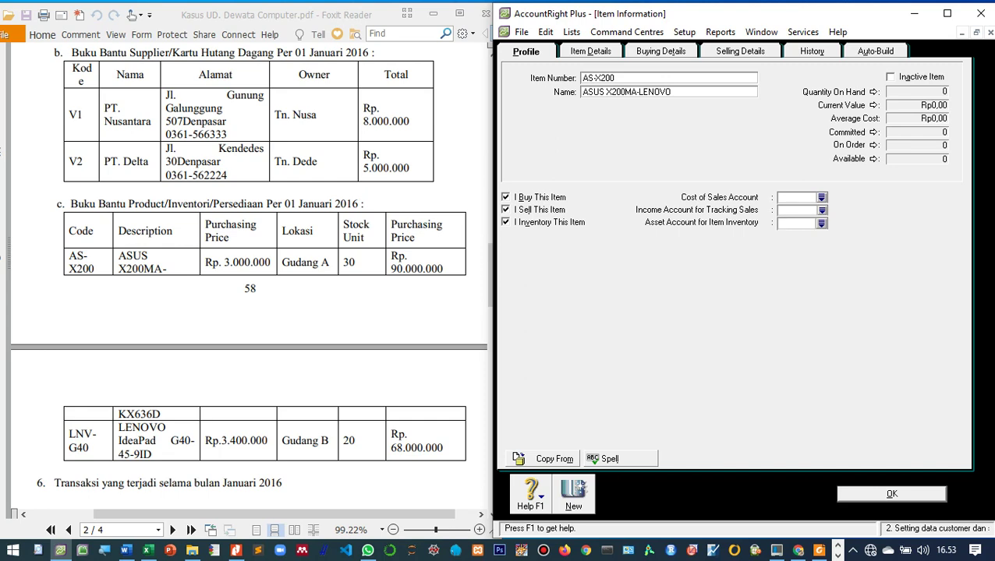
Step: Choose 5-0500 Pembelian from the account list as AS-X200's cost of sales account
click(821, 197)
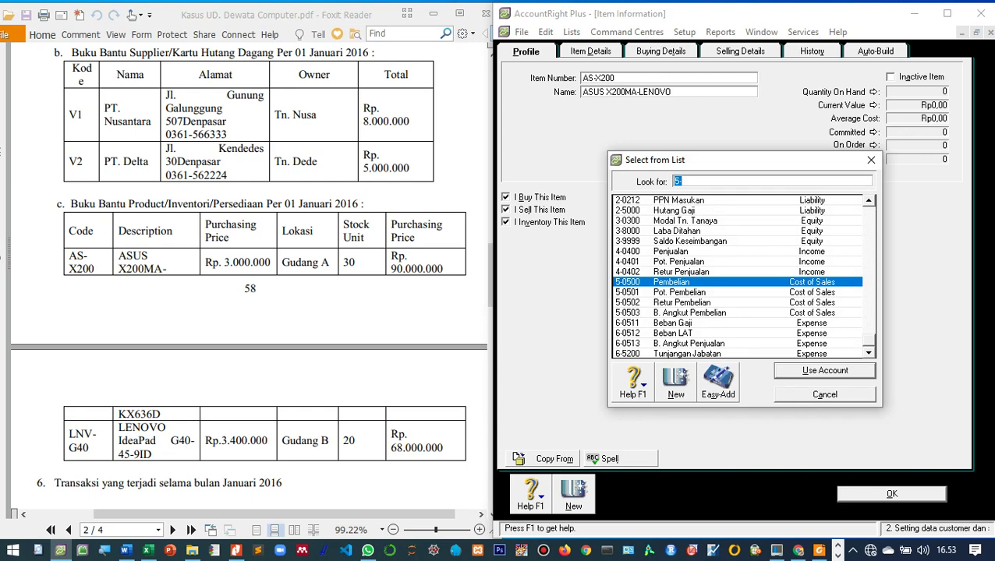
text(5-0501)
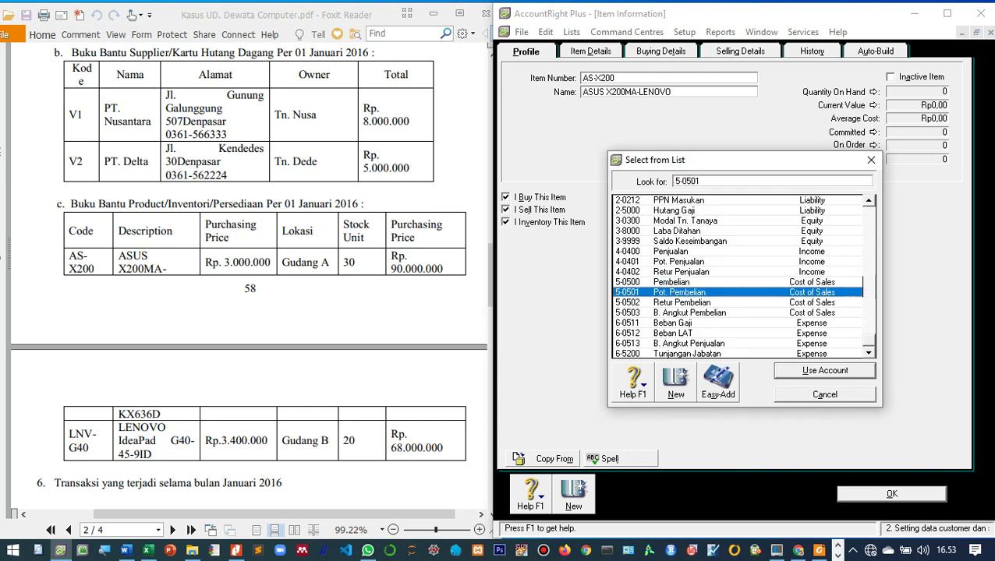
click(680, 271)
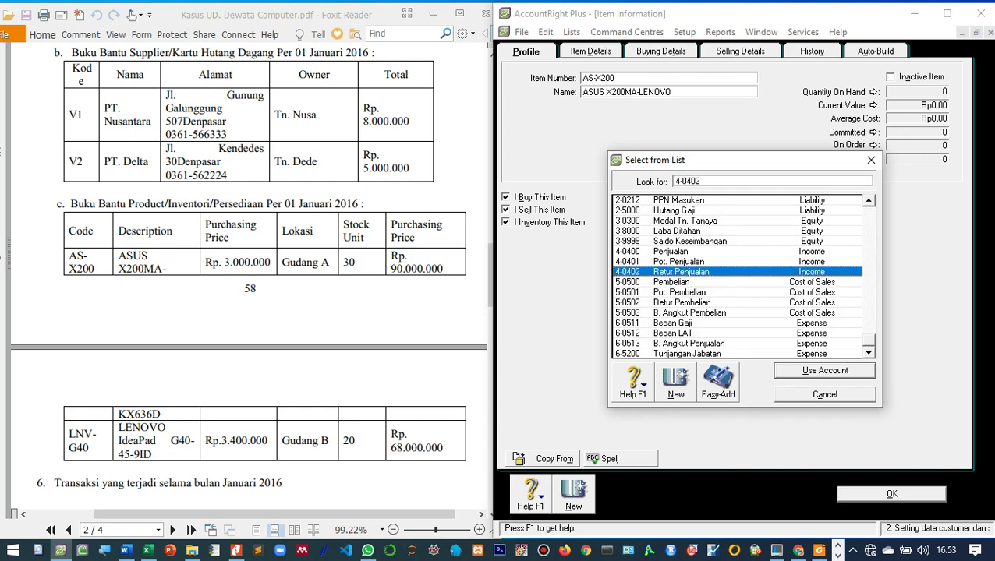
click(679, 293)
click(670, 282)
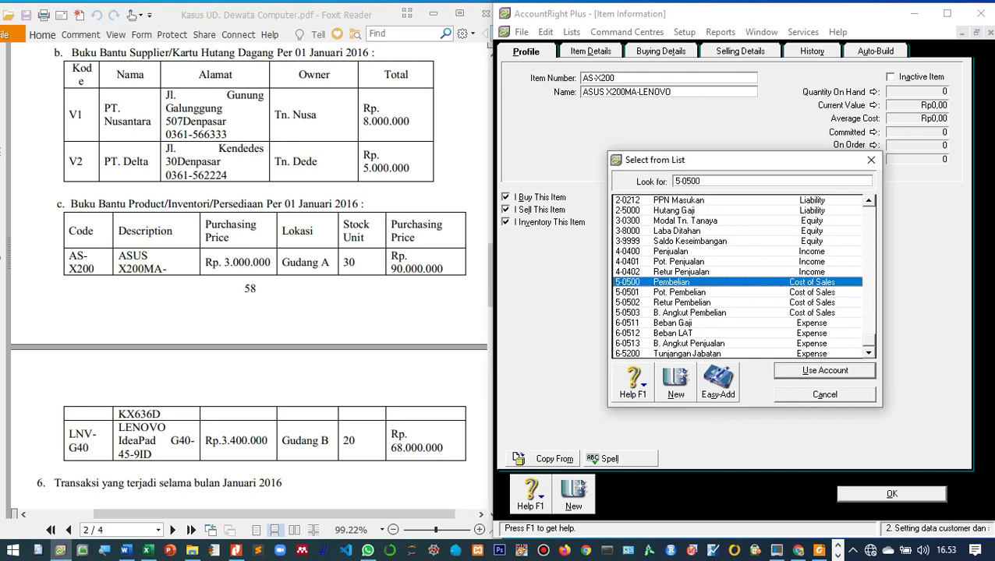
key(Return)
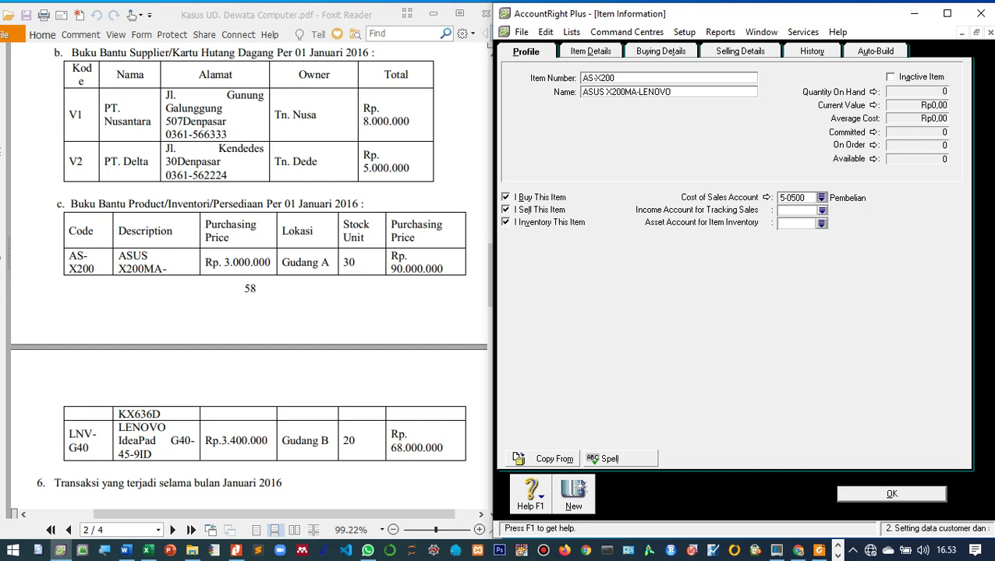
Step: Choose 4-0400 Penjualan as AS-X200's income account and 1-0103 Persed. Barang Dagang as its asset account
click(821, 210)
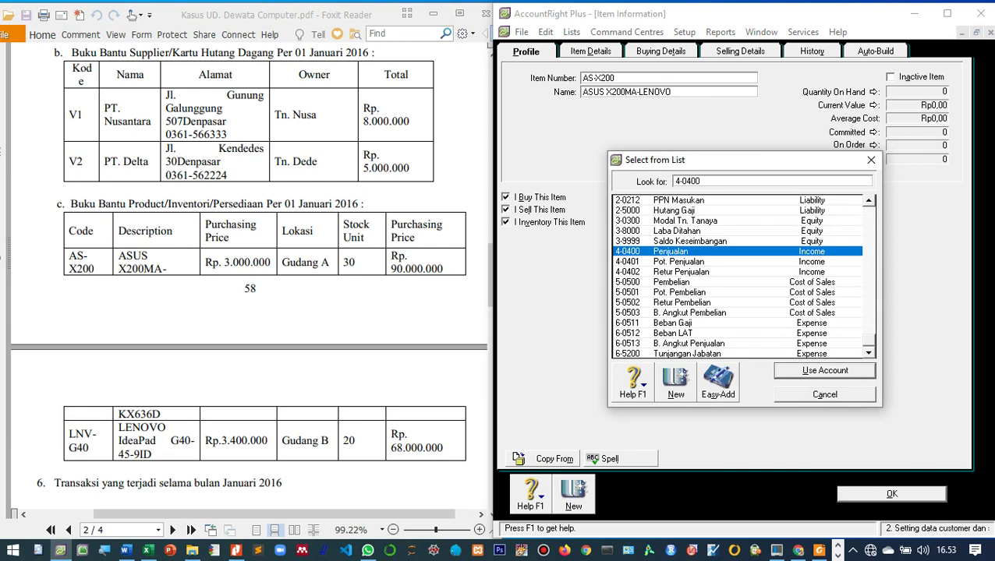
key(Return)
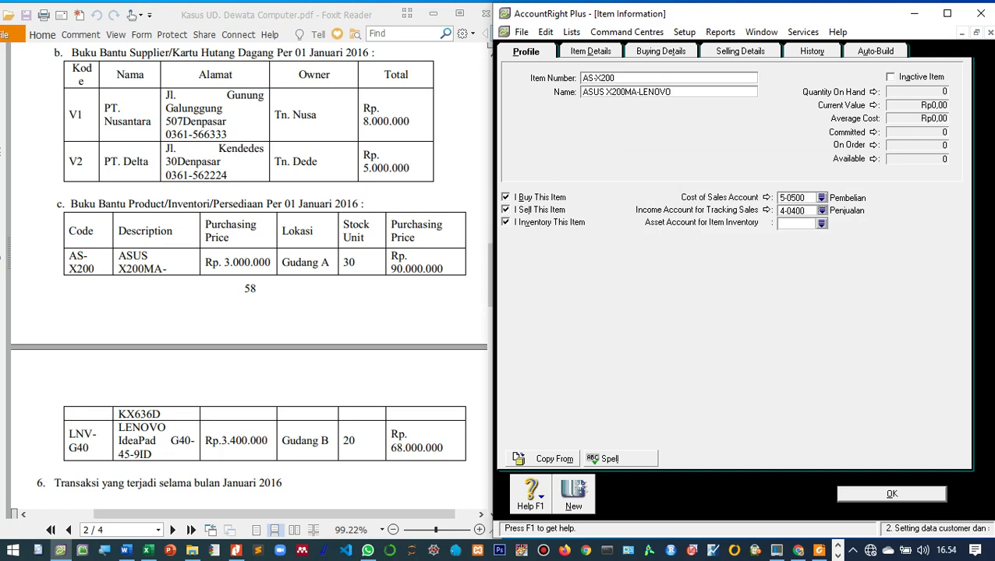
key(Tab)
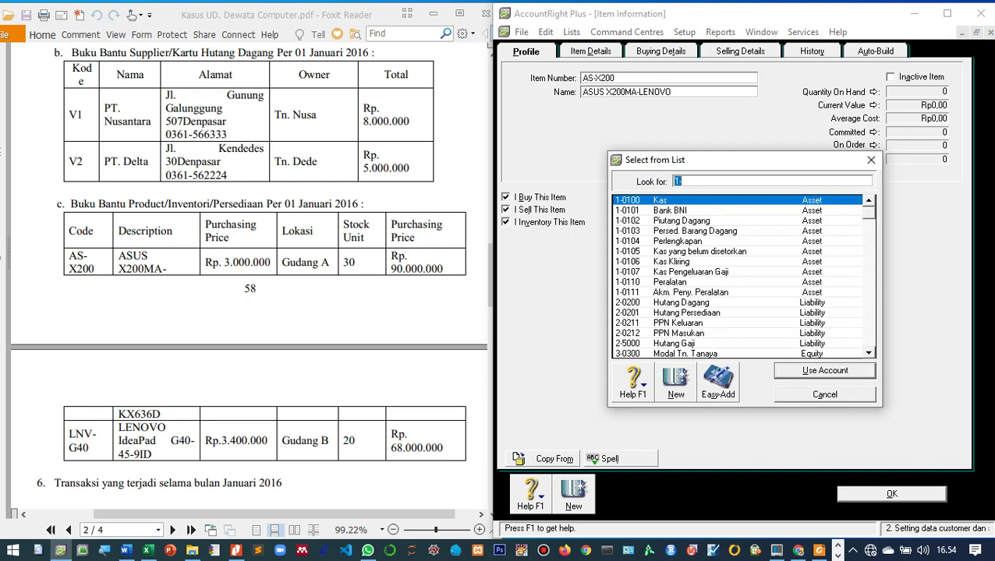
text(1-0103)
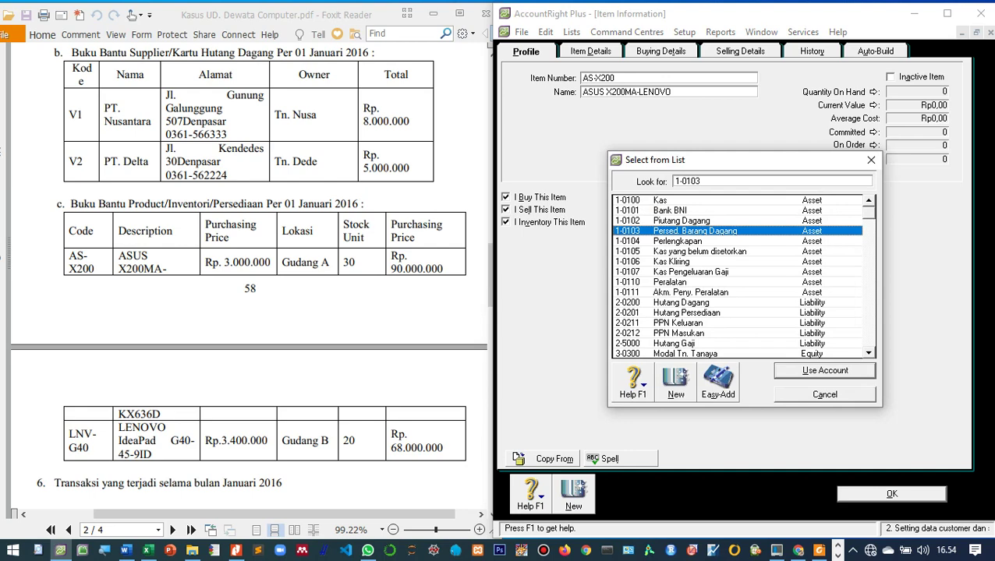
key(Return)
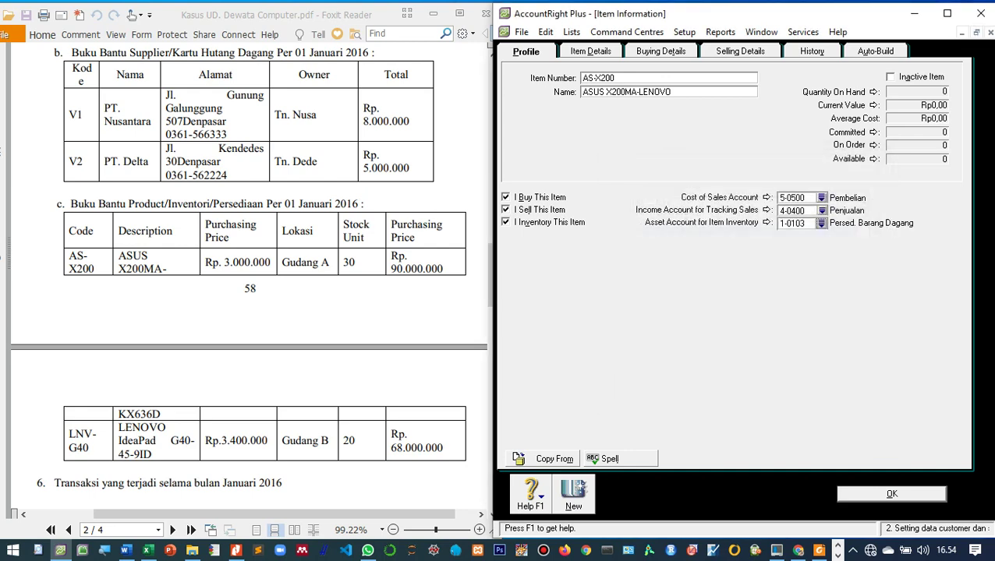
key(ctrl+Tab)
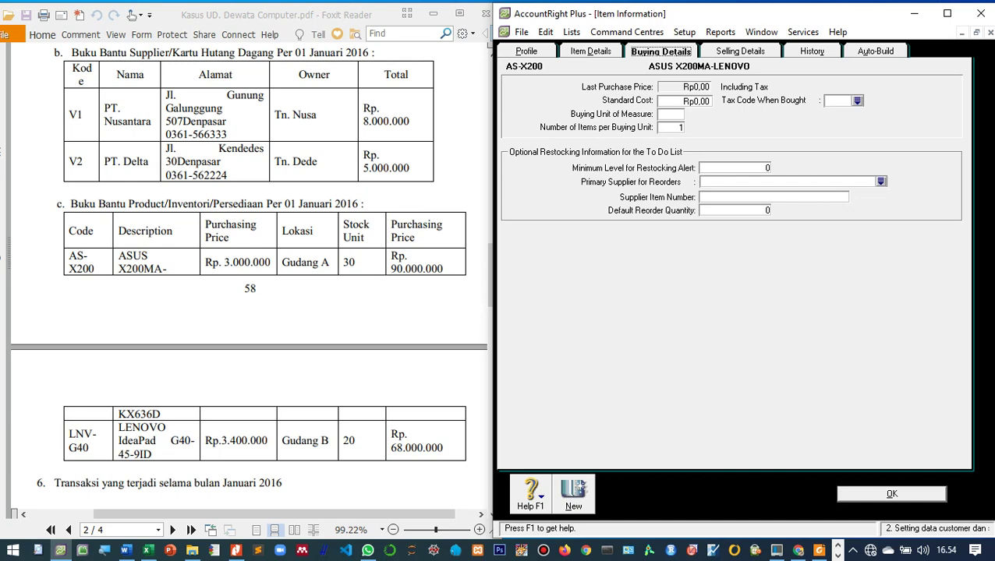
Step: Set AS-X200's buying unit to Unit with purchase tax code PPN
scroll(249, 273, down, 1)
scroll(249, 273, up, 3)
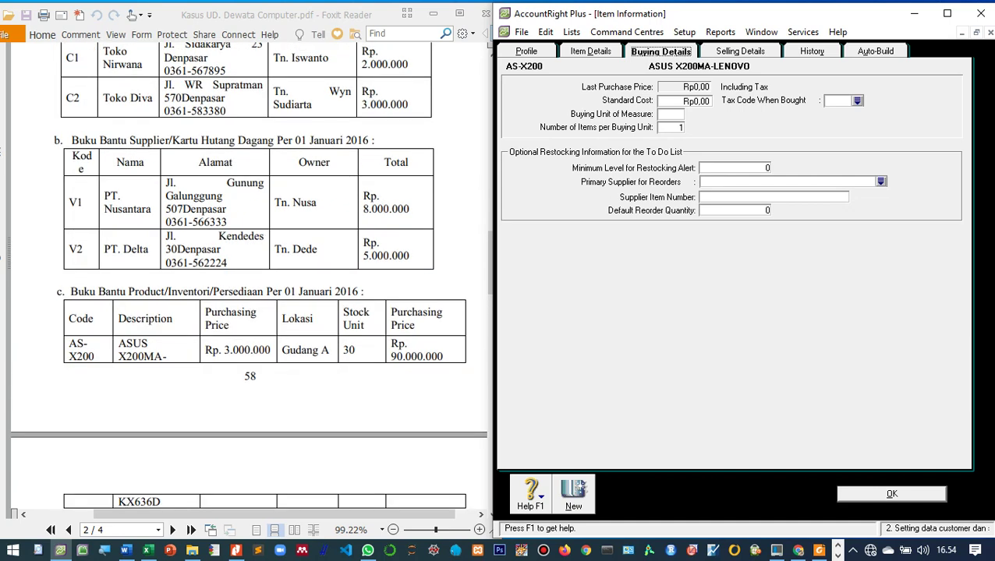
click(671, 114)
text(uNIT)
key(BackSpace)
key(BackSpace)
key(BackSpace)
text(uNIT)
key(BackSpace)
key(BackSpace)
key(BackSpace)
key(BackSpace)
text(Unit)
key(Tab)
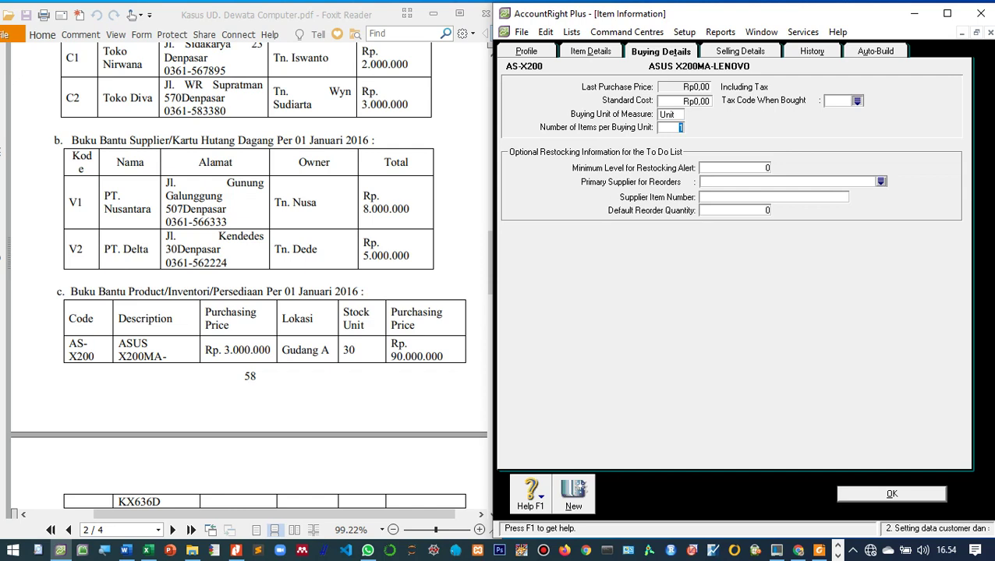
click(856, 100)
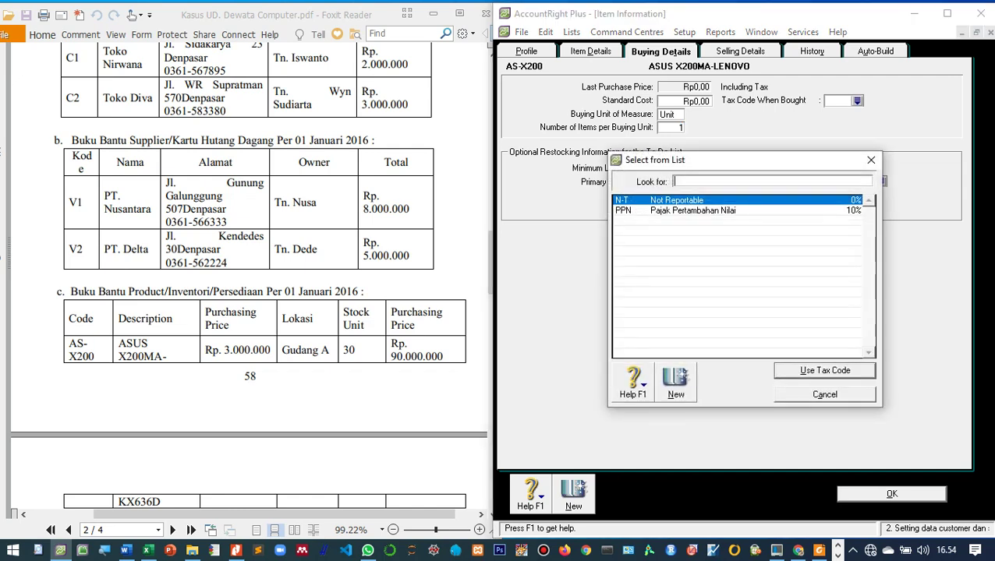
text(PPN)
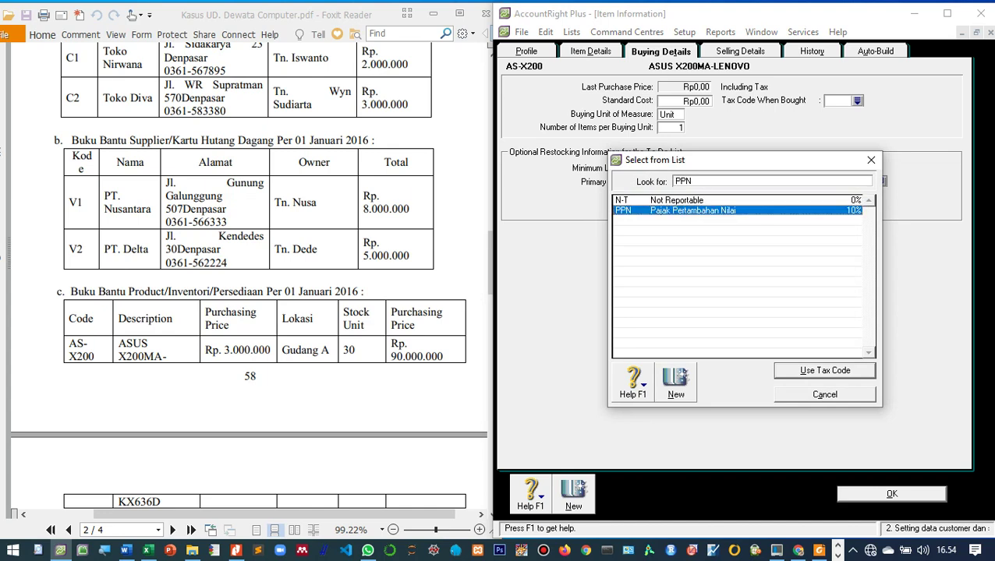
key(Return)
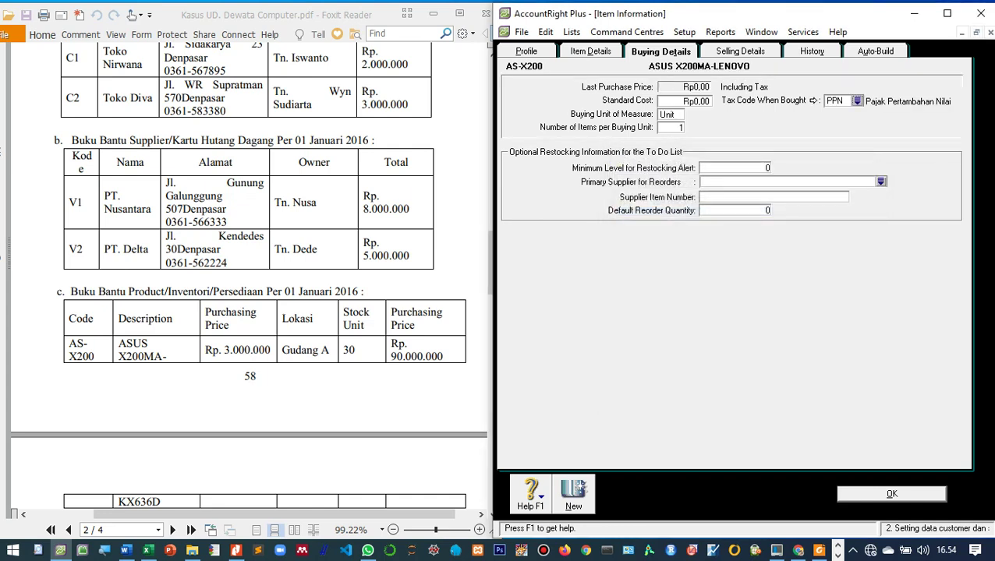
Step: Set the selling unit to Unit with sales tax code PPN and save the item
click(740, 51)
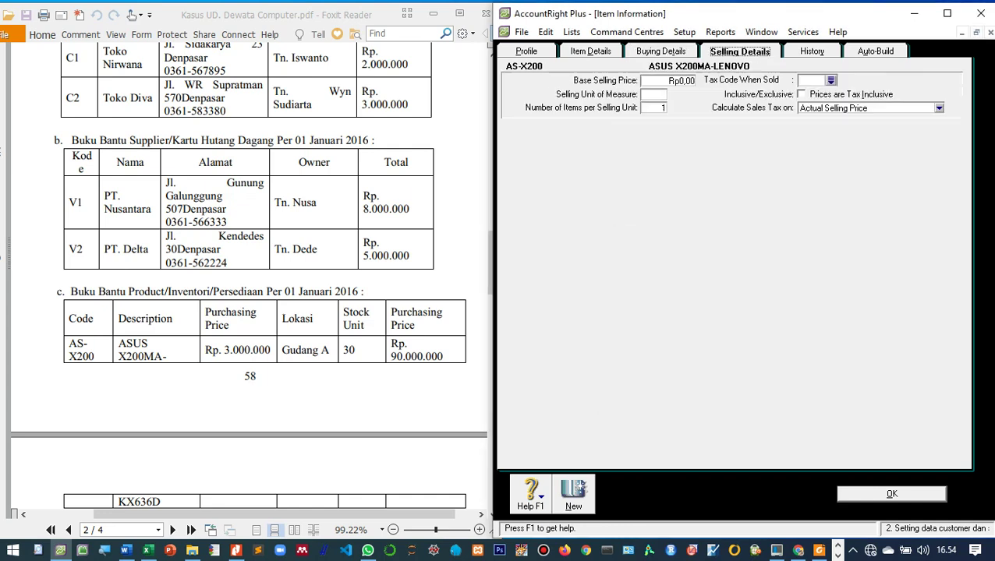
click(653, 94)
text(Unit)
click(831, 80)
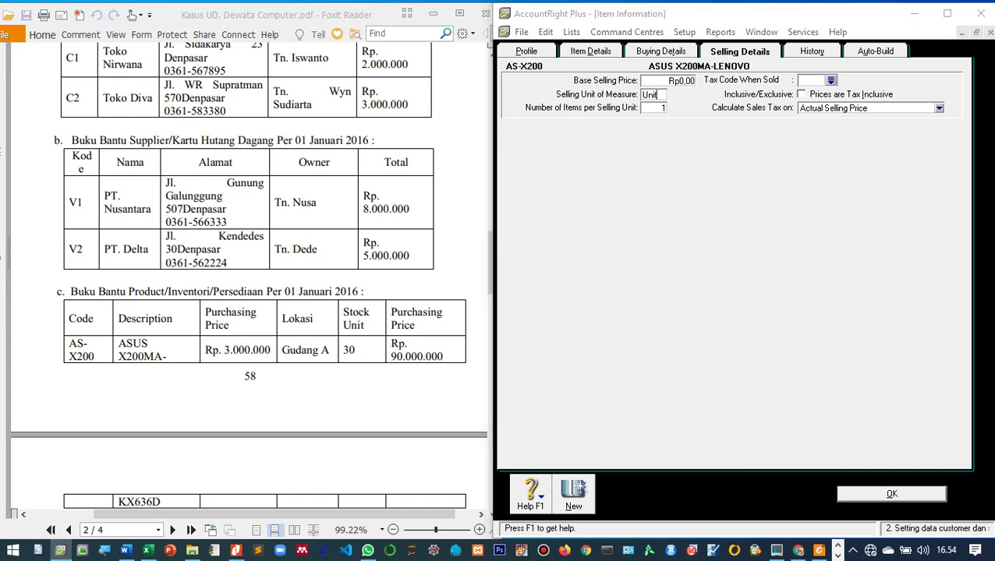
text(PPN)
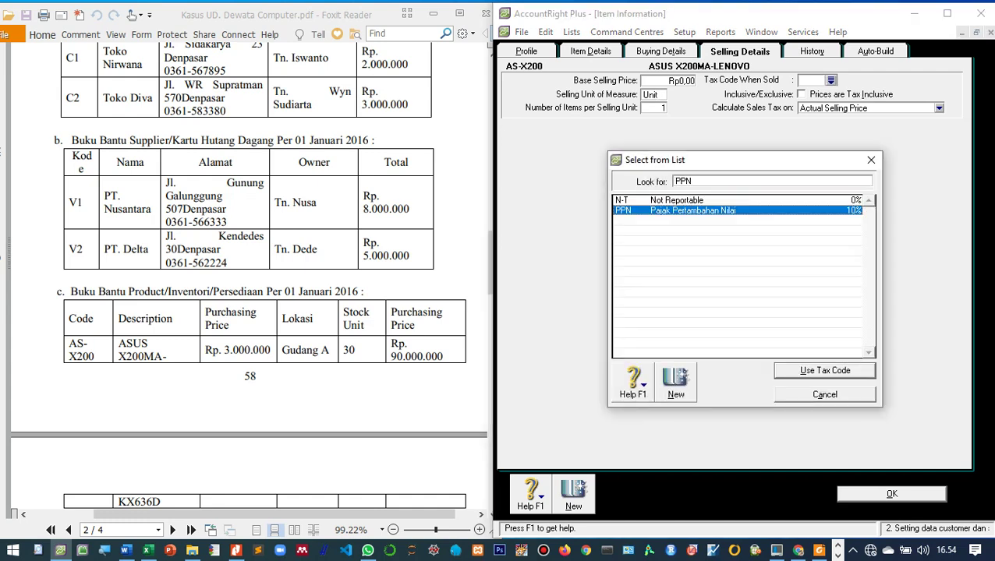
key(Return)
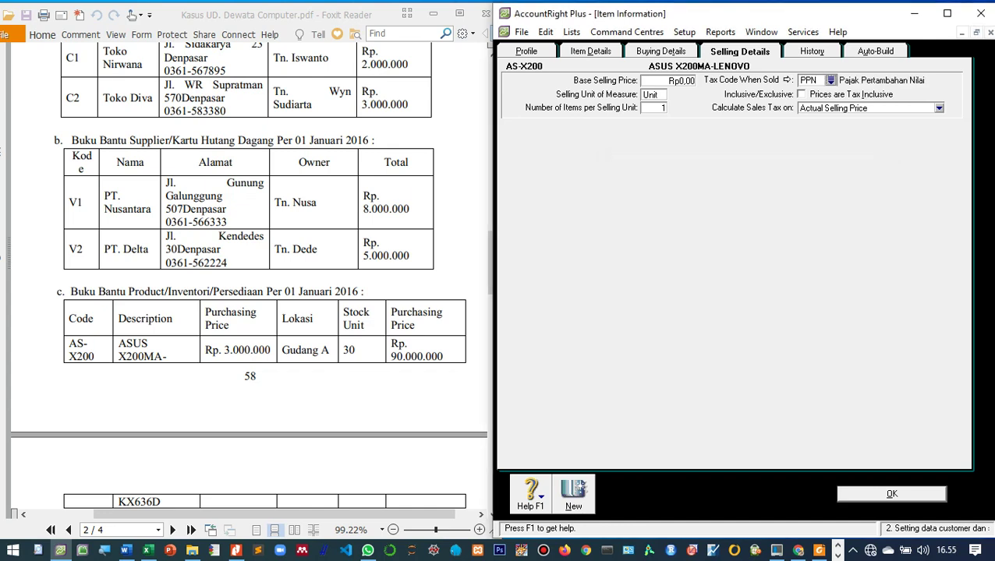
click(891, 494)
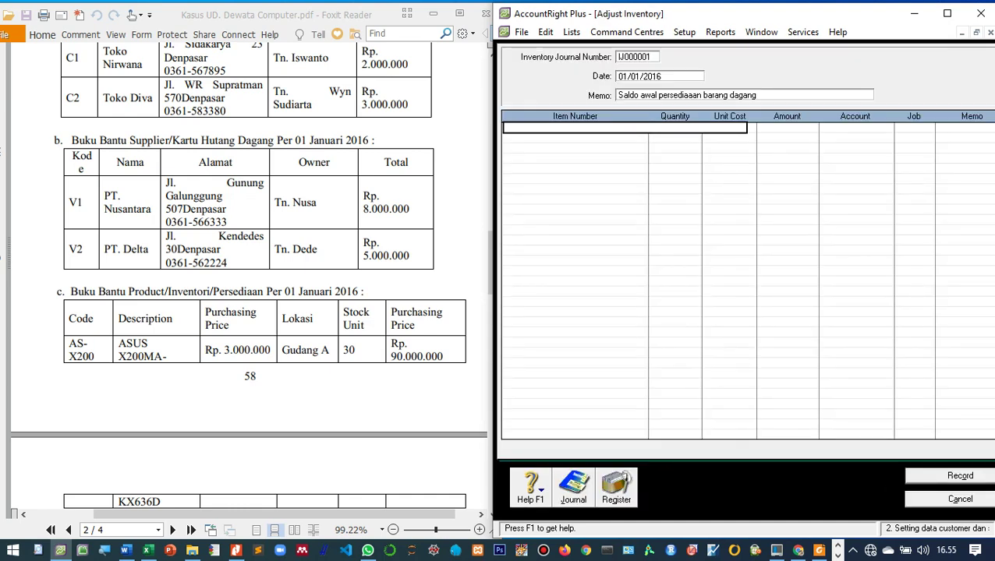
Step: Enter AS-X200 as the item on the first line of journal IJ000001
click(755, 95)
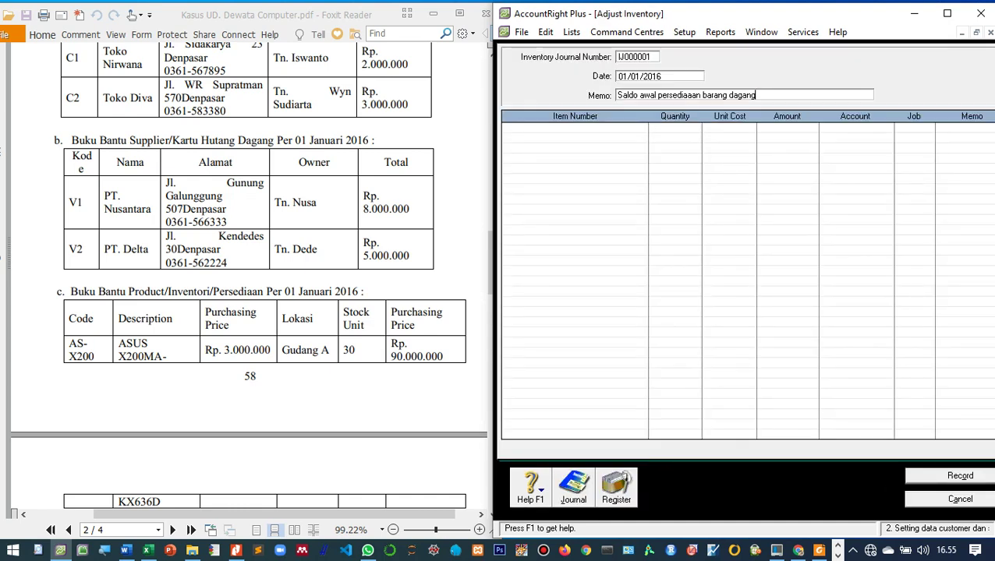
click(624, 127)
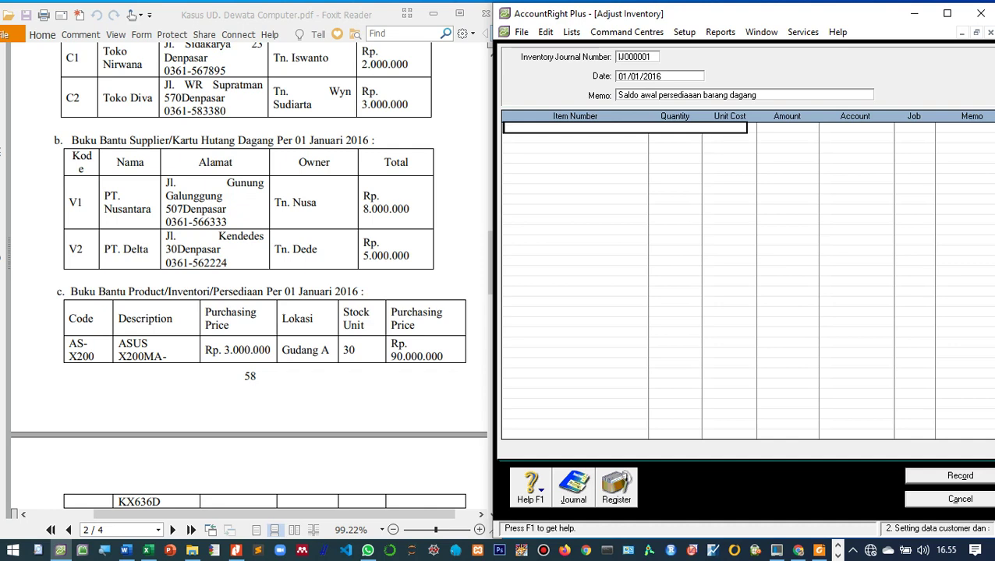
text(AS-X200)
key(Tab)
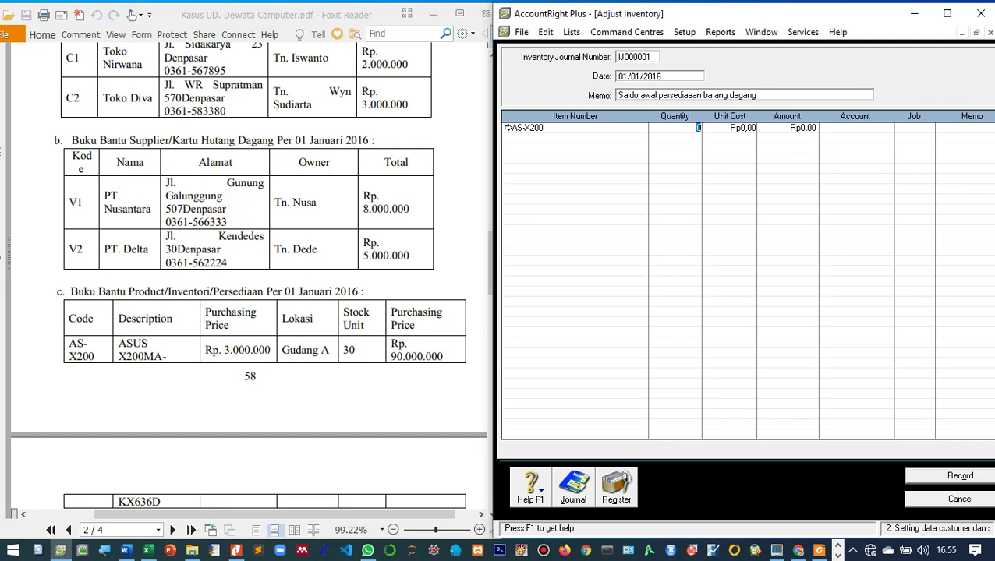
scroll(249, 273, down, 1)
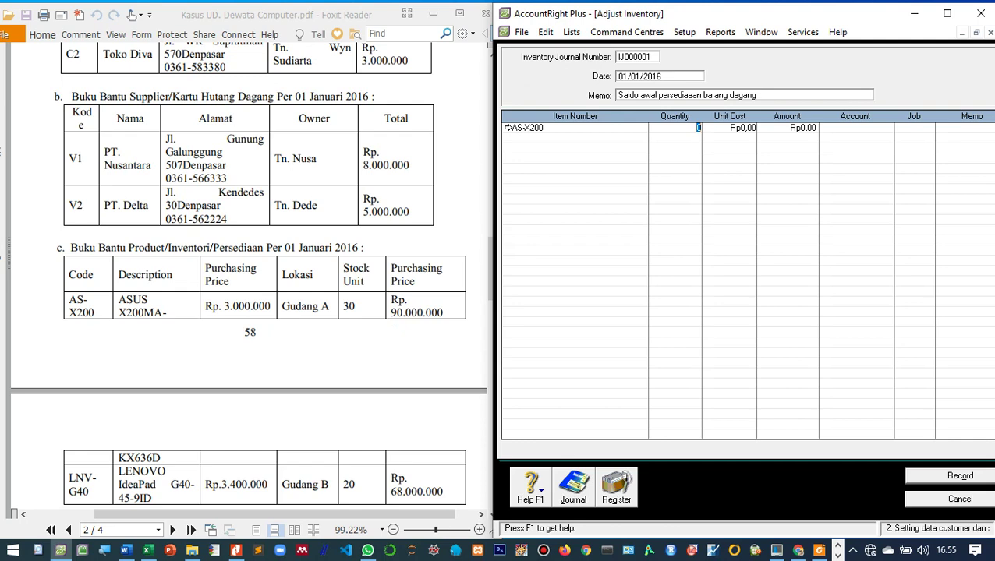
scroll(249, 273, down, 2)
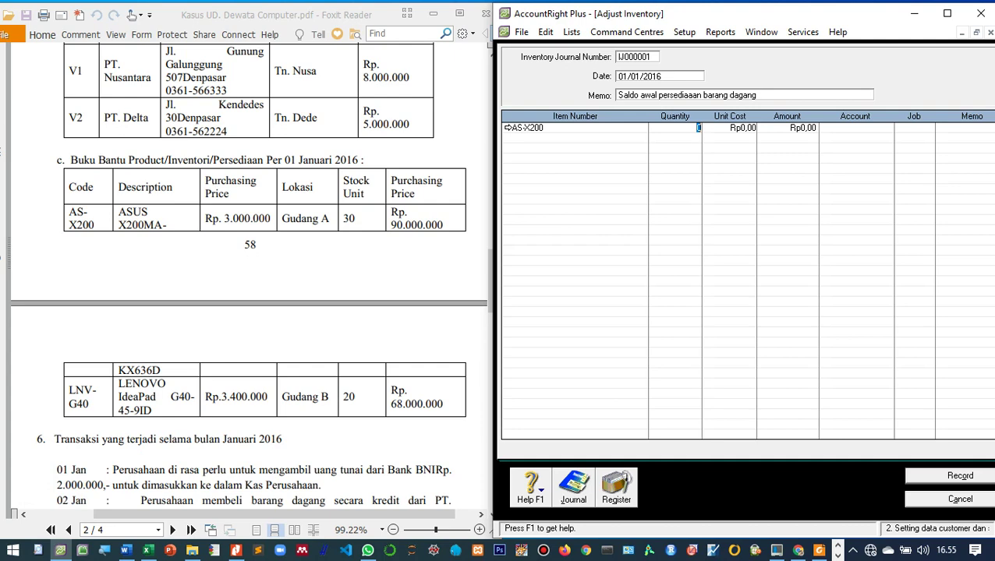
Step: Change AS-X200's name to ASUS X200MA-KX636D in the Items List and return to the adjustment
click(626, 32)
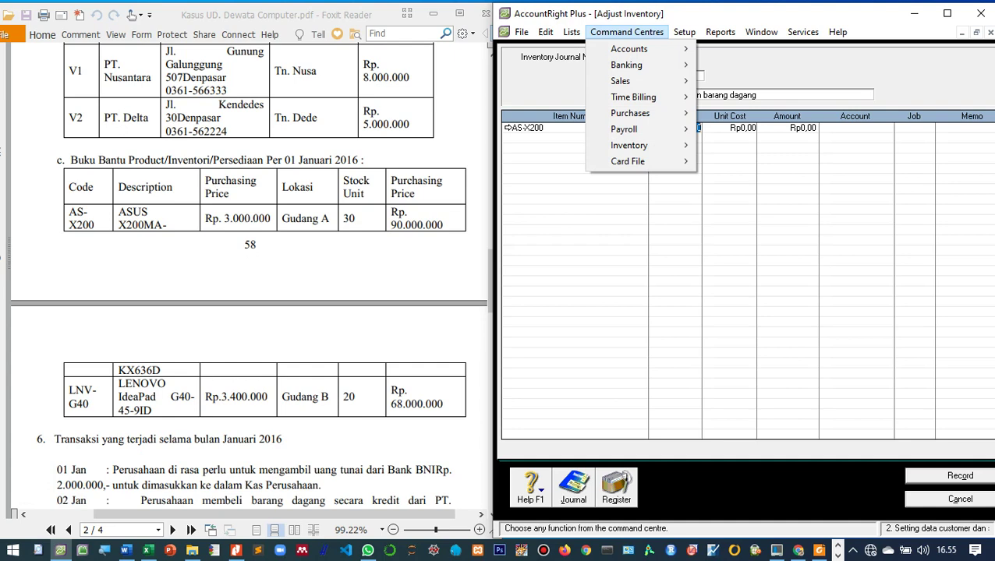
mouse_move(632, 145)
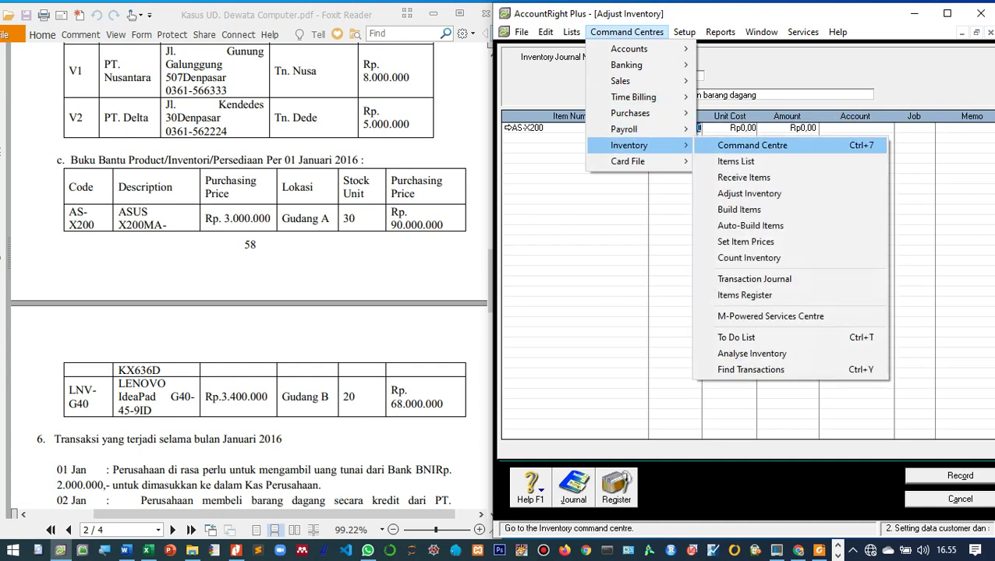
click(735, 161)
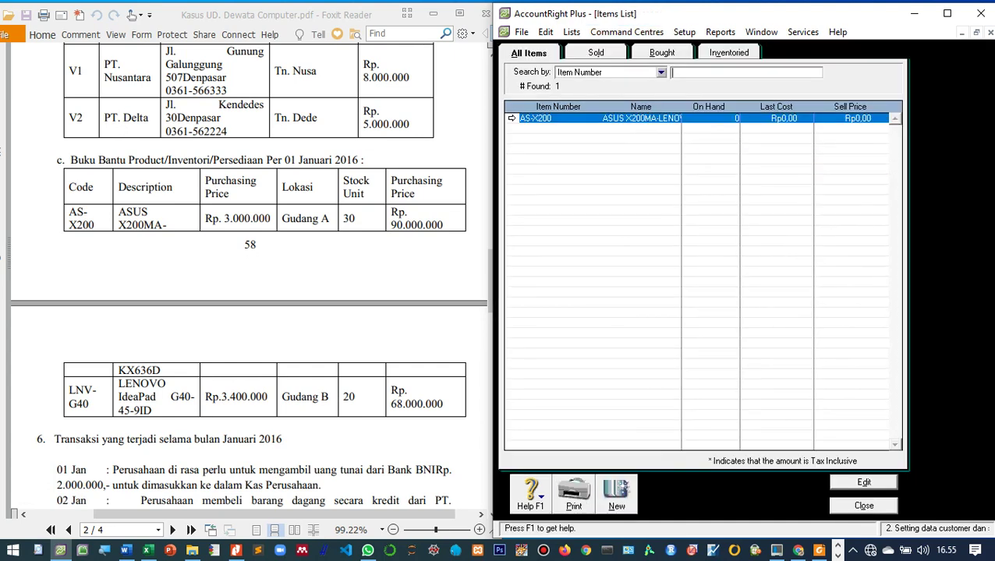
key(Return)
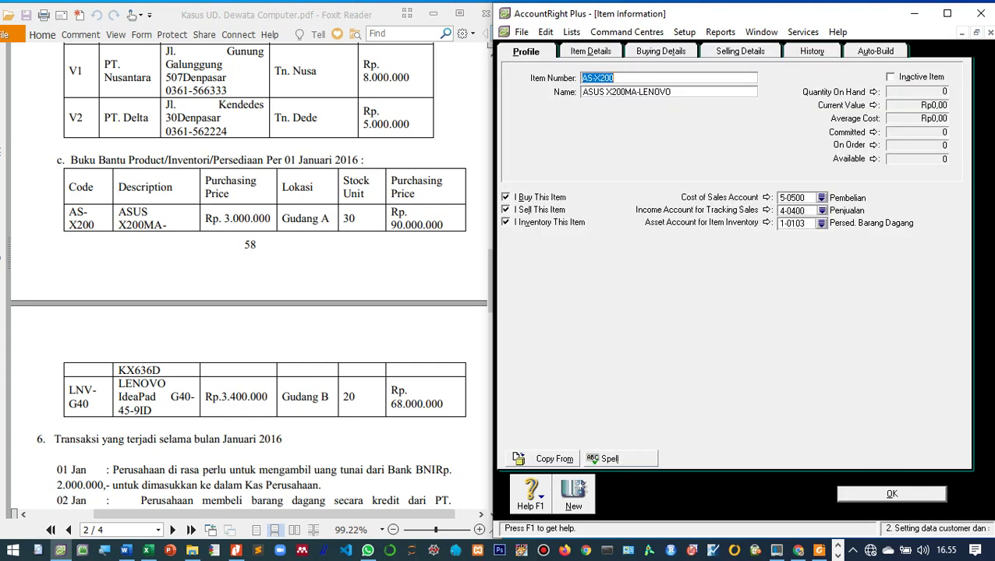
key(Tab)
key(End)
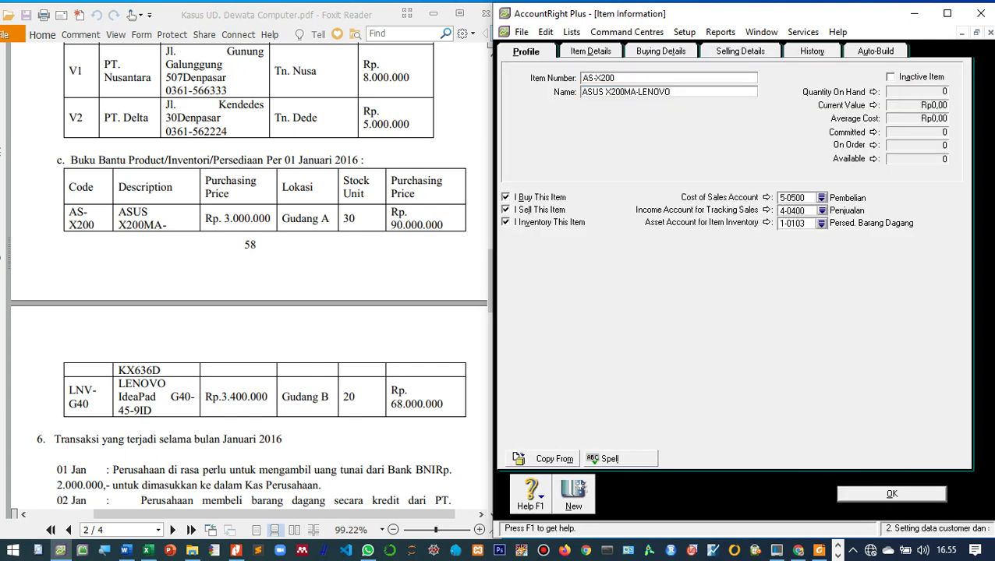
key(BackSpace)
key(BackSpace)
key(BackSpace)
key(BackSpace)
key(BackSpace)
key(BackSpace)
text(KX636D)
key(Return)
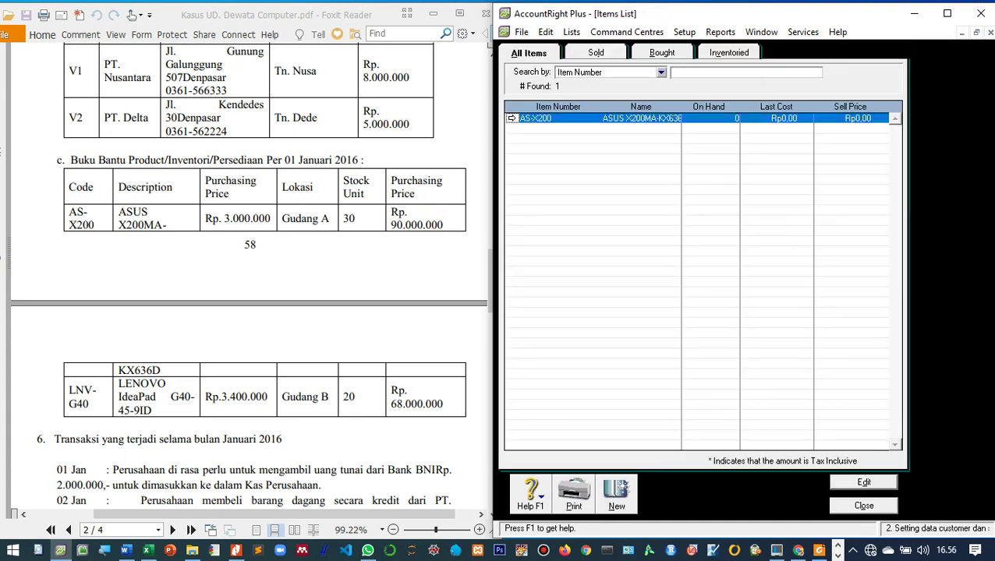
key(Escape)
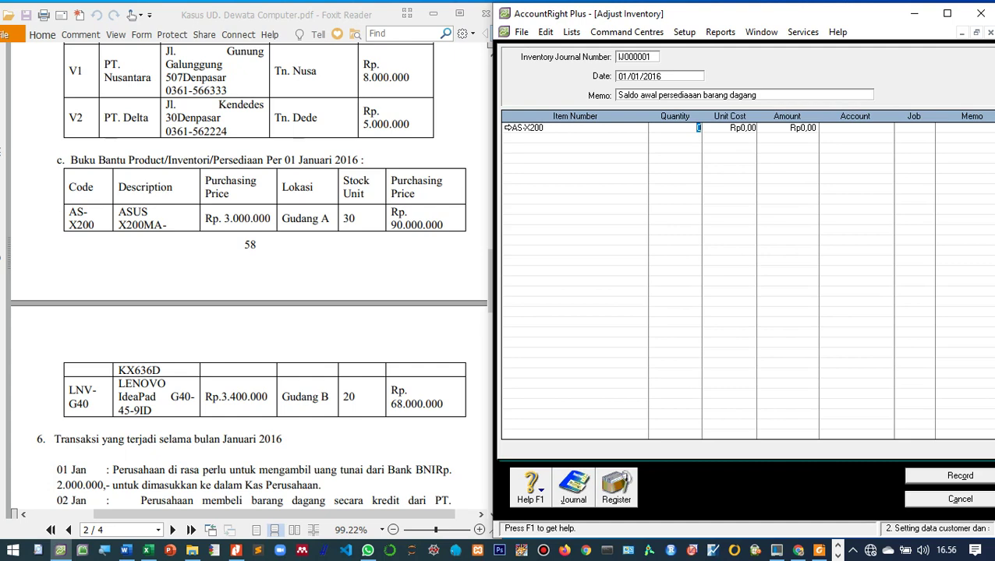
Step: Enter 30 units of AS-X200 at Rp3.000.000 (Rp90.000.000 total) against account 1-0103
click(526, 128)
key(Tab)
click(698, 128)
text(30)
key(Tab)
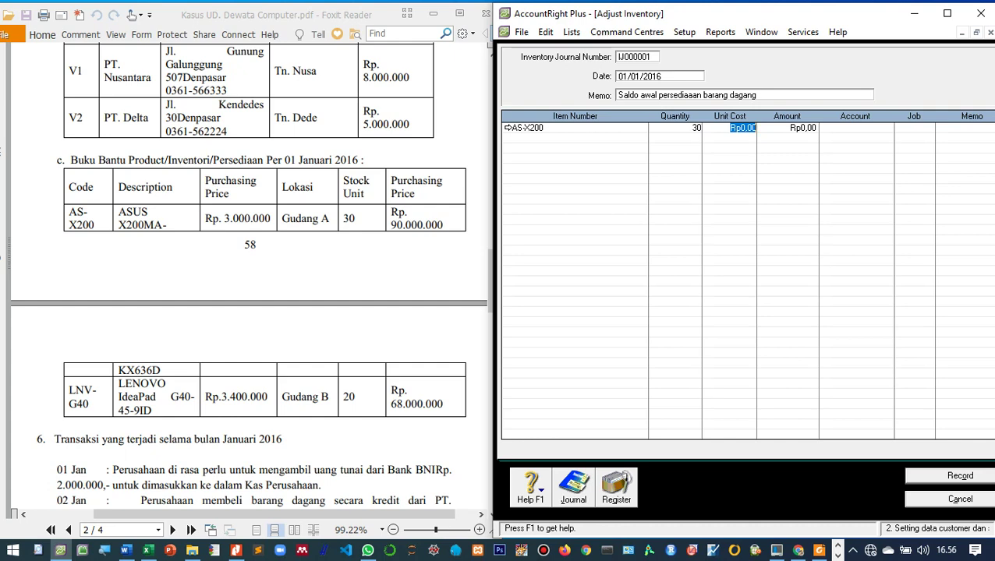
text(3.000.00)
text(0)
key(Tab)
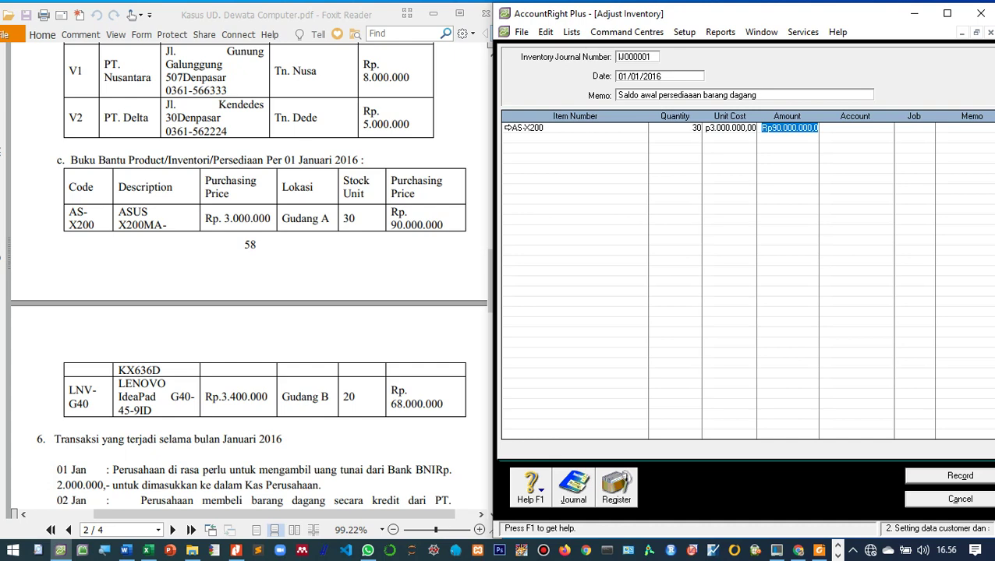
key(Tab)
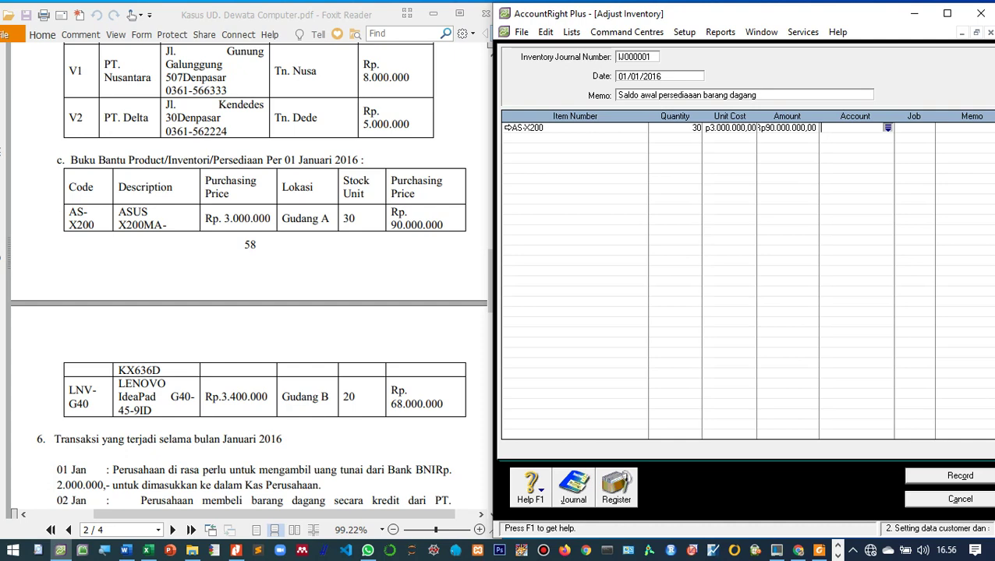
text(6)
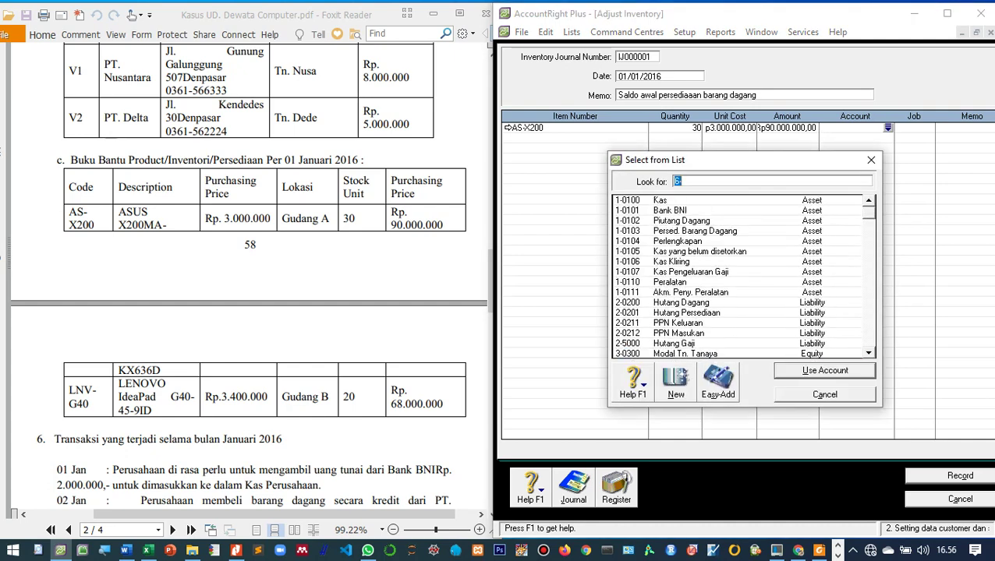
text(1-0103)
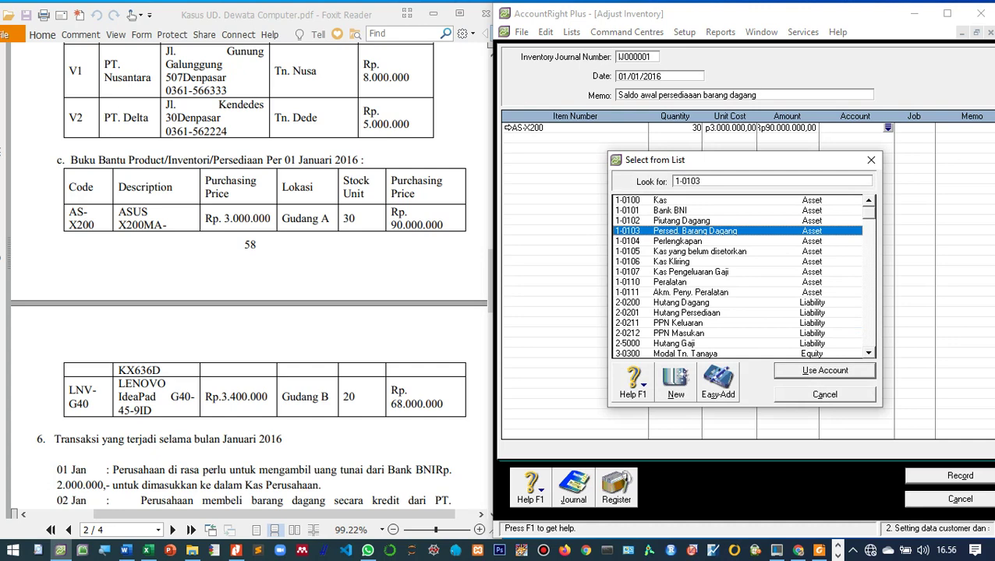
key(Return)
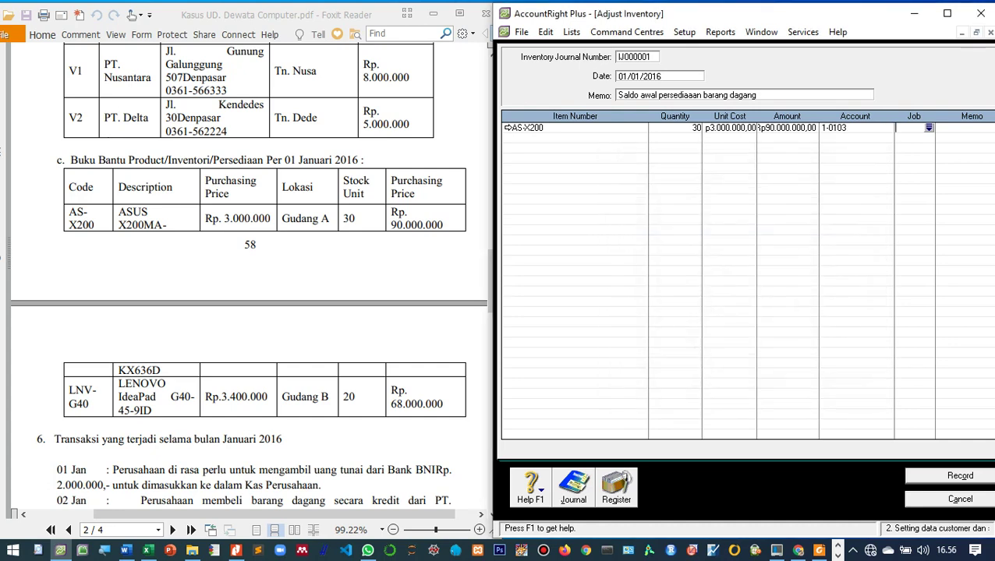
Step: Type item number LNV-G40 on the journal's second line
click(575, 138)
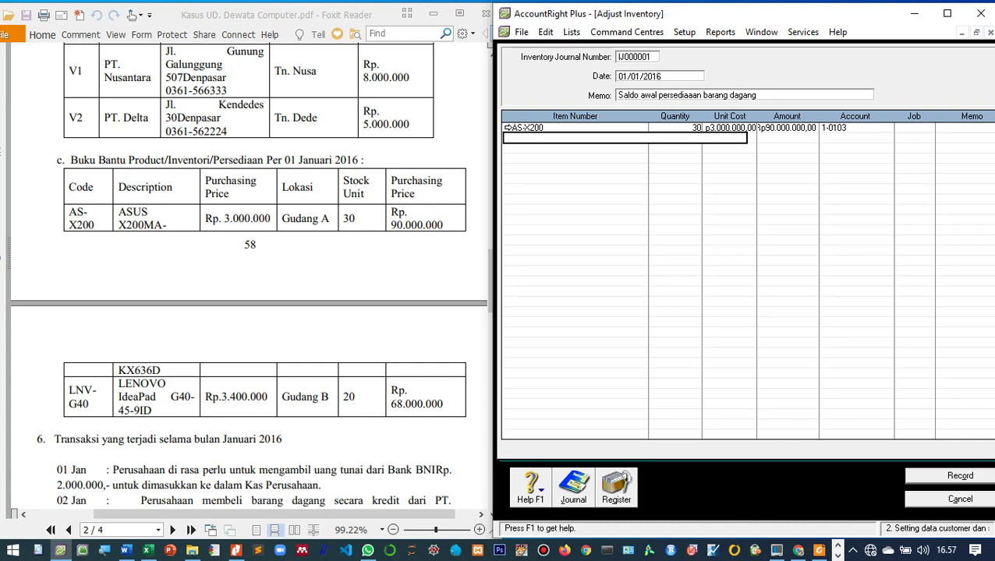
scroll(250, 275, down, 1)
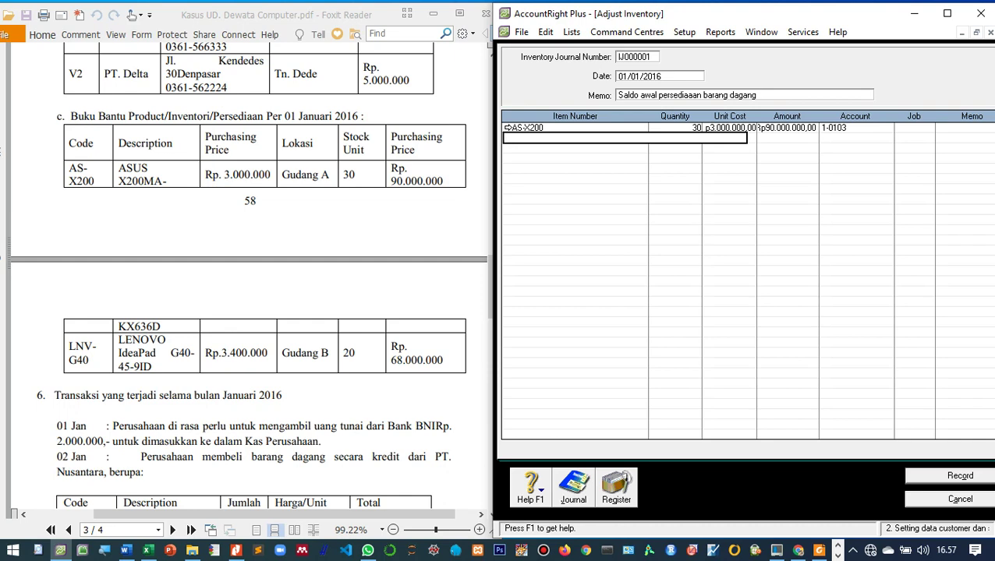
text(LNV-G40)
Step: Create new item LNV-G40 'LENOVO IdeaPad G40-45-91D' with I Buy, I Sell and I Inventory ticked
key(Tab)
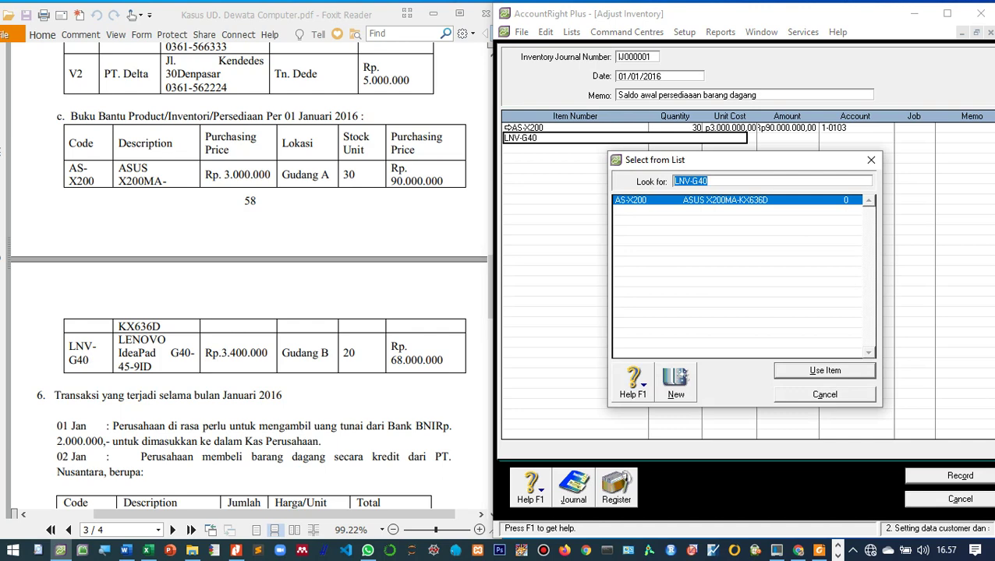
click(676, 384)
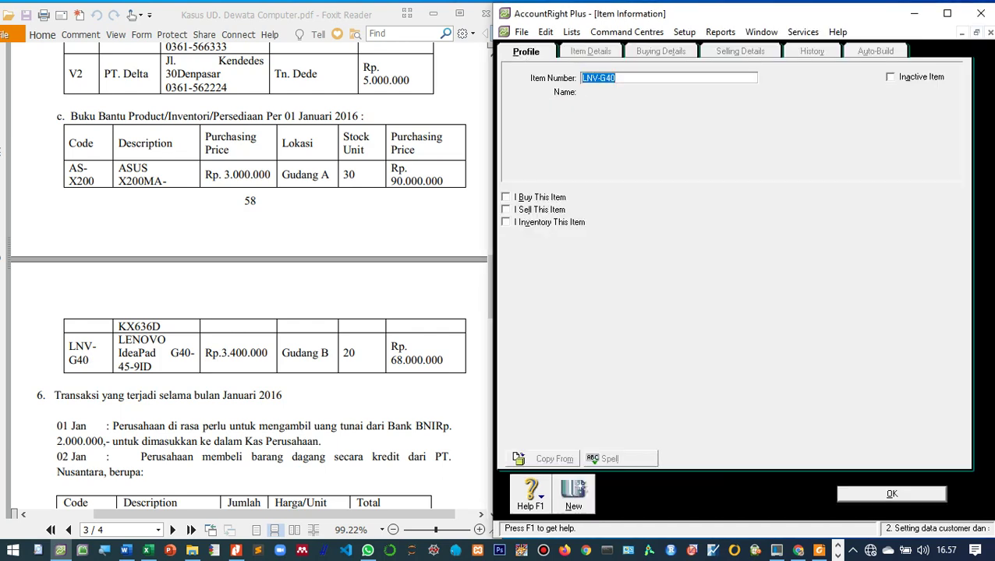
key(Tab)
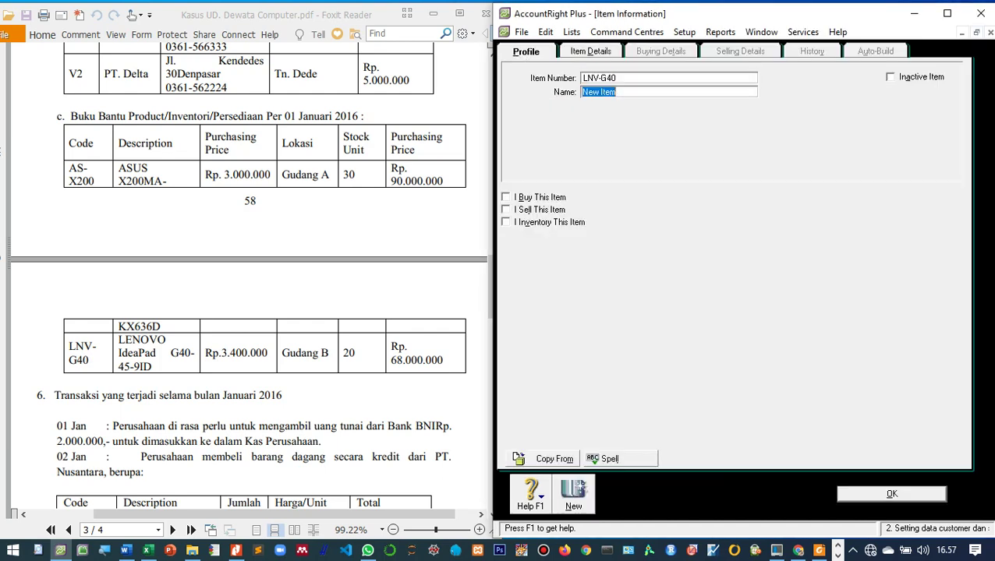
text(le)
key(BackSpace)
key(BackSpace)
text(LENOVO Idepa)
key(BackSpace)
key(BackSpace)
text(aPad)
text(G40-)
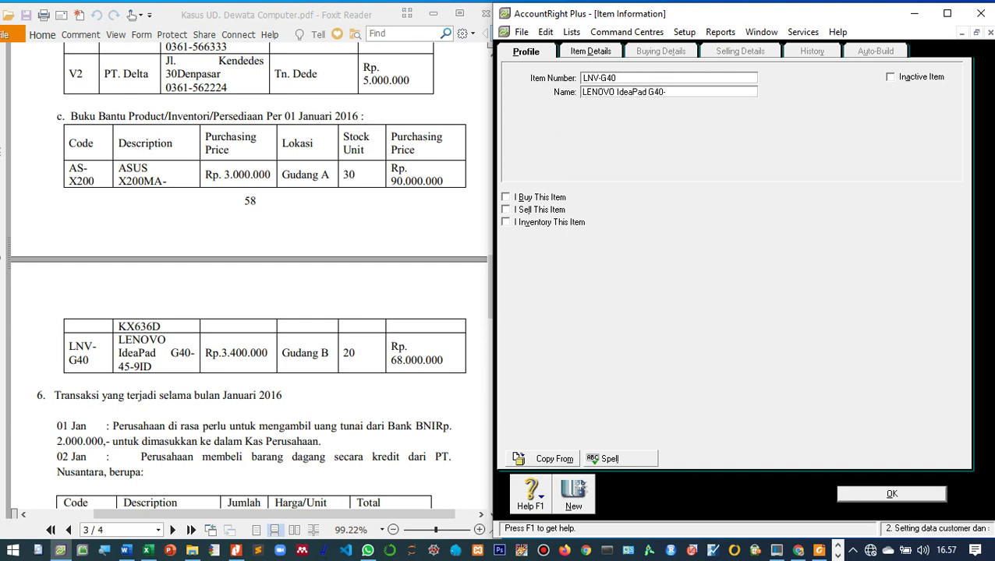
text(45-91D)
key(alt+b)
key(alt+s)
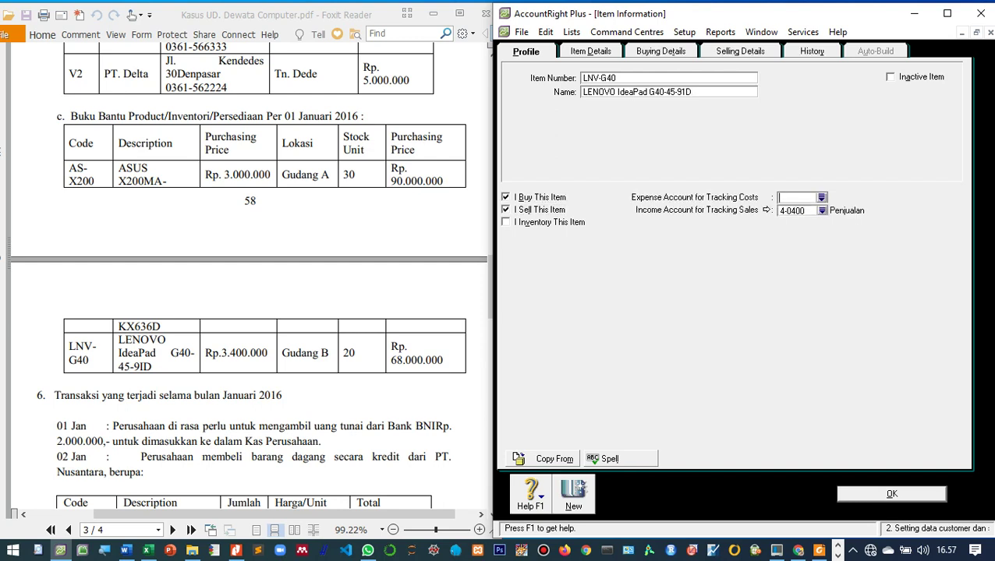
key(alt+i)
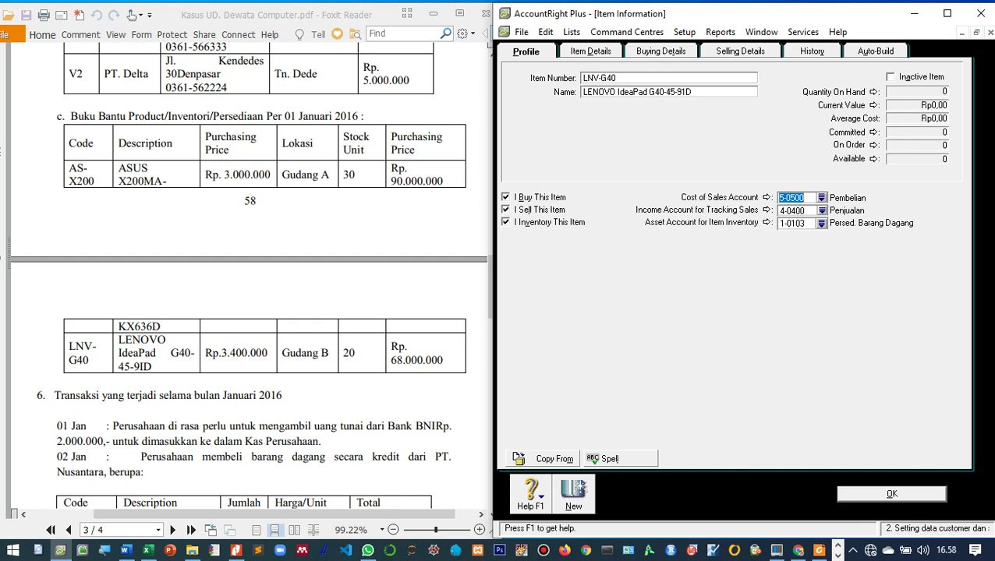
key(Return)
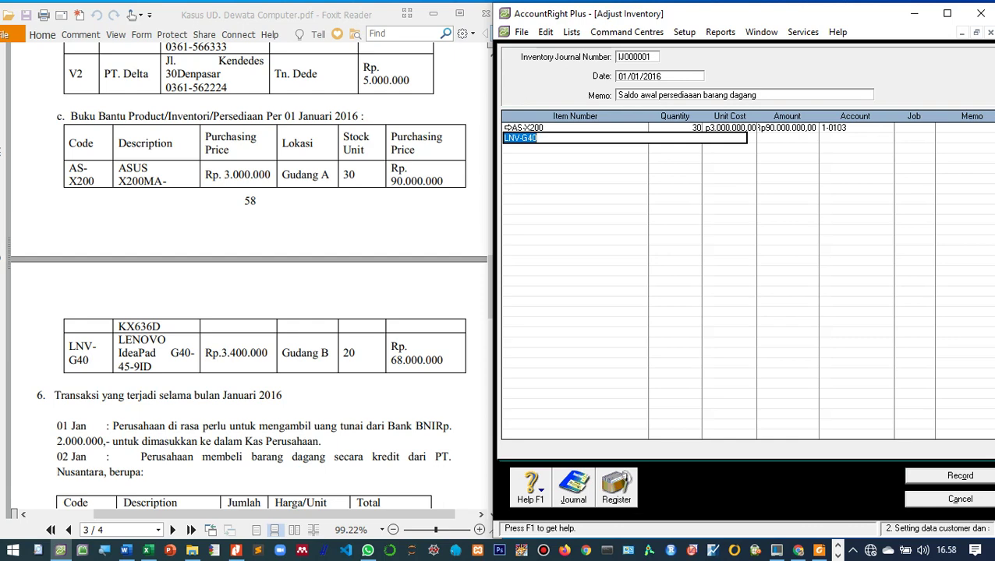
Step: Add 20 LNV-G40 units at Rp3.400.000 on account 1-0103, then record the journal and close it
key(Tab)
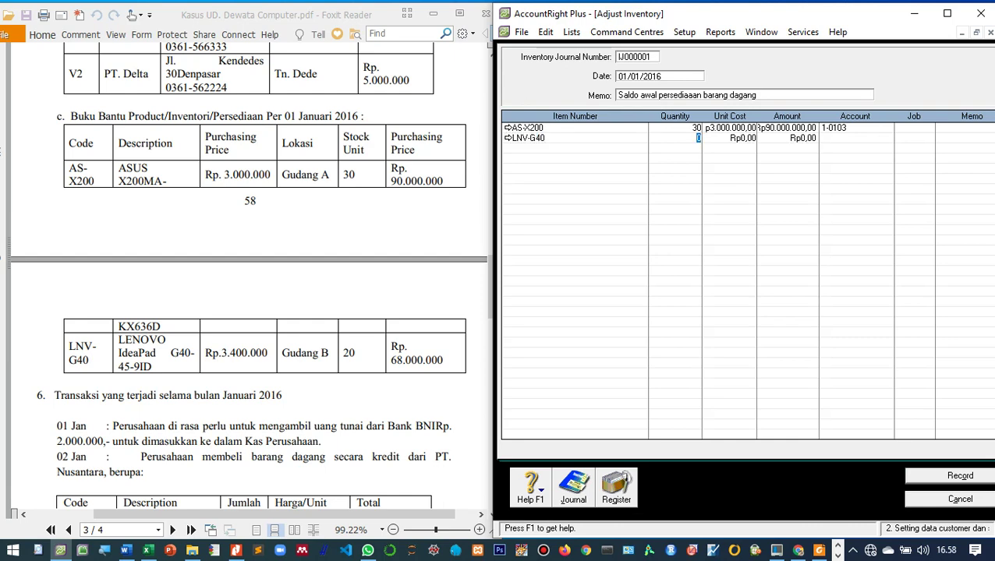
text(20)
key(Tab)
text(3400000)
key(Tab)
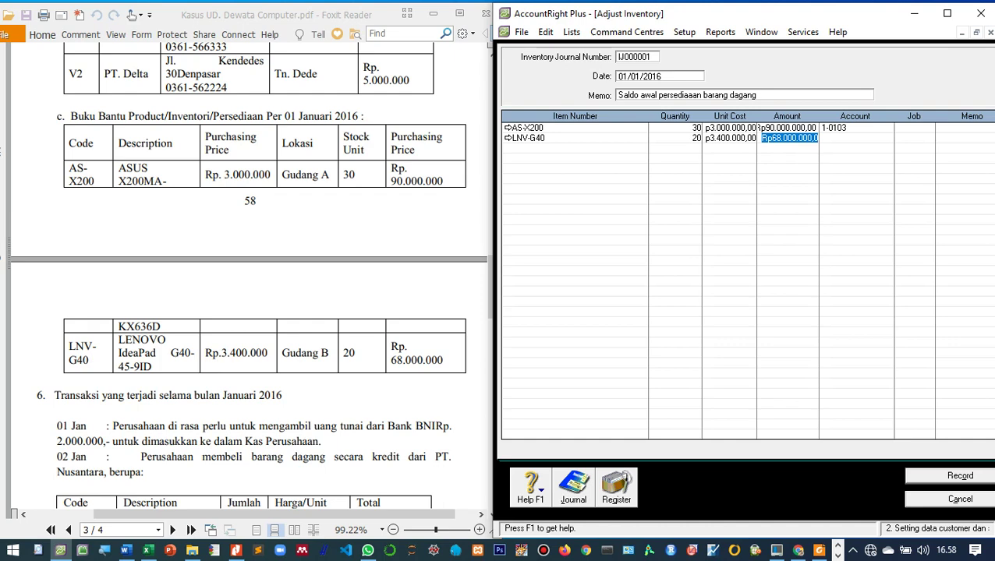
key(Tab)
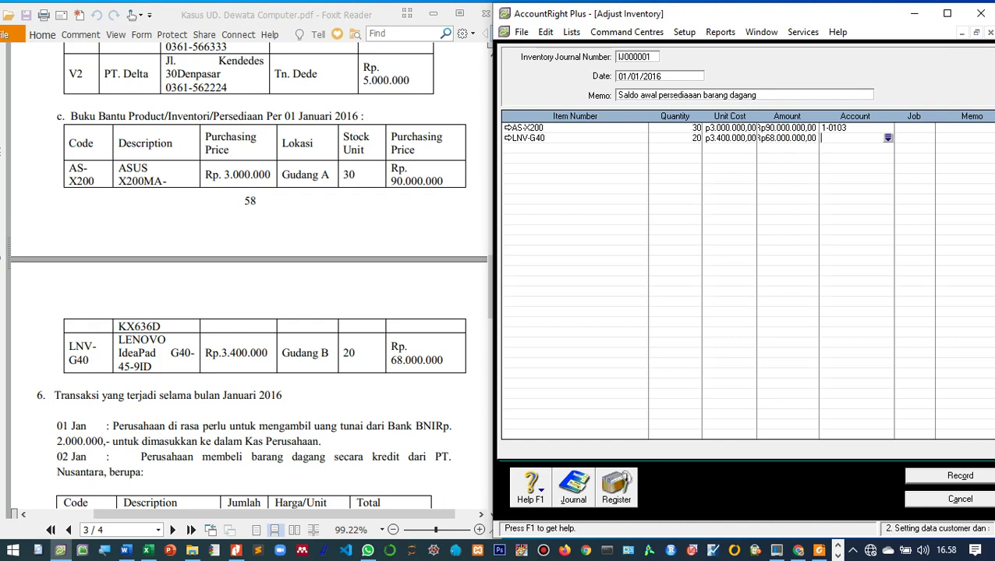
text(6)
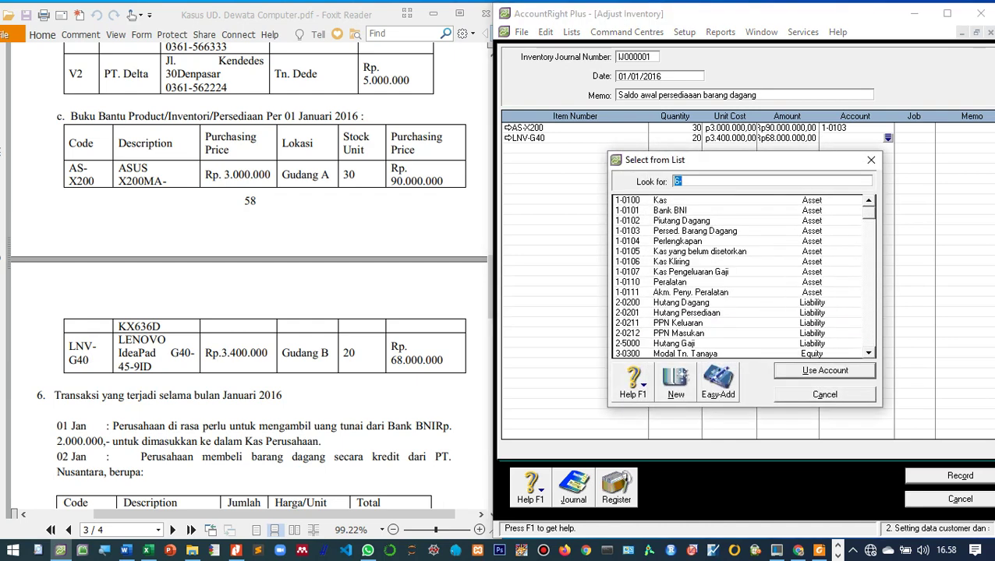
text(1-0103)
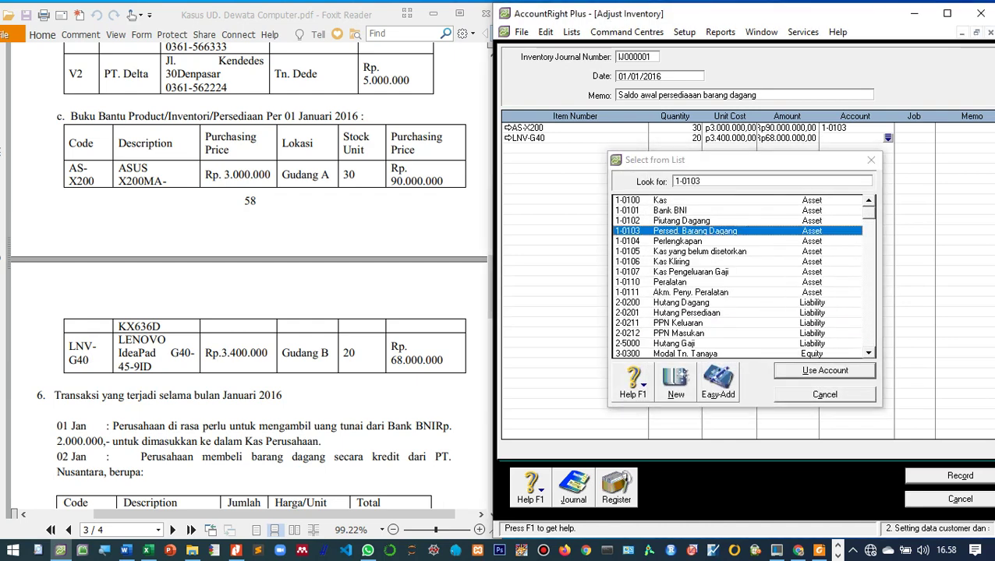
key(Return)
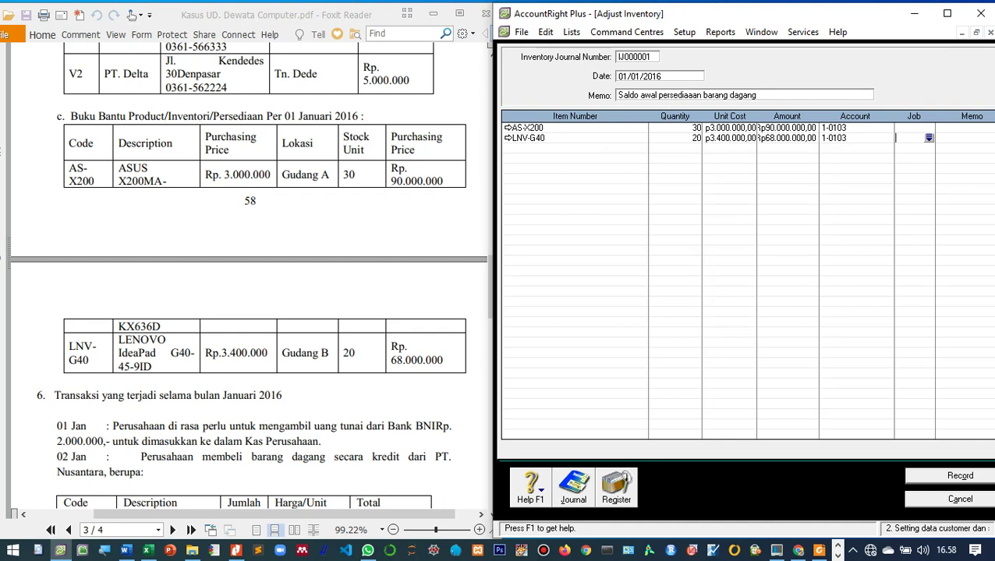
key(ctrl+r)
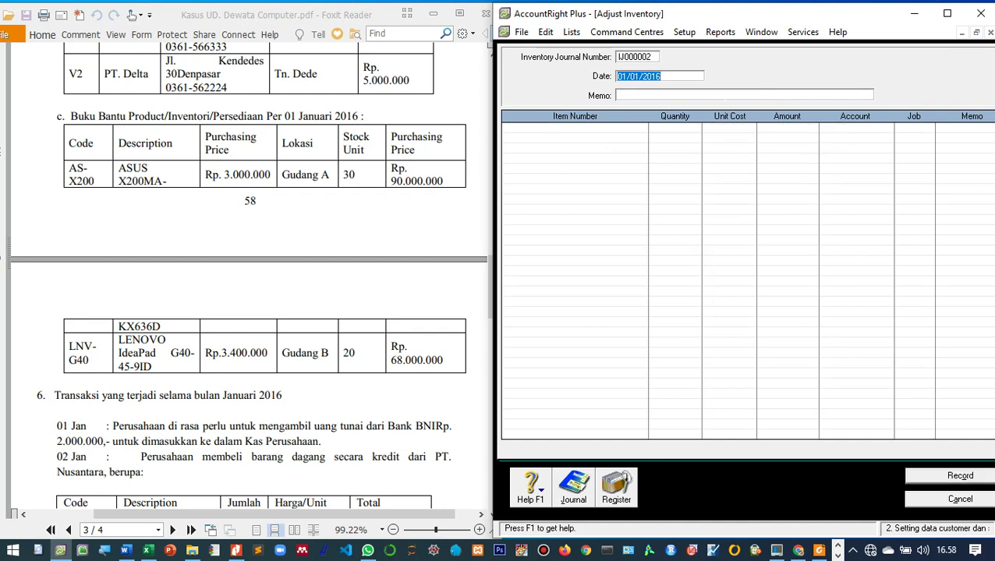
key(Escape)
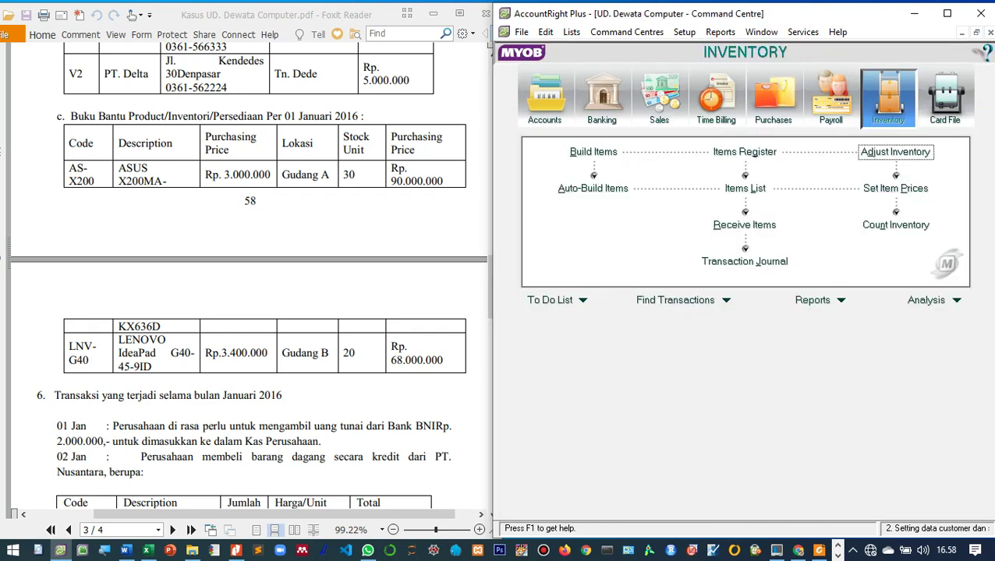
click(744, 188)
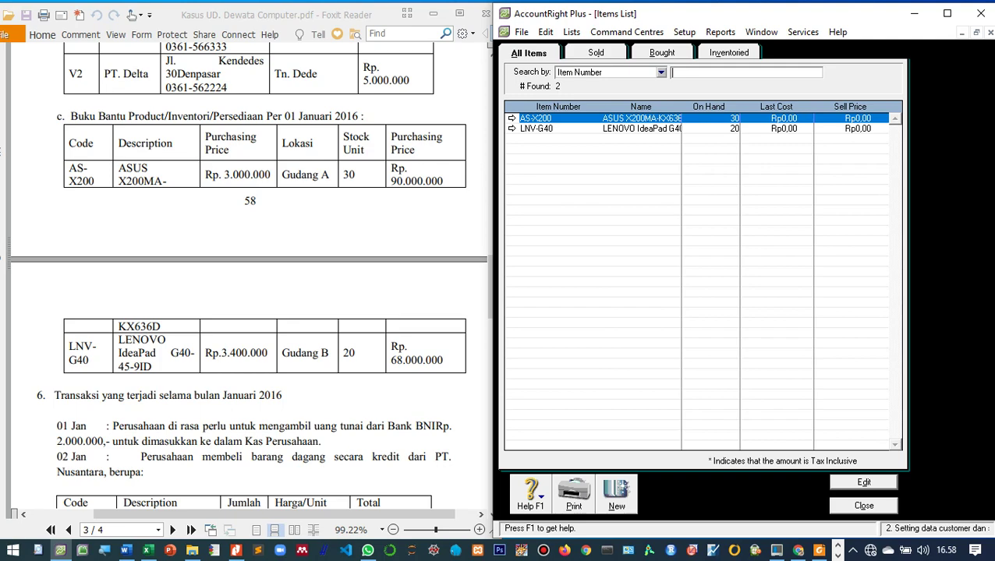
scroll(250, 277, up, 10)
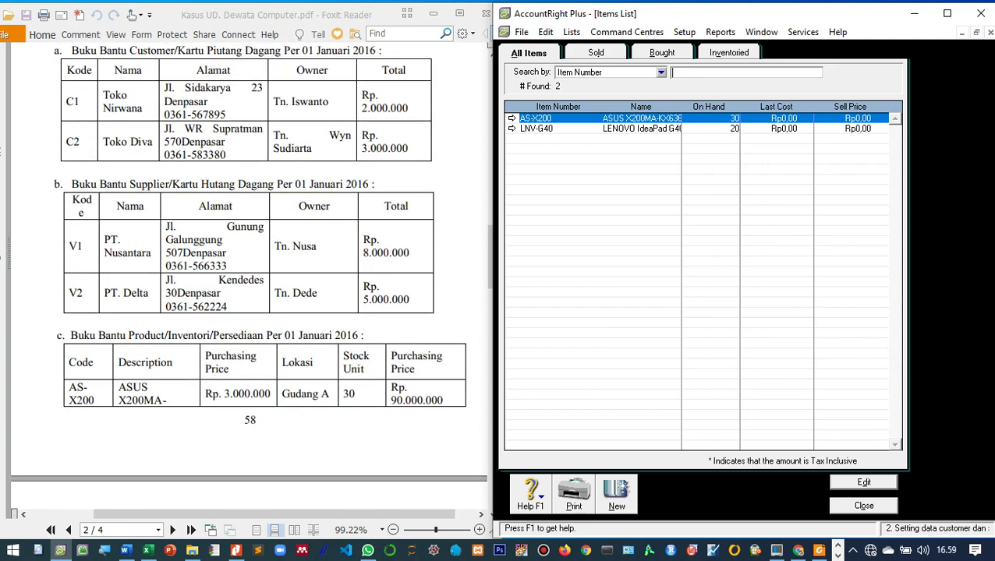
scroll(249, 277, up, 6)
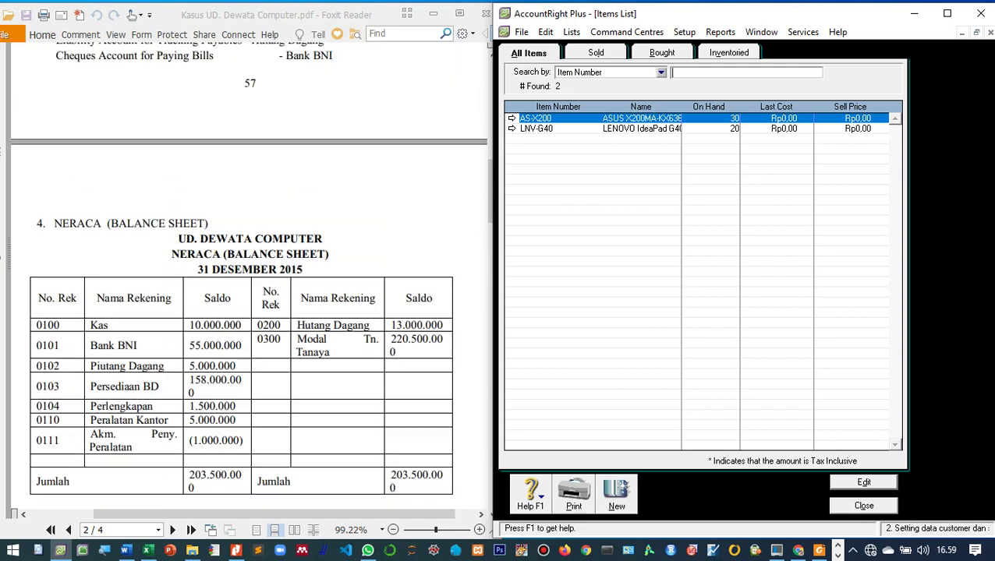
scroll(250, 277, up, 3)
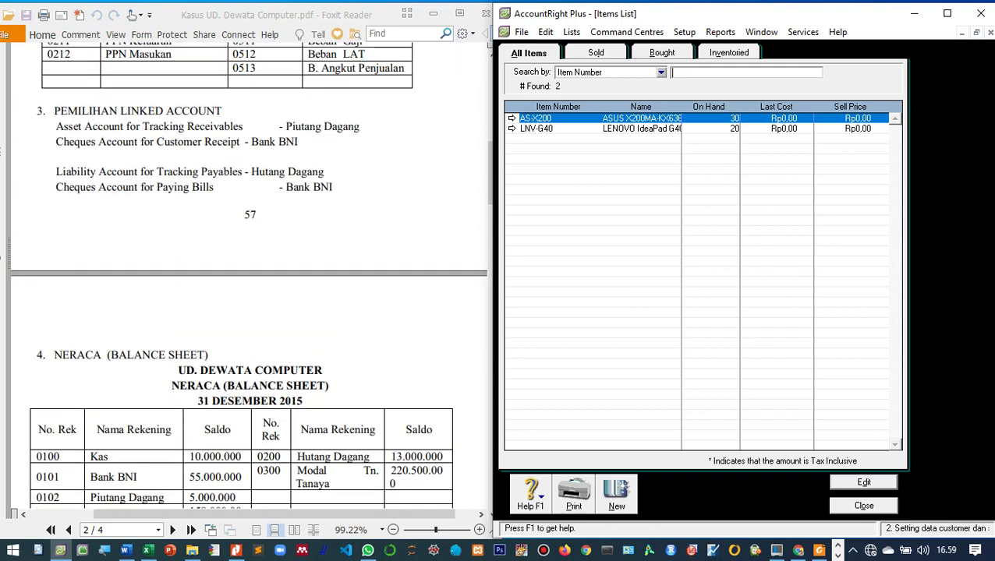
scroll(249, 277, up, 1)
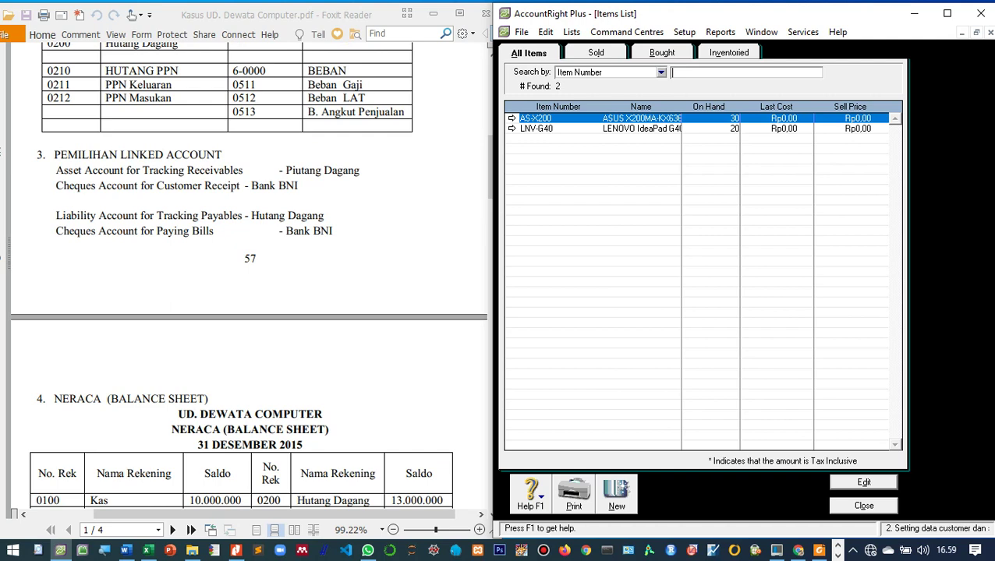
click(864, 506)
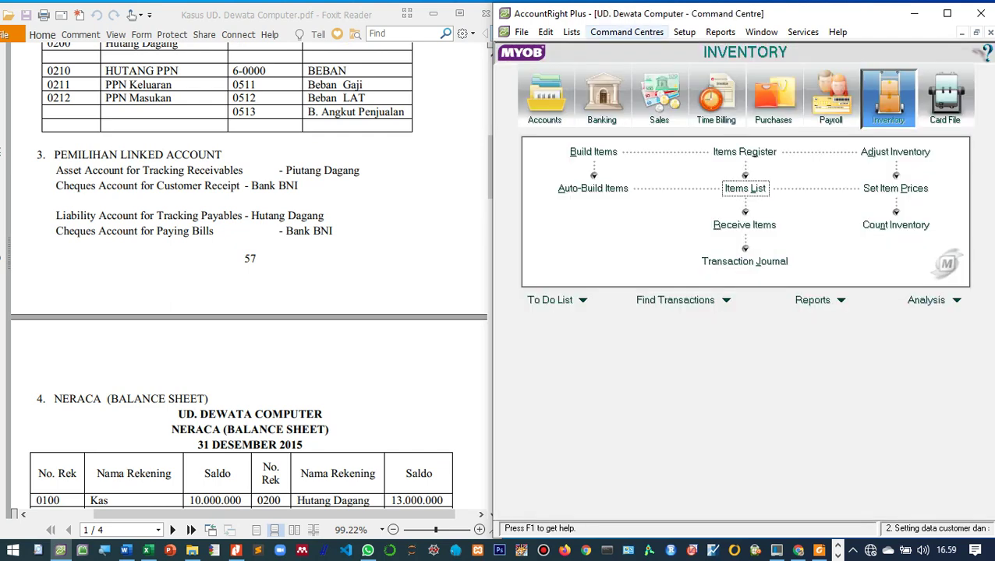
click(684, 32)
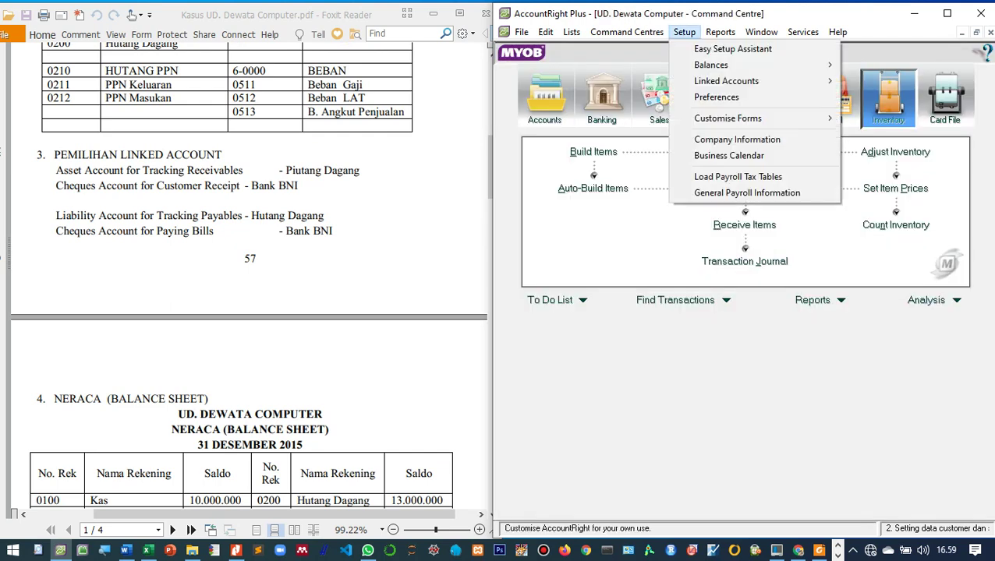
mouse_move(726, 81)
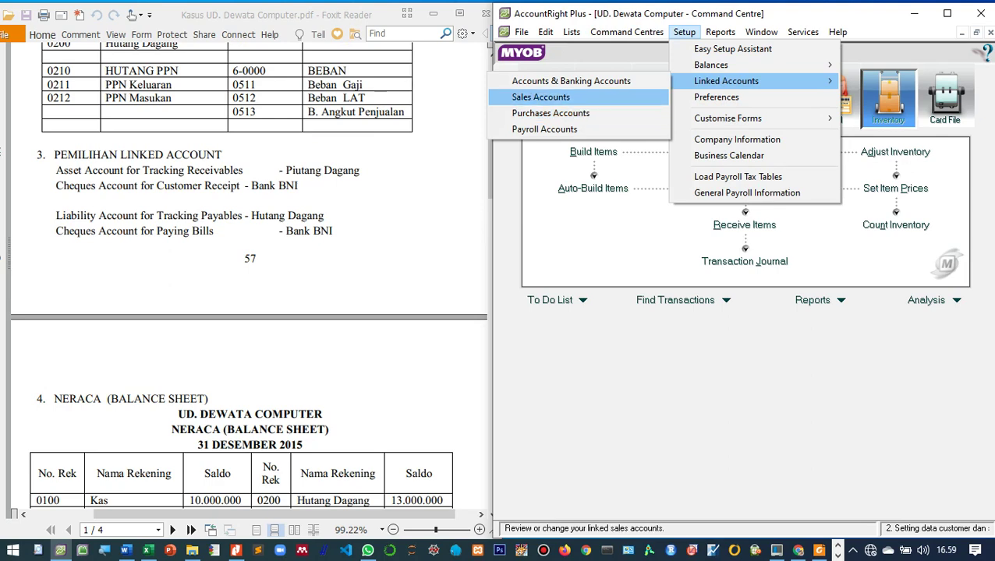
click(540, 96)
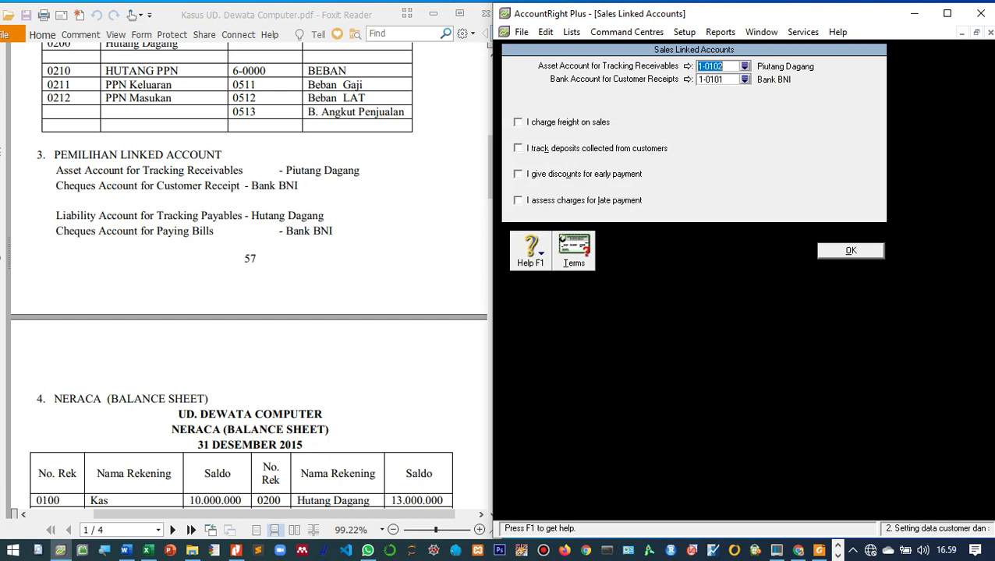
key(Return)
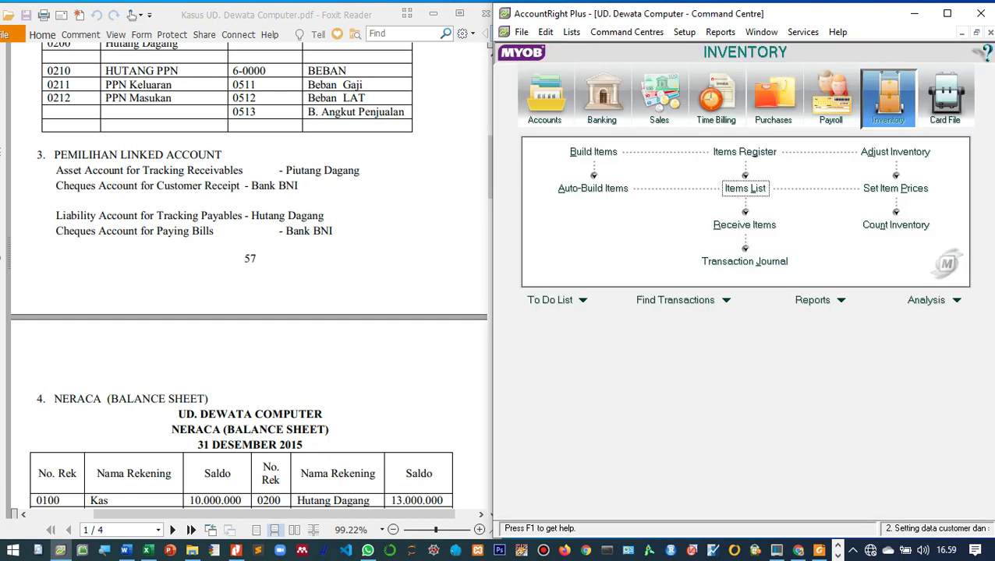
key(alt+s)
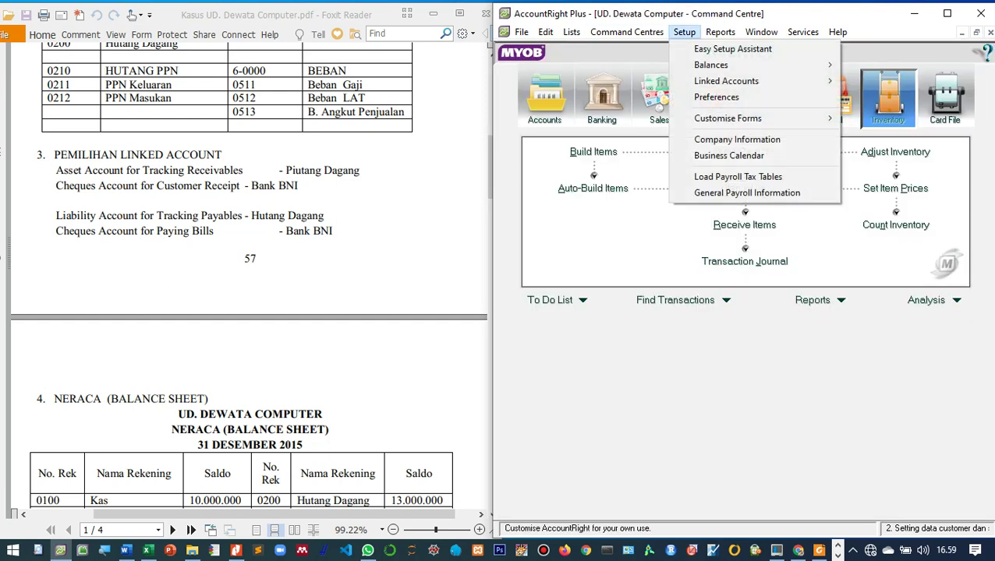
key(Down)
key(Down)
key(Right)
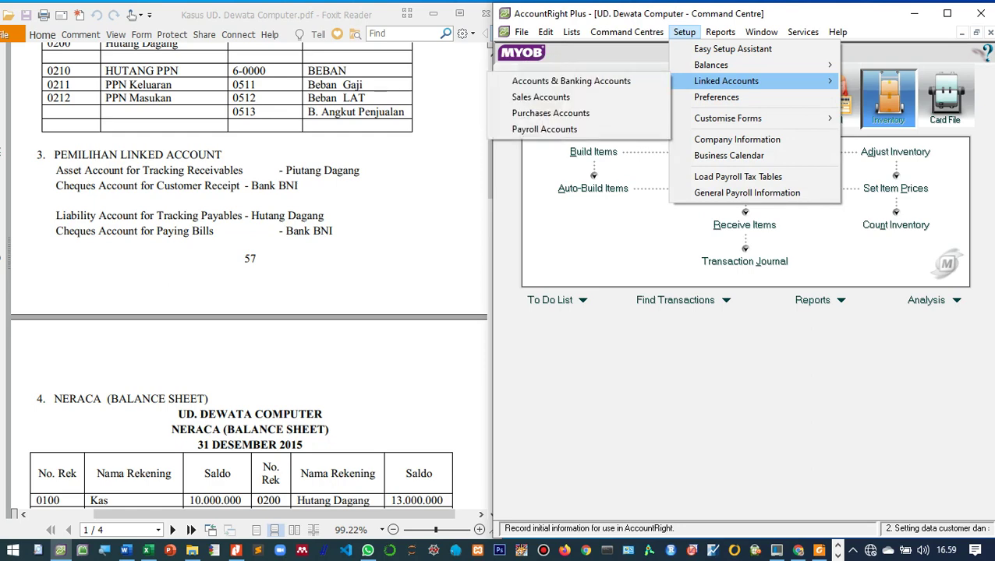
key(Down)
key(Down)
key(Down)
key(Return)
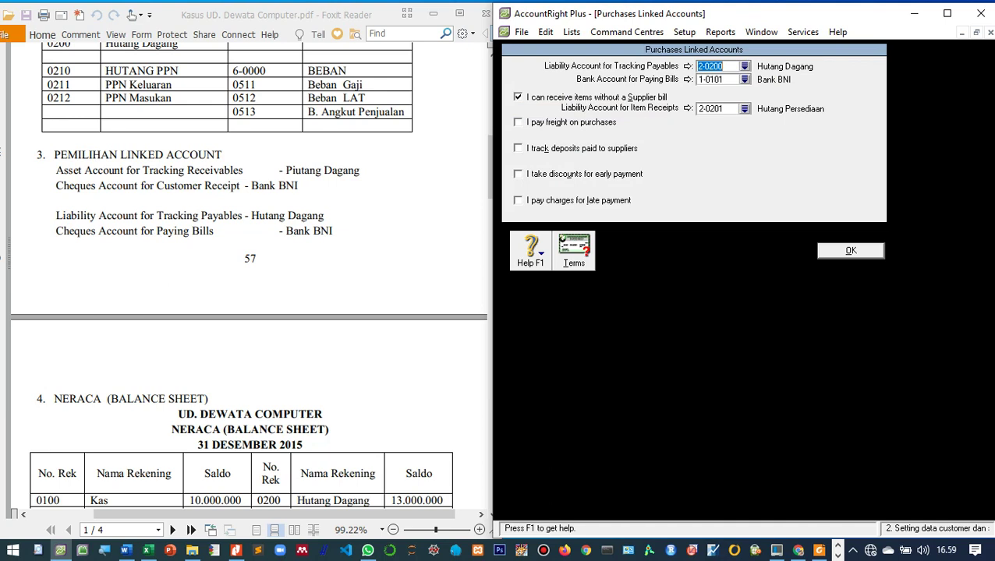
key(Return)
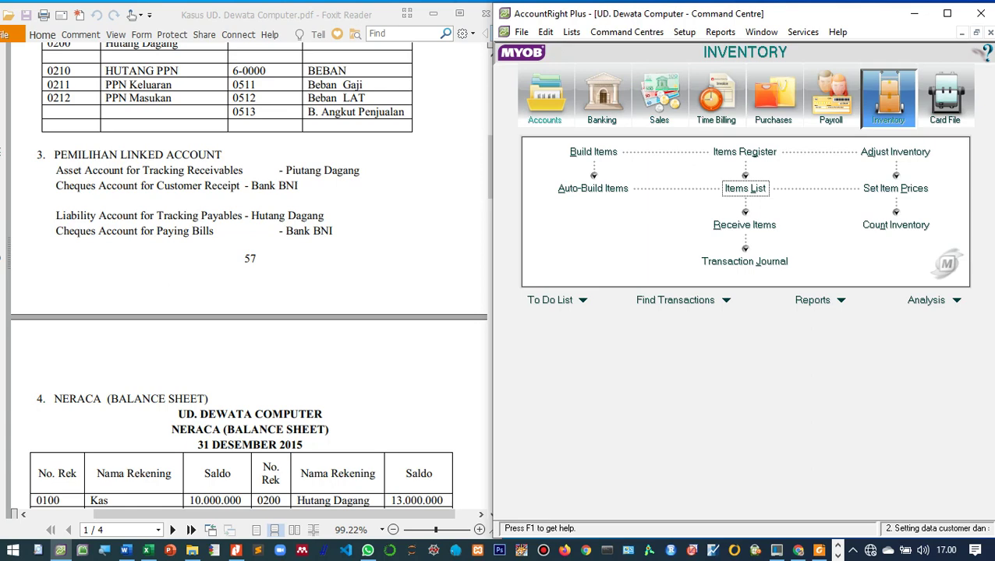
scroll(249, 273, up, 2)
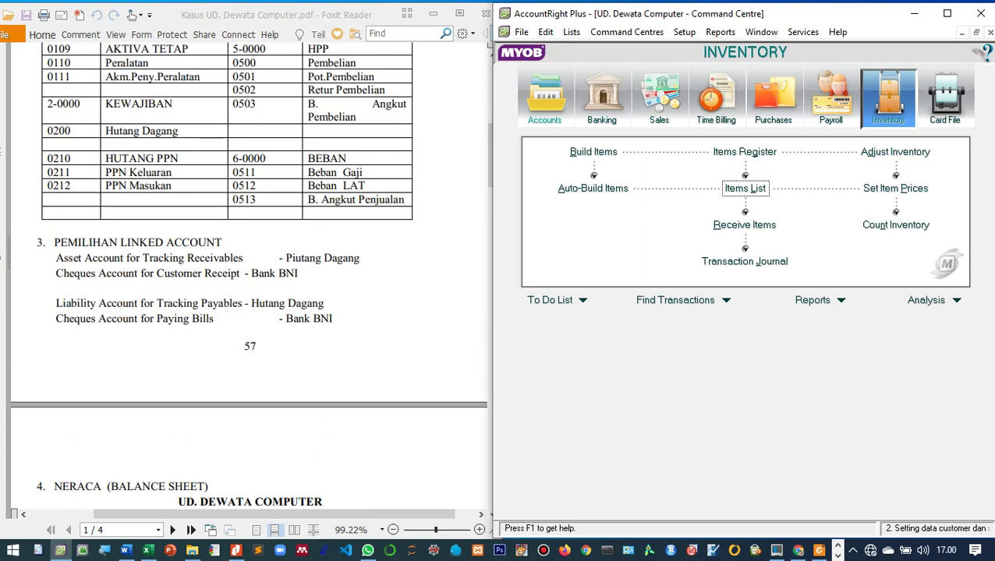
scroll(249, 273, down, 6)
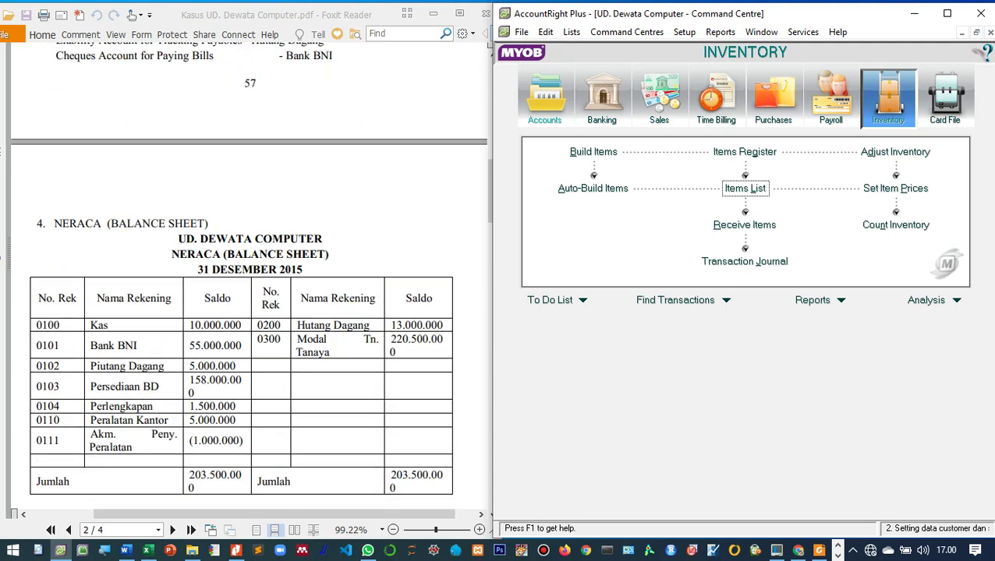
scroll(250, 277, down, 5)
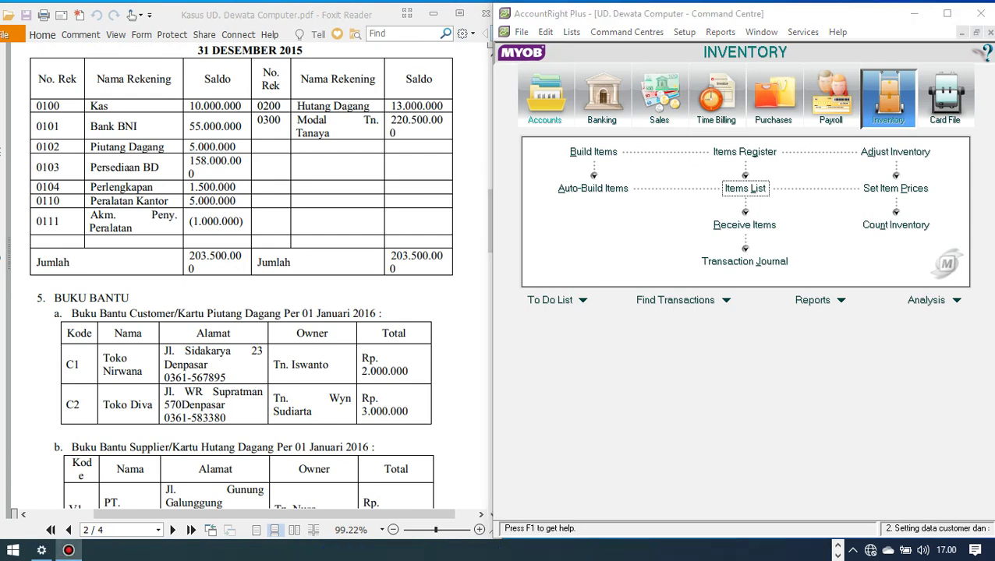
scroll(249, 273, down, 3)
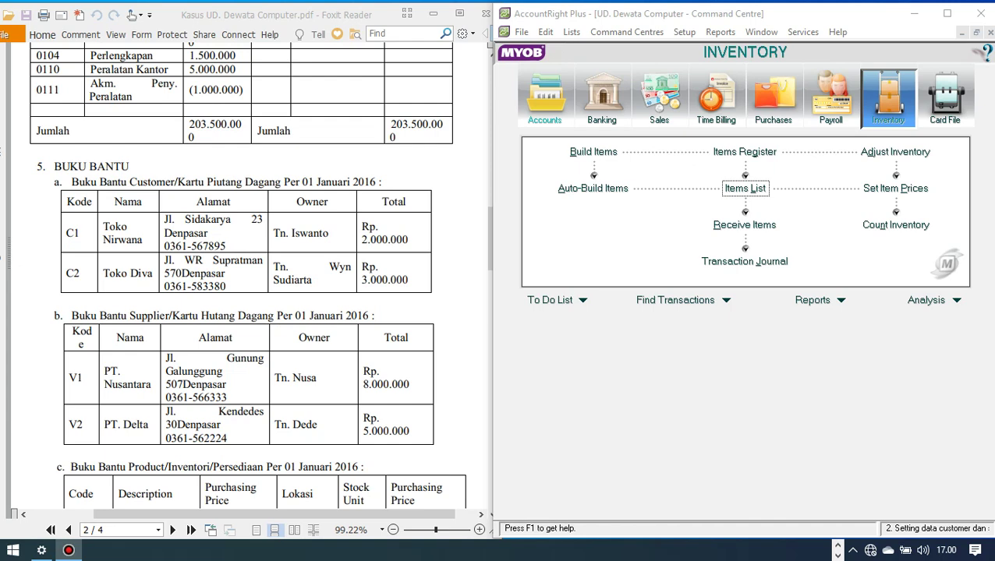
scroll(260, 276, down, 1)
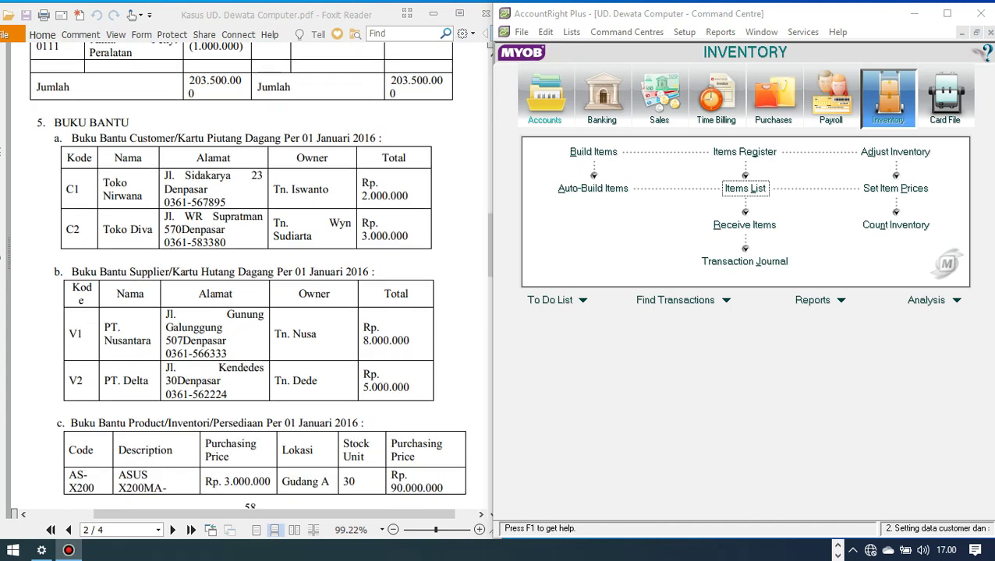
scroll(249, 273, down, 2)
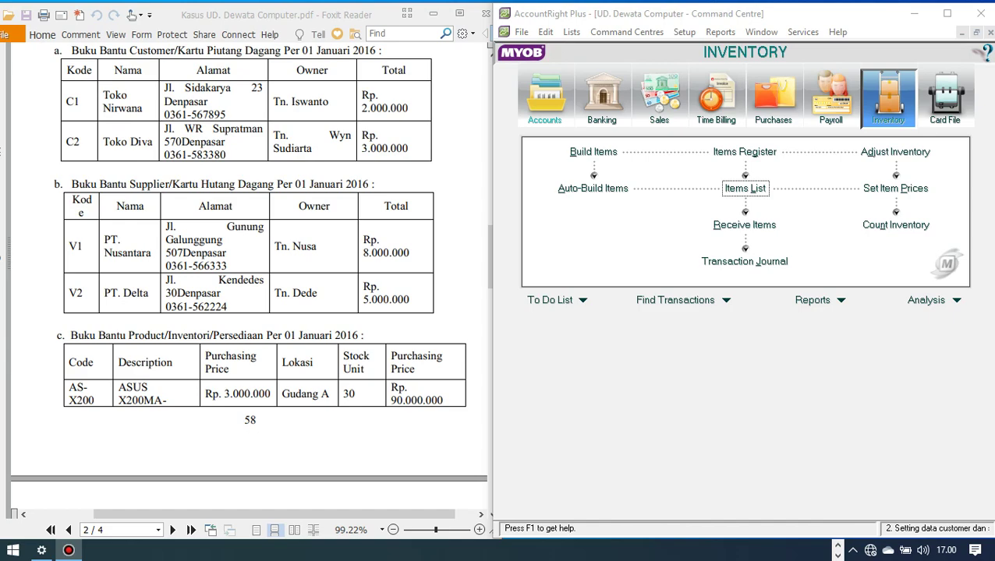
scroll(250, 273, up, 10)
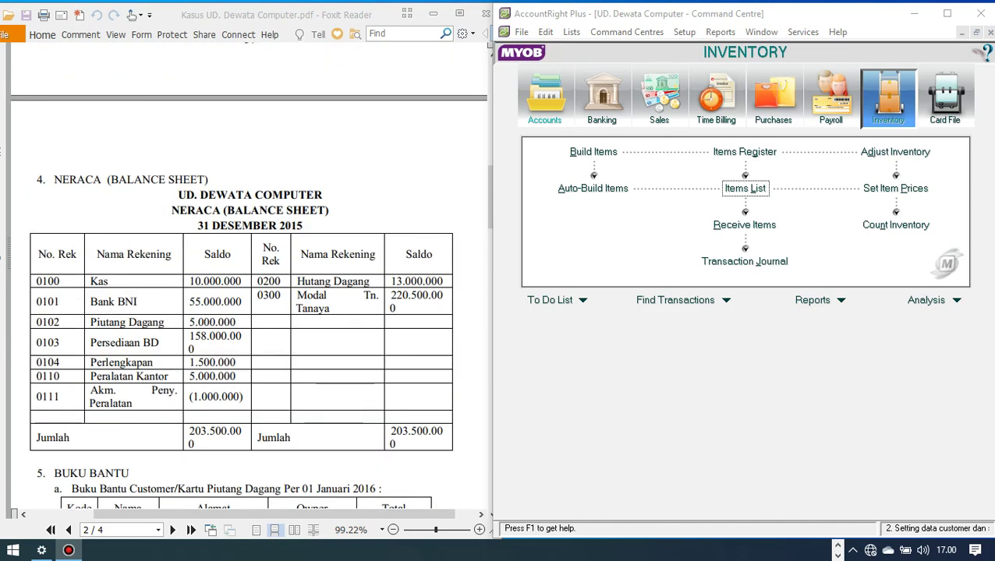
scroll(250, 273, down, 10)
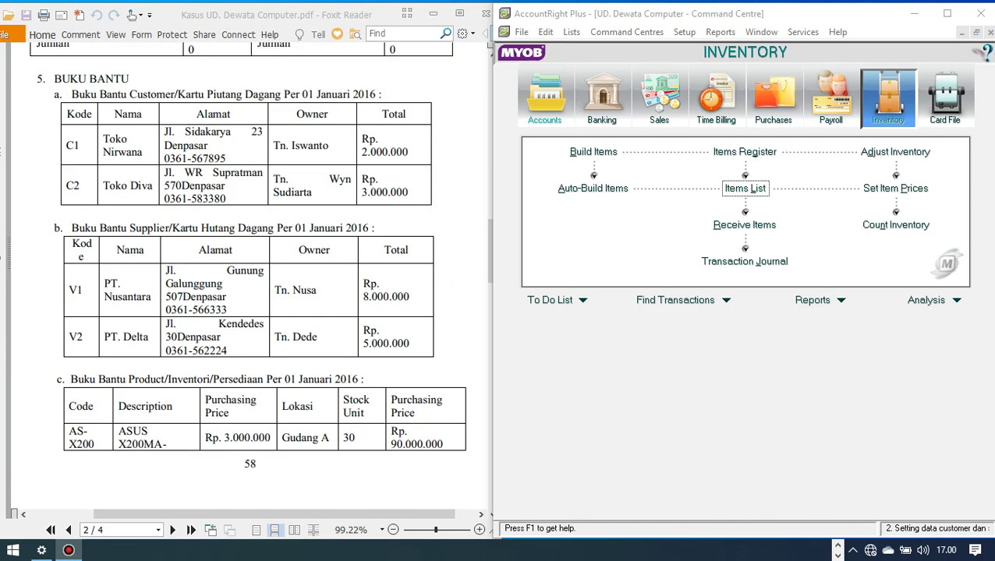